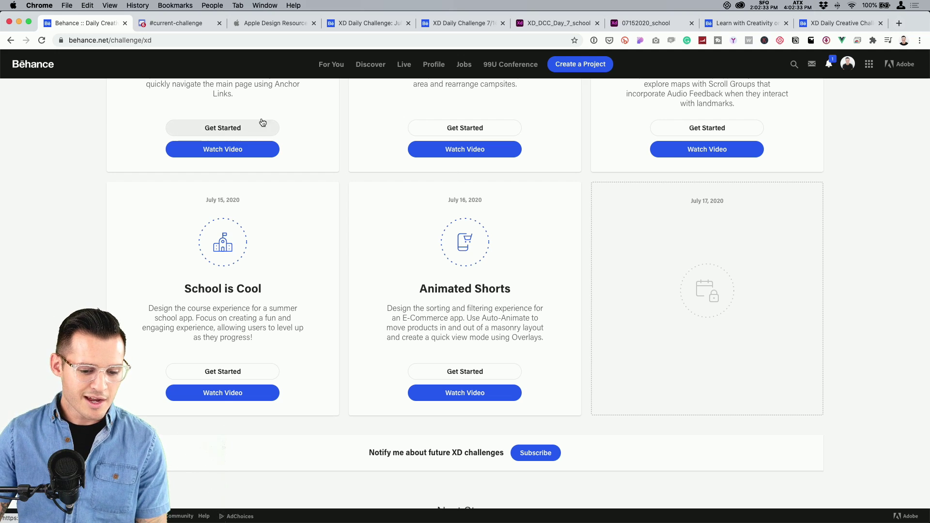
Look over the XD Daily Creative Challenge page on Behance and the current-challenge channel on Discord
scroll(251, 135, "up", 10)
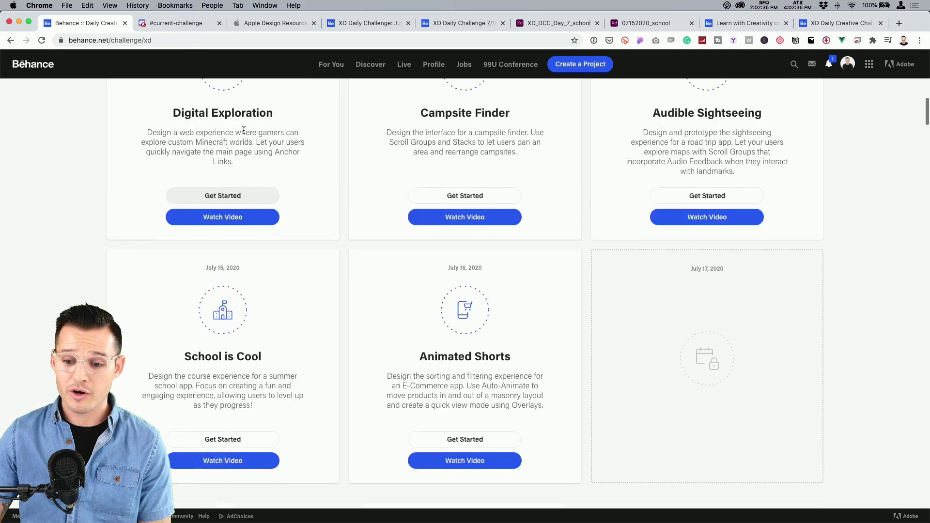
scroll(251, 134, "up", 4)
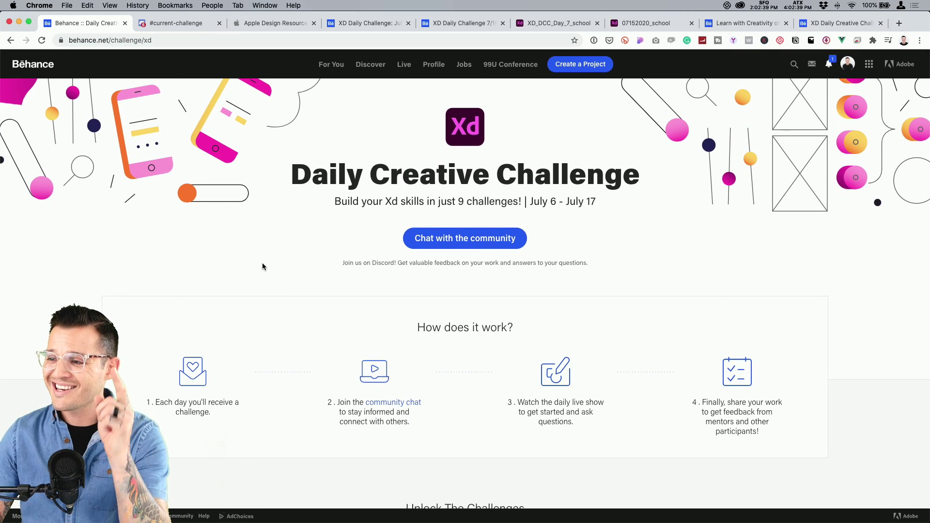
left_click(183, 22)
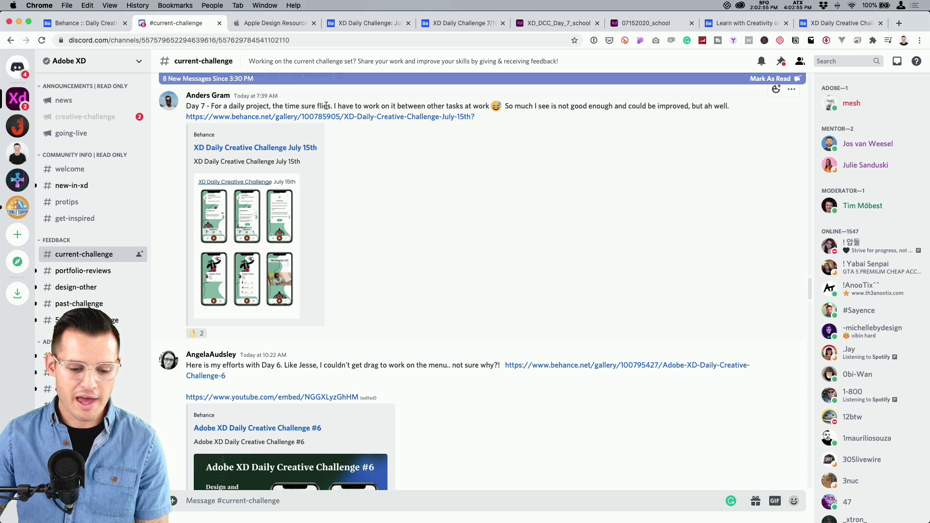
key("super+Tab")
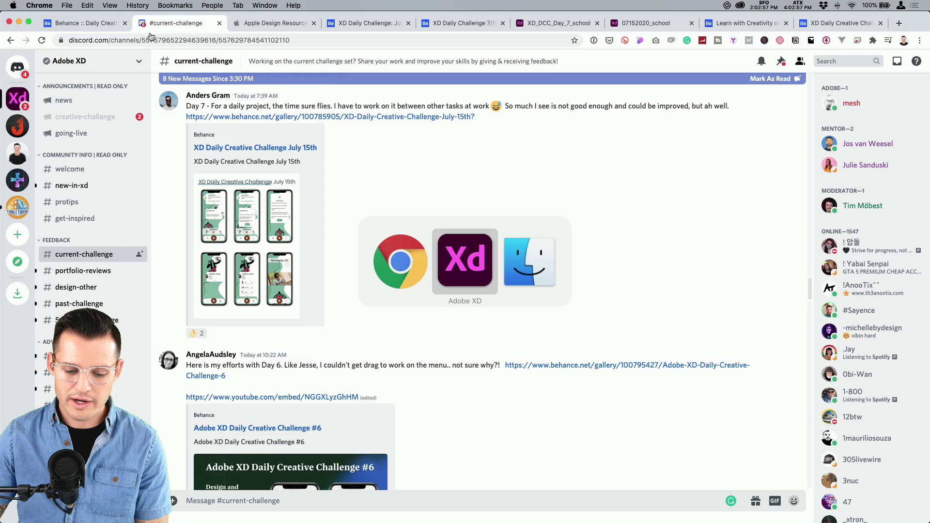
left_click(93, 24)
scroll(486, 410, "down", 15)
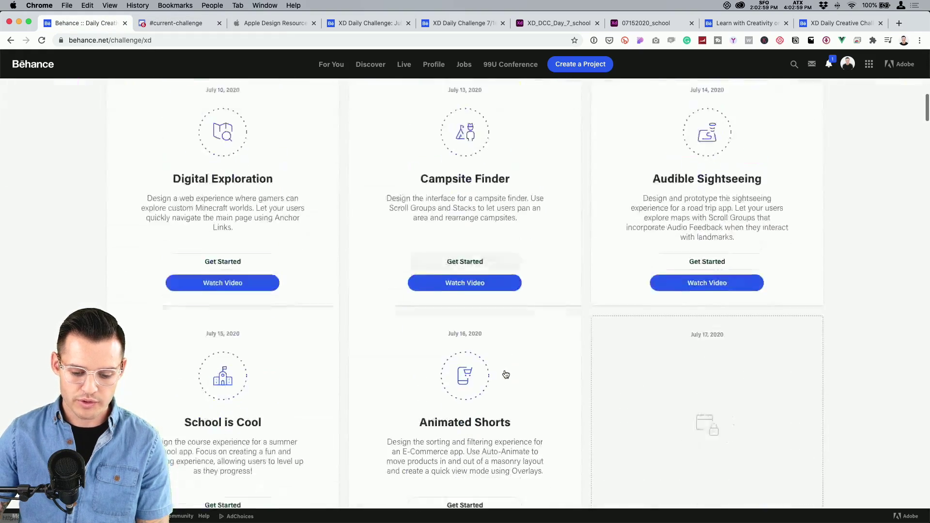
Switch to the XD_DCC_Day 8 shorts document in Adobe XD and read the About the Challenge and Focus On texts
key("super+Tab")
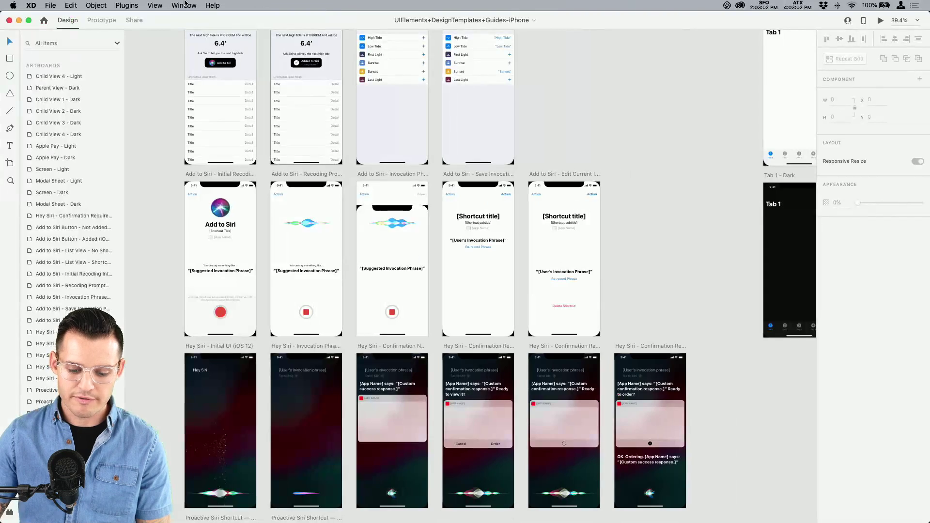
key("ctrl+Up")
left_click(467, 36)
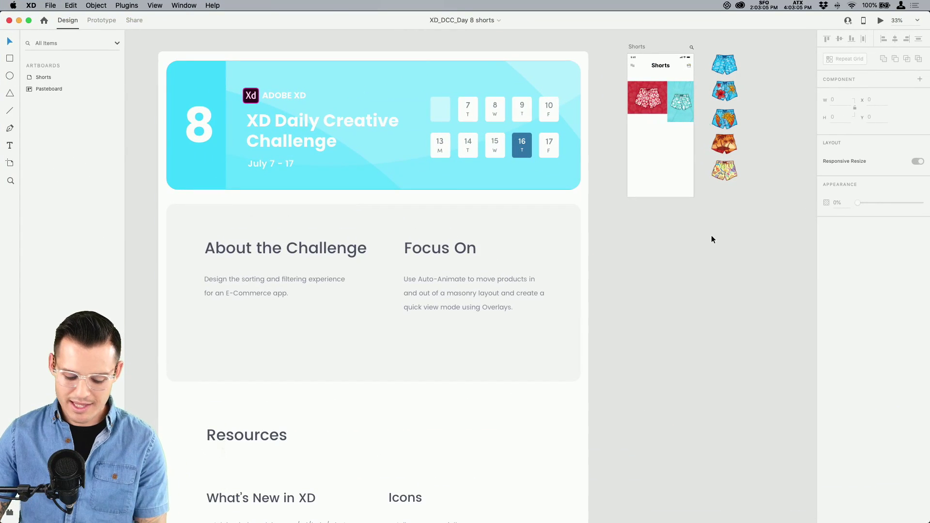
scroll(271, 275, "up", 10)
left_click_drag(288, 334, 430, 266)
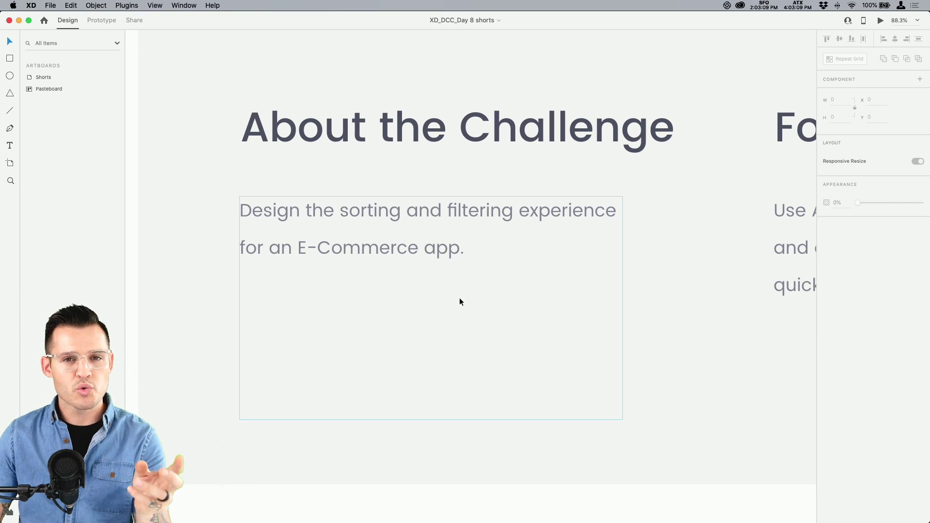
left_click_drag(687, 262, 359, 277)
scroll(280, 277, "down", 3)
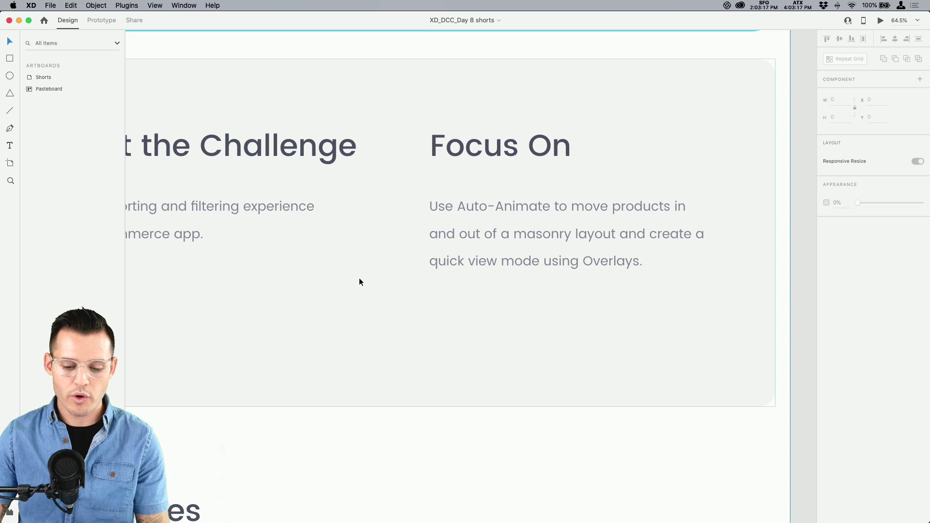
Examine the Shorts artboard, the supplied shorts artwork beside it and the artboard's status bar and menu icon layers
key("super+minus")
key("super+minus")
scroll(525, 223, "up", 1)
key("z")
left_click_drag(602, 80, 727, 237)
key("v")
scroll(323, 125, "up", 1)
key("z")
left_click_drag(336, 118, 547, 315)
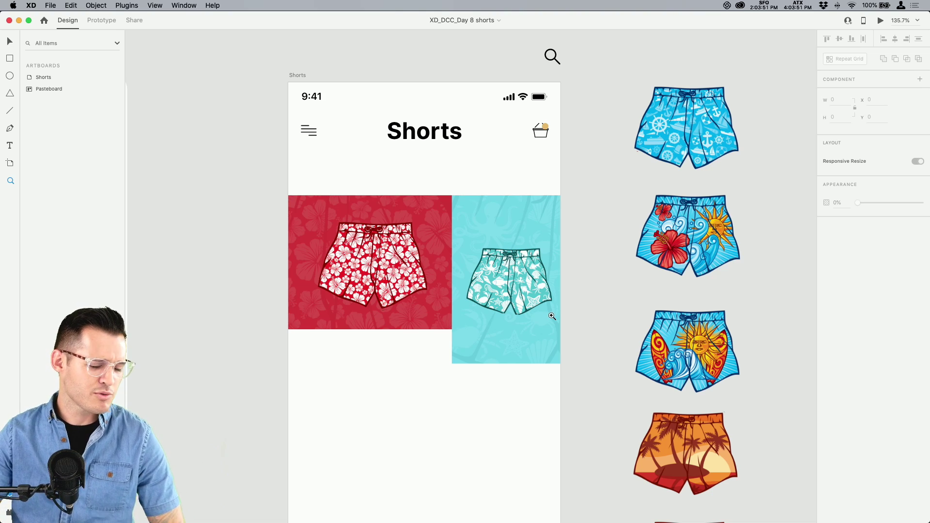
left_click(565, 231)
scroll(560, 264, "up", 2)
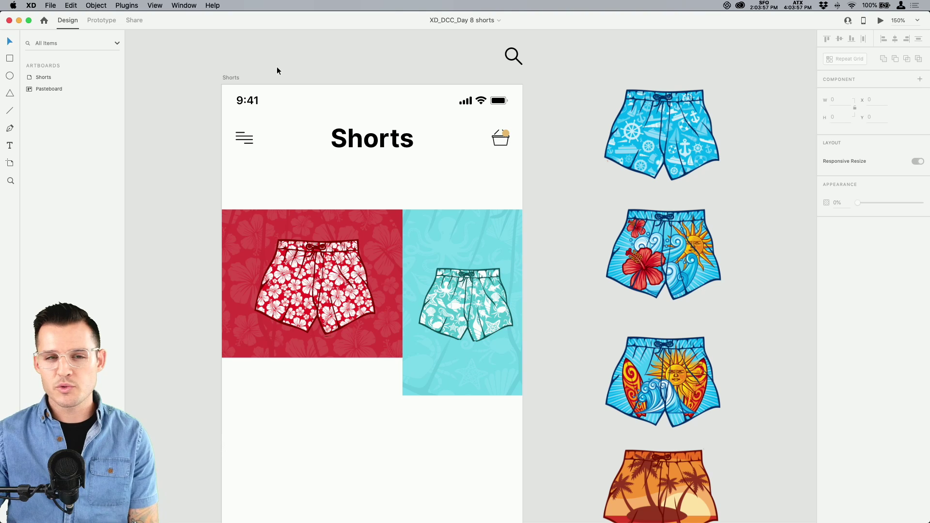
left_click(291, 101)
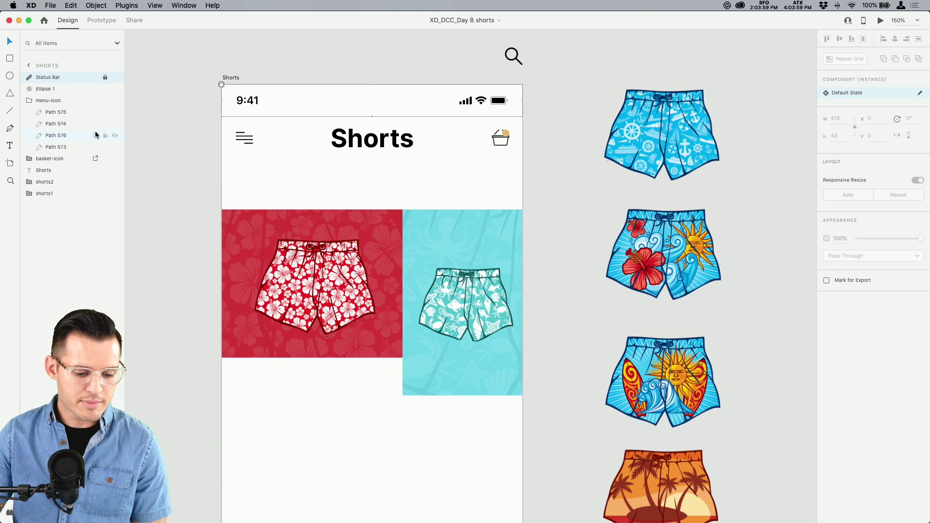
left_click(27, 102)
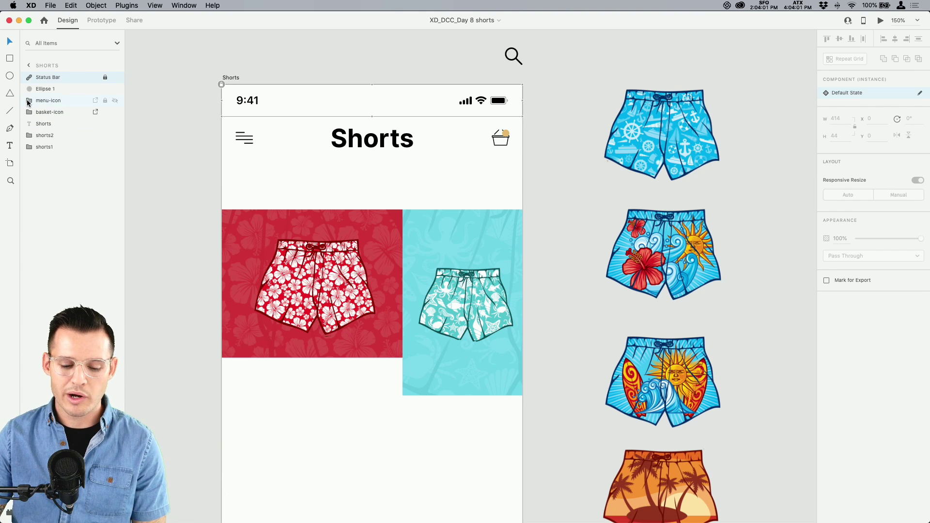
Switch to Chrome and browse the downloads on the Apple Design Resources page
key("super+Tab")
left_click(286, 25)
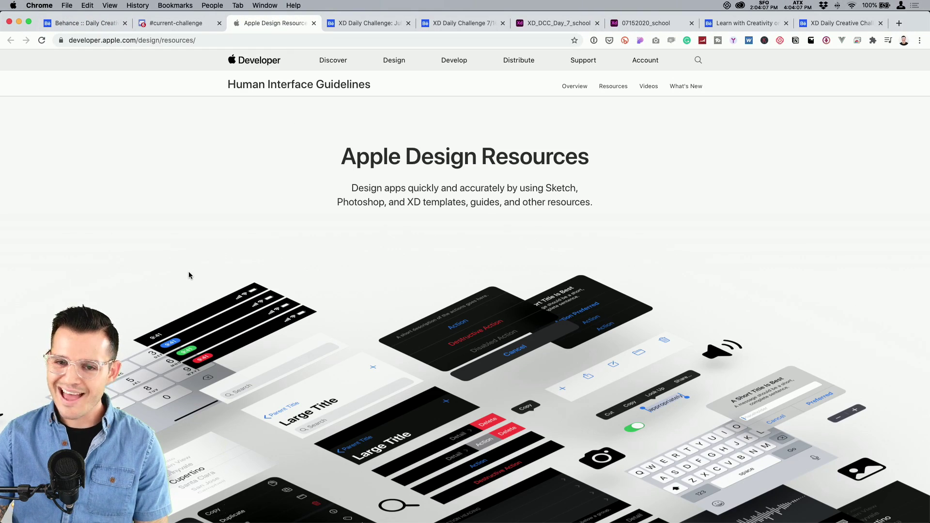
scroll(182, 276, "down", 1)
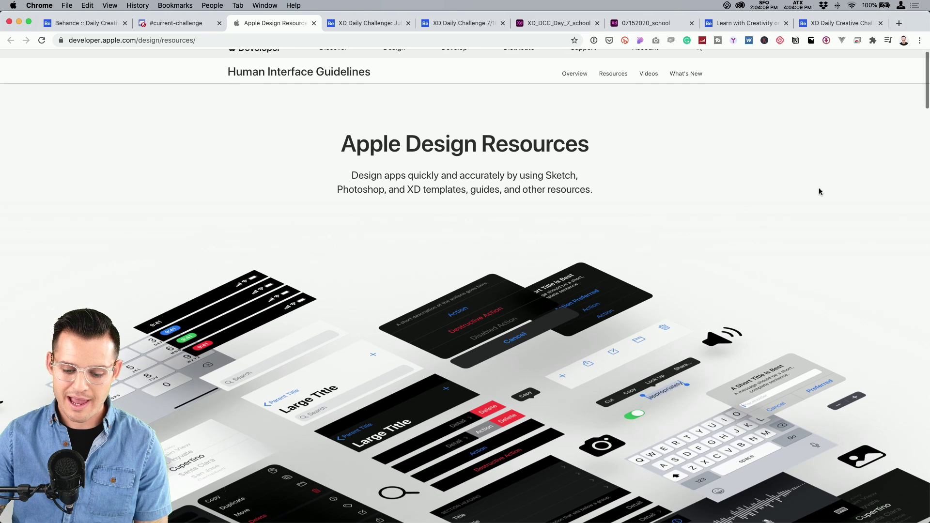
scroll(906, 109, "down", 3)
left_click_drag(926, 89, 925, 310)
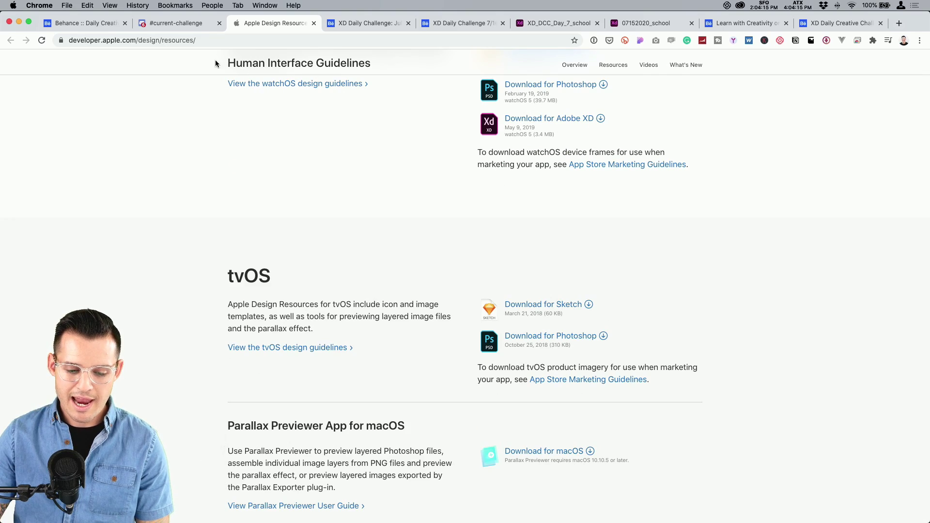
Switch to the UIElements+DesignTemplates+Guides-iPhone document in Adobe XD and look through its Siri and tab design templates
key("ctrl+Right")
key("ctrl+Up")
left_click(564, 39)
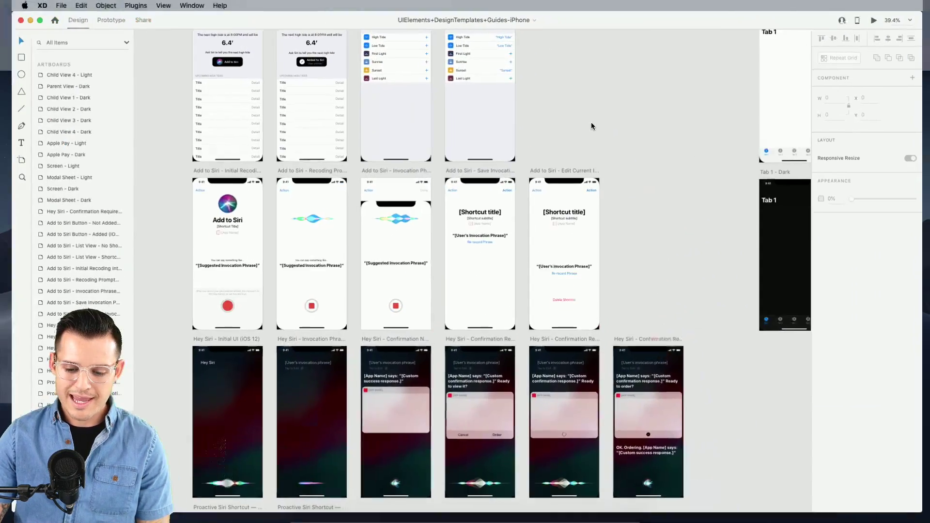
left_click_drag(587, 56, 345, 62)
left_click_drag(486, 308, 706, 167)
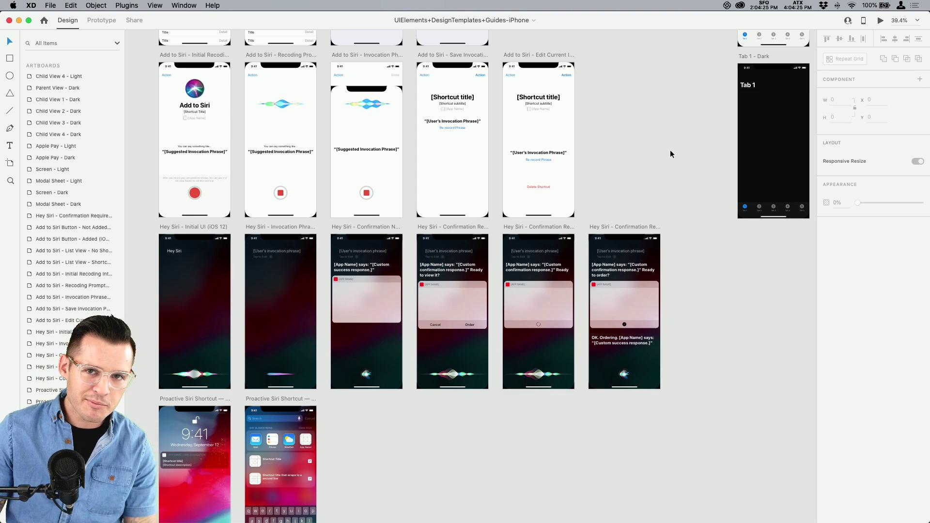
left_click_drag(654, 86, 693, 395)
left_click_drag(646, 152, 624, 518)
mouse_move(475, 52)
left_mouse_down()
mouse_move(489, 80)
mouse_move(487, 64)
left_mouse_up()
scroll(488, 64, "down", 10)
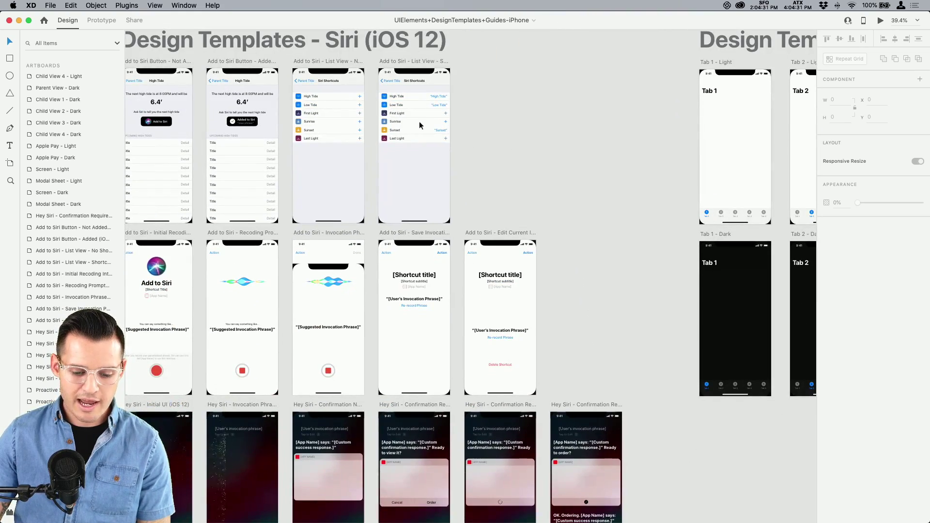
Return to the XD_DCC_Day 8 shorts document and inspect the Shorts artboard's header and title text
key("ctrl+Up")
left_click(433, 50)
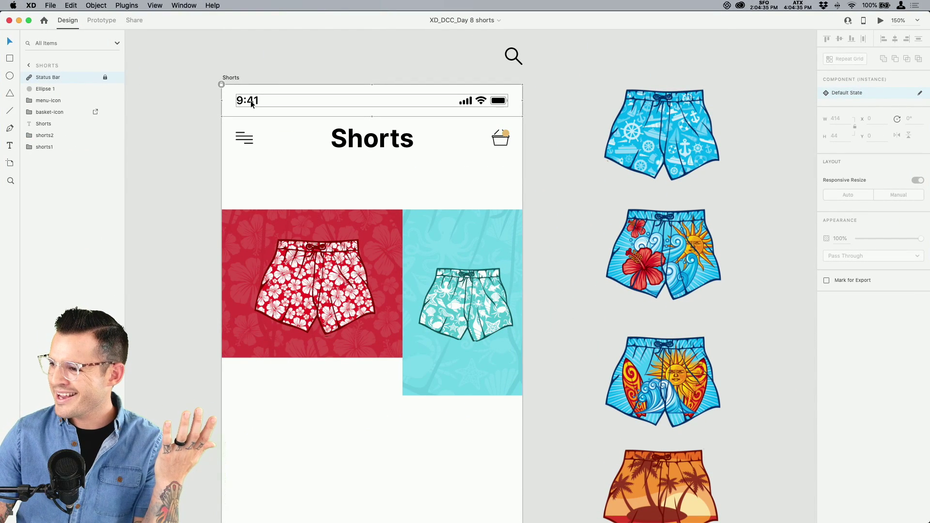
left_click(202, 92)
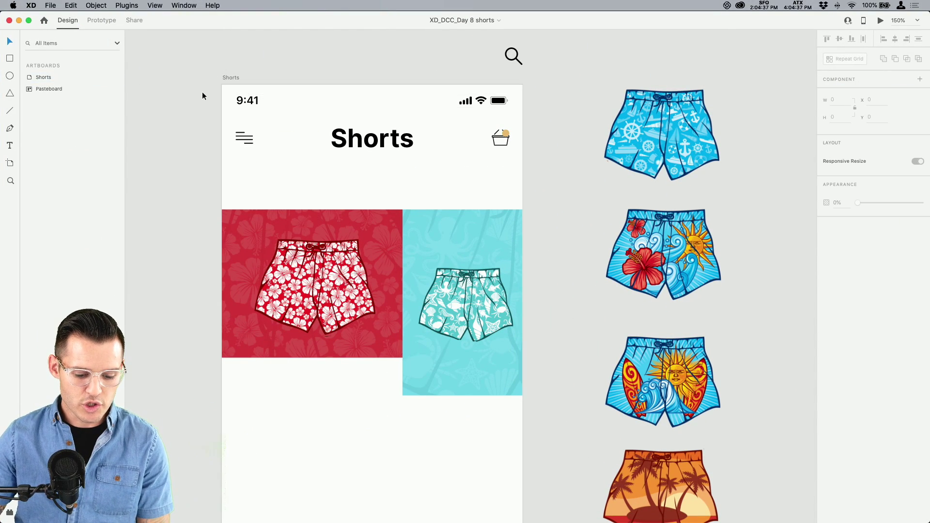
left_click_drag(207, 200, 216, 196)
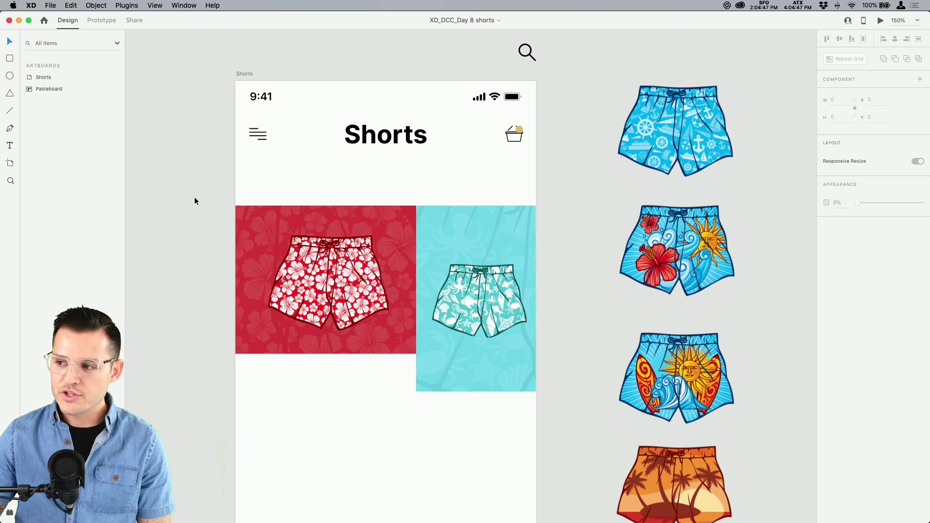
scroll(222, 185, "left", 3)
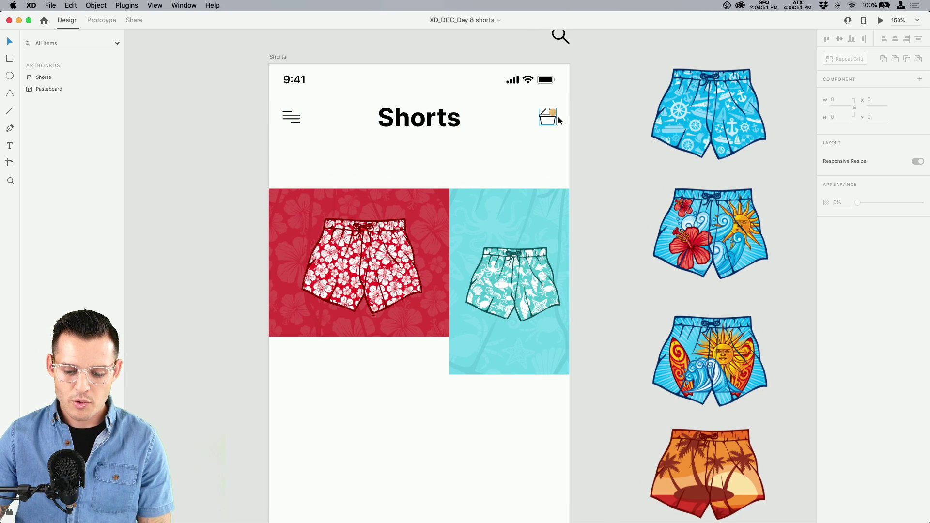
left_click(407, 121)
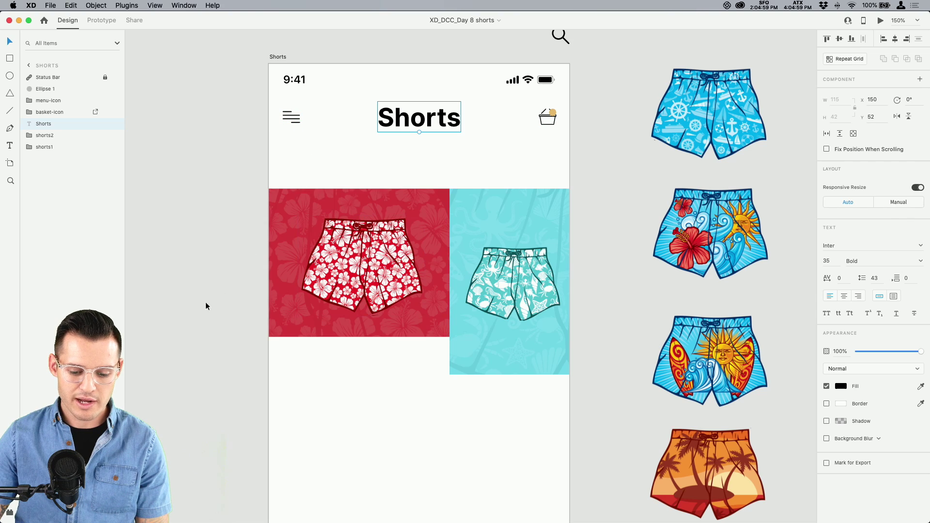
Move the source image inside the mask of the blue nautical shorts beside the artboard and undo the move
scroll(219, 294, "down", 10)
scroll(244, 79, "up", 7)
scroll(243, 78, "right", 4)
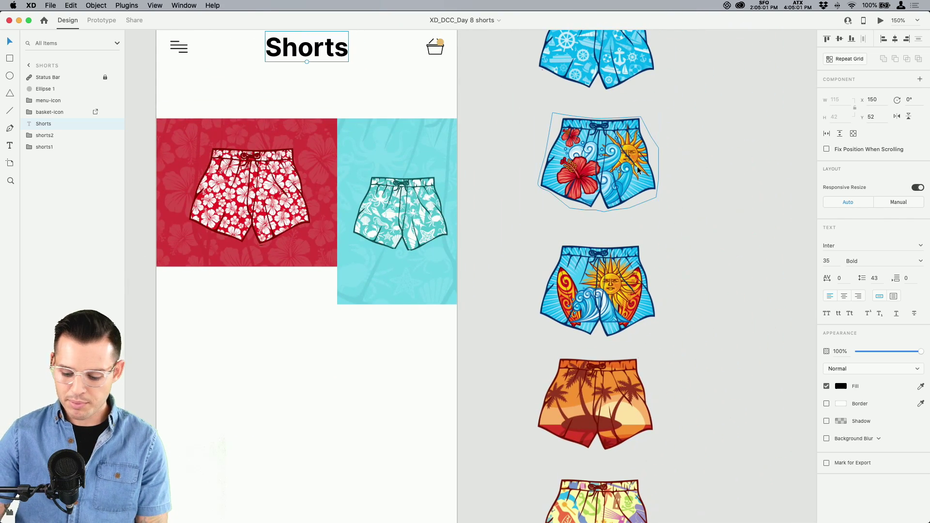
key("super+minus")
left_click_drag(573, 130, 596, 118)
left_click(596, 119)
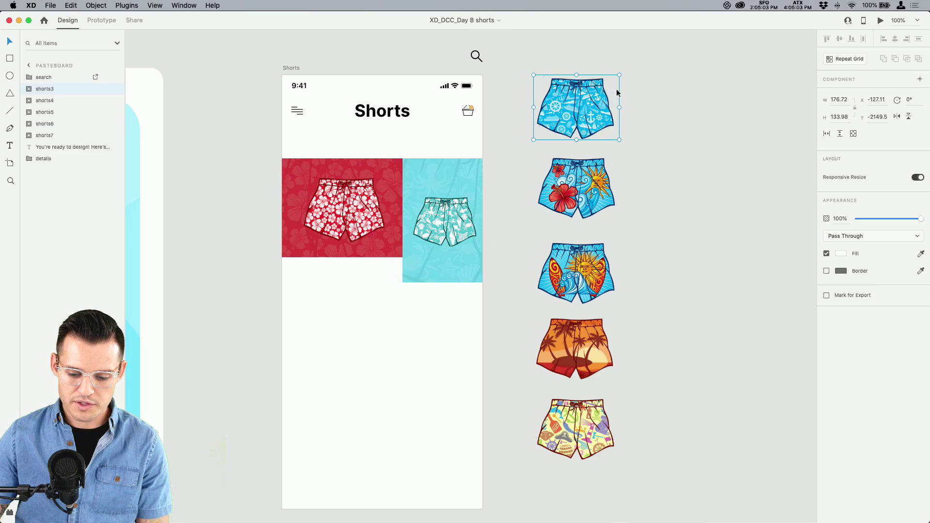
key("super+plus")
key("super+plus")
key("super+plus")
left_click_drag(664, 166, 504, 451)
left_click_drag(658, 36, 560, 204)
double_click(557, 201)
key("super+minus")
key("super+minus")
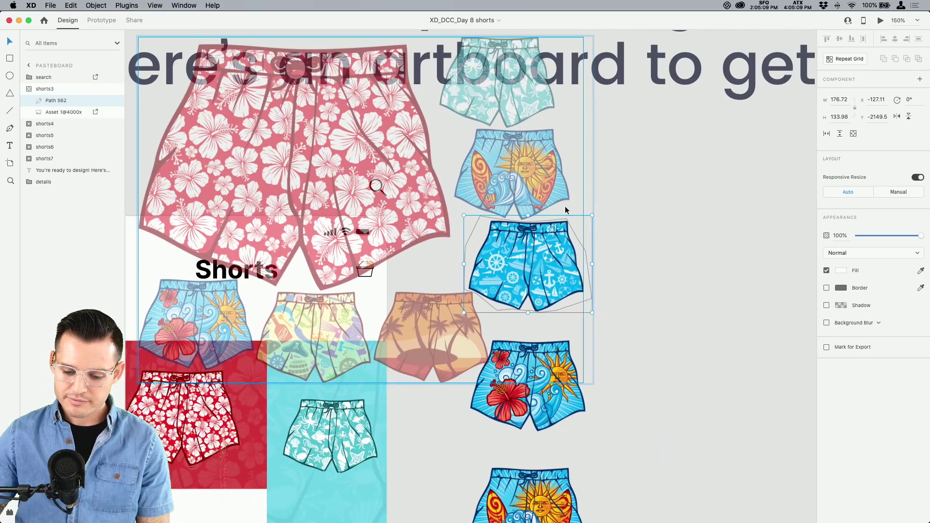
left_click_drag(517, 263, 748, 256)
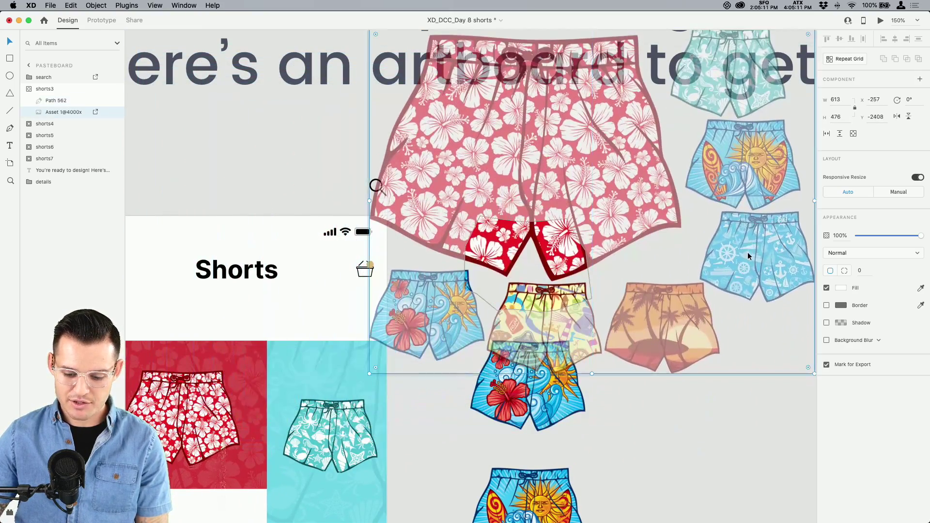
key("super+z")
left_click(648, 246)
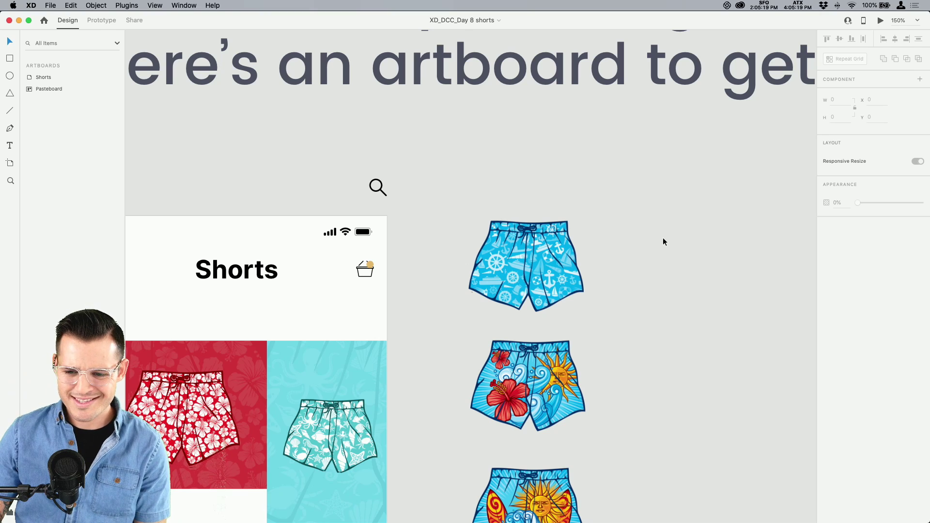
Inspect the layers of the red shorts1 tile by expanding its overlay group and switching the nested shorts1 layer's visibility off and on
scroll(662, 237, "down", 5)
scroll(662, 237, "left", 3)
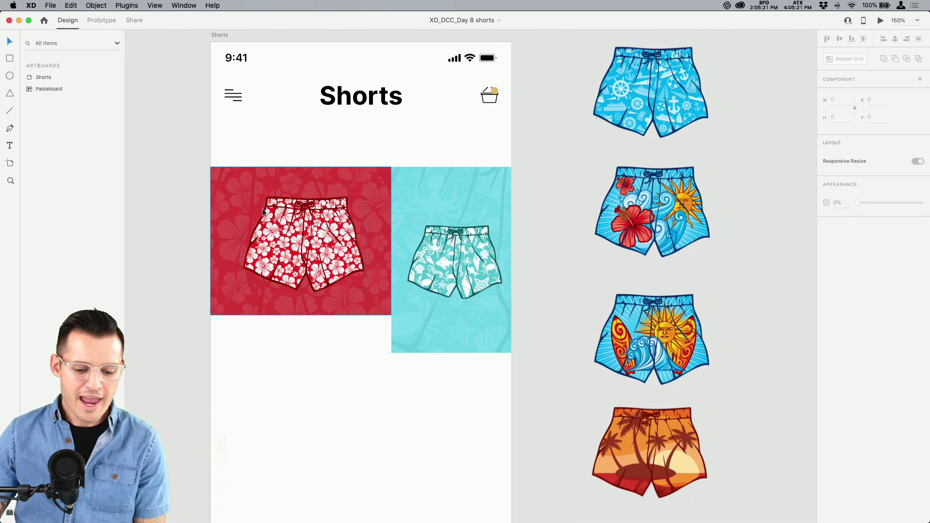
left_click(223, 193)
key("super+equal")
key("super+equal")
key("super+equal")
left_click_drag(242, 173, 689, 270)
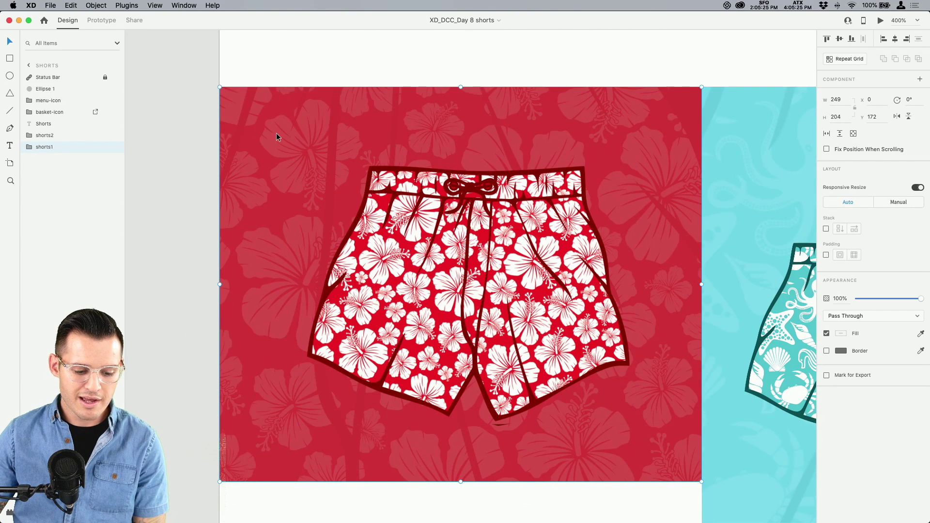
double_click(301, 139)
left_click(40, 171)
left_click(115, 194)
left_click(116, 194)
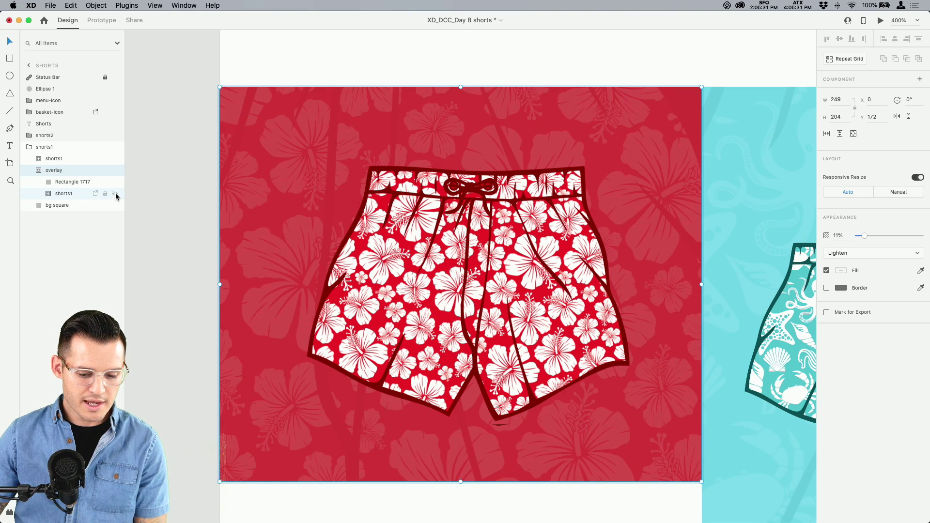
Move the orange palm-tree shorts onto the Shorts artboard, into the empty area below the red tile
left_click(189, 181)
key("super+minus")
key("super+minus")
left_click_drag(281, 223, 233, 148)
key("super+equal")
scroll(583, 112, "up", 3)
scroll(583, 112, "right", 2)
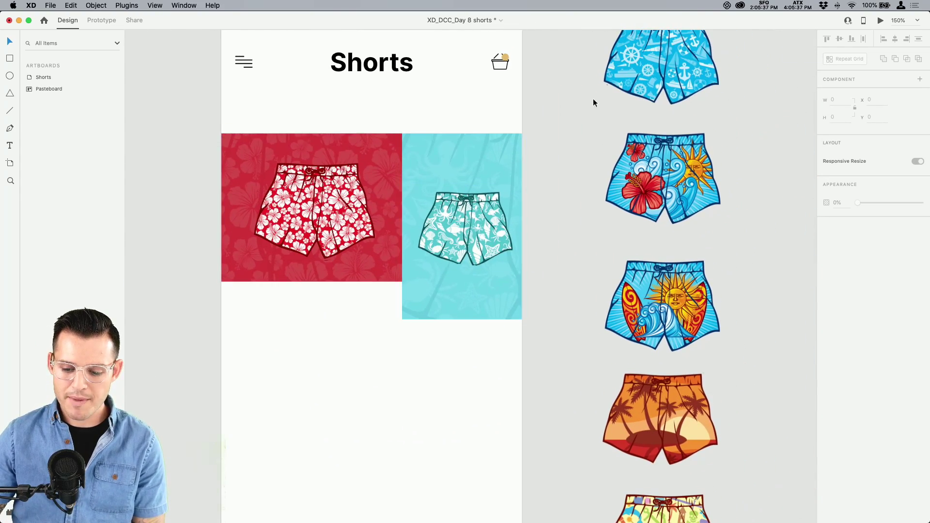
left_click_drag(687, 411, 410, 405)
left_click_drag(367, 394, 385, 311)
Draw a rectangle about 249 × 145 directly below the red tile, flush with the artboard's edge and matching the red tile's width
key("r")
left_click_drag(262, 192, 443, 405)
left_click_drag(353, 406, 428, 253)
key("super+equal")
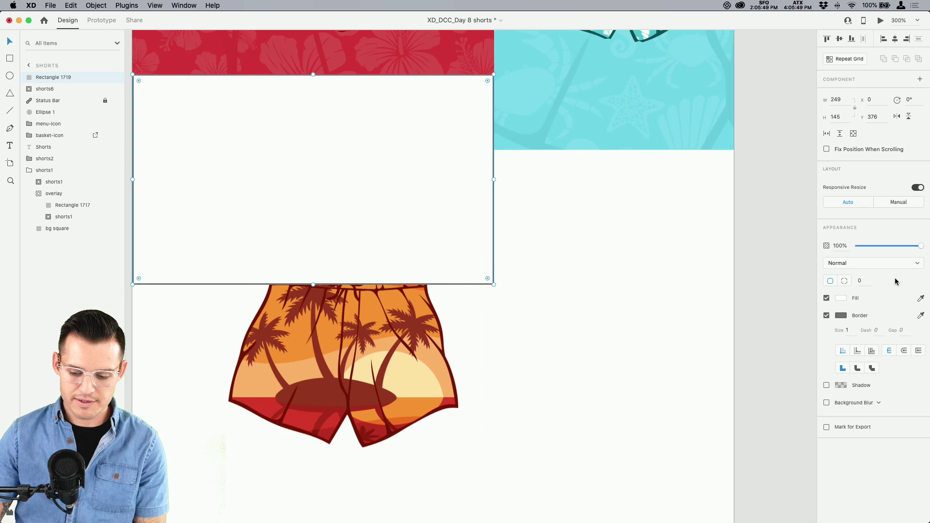
Remove the new rectangle's border and fill it with the orange sampled from the palm-tree shorts
left_click(827, 315)
left_click(921, 299)
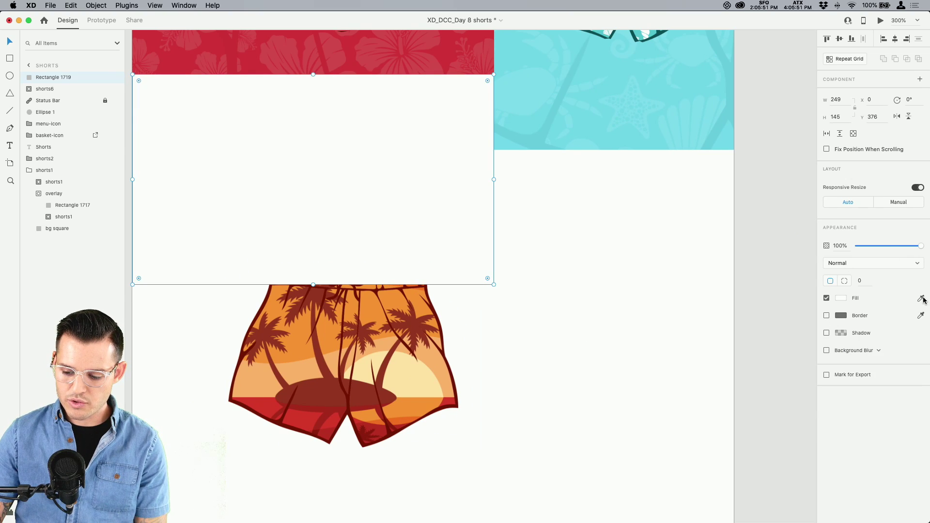
left_click(367, 312)
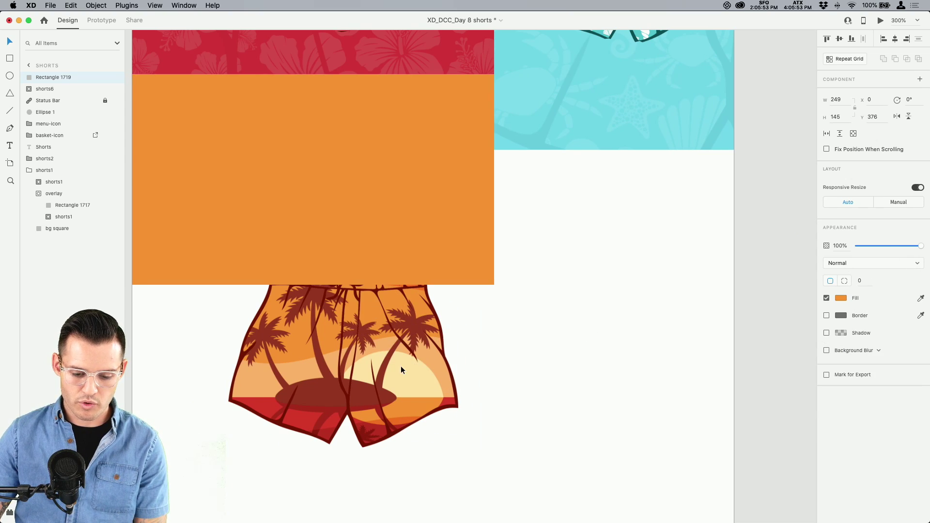
Bring the palm-tree shorts to the front, place them in the middle of the orange rectangle and scale them to about 161 × 123
left_click(421, 357)
key("shift+super+bracketright")
left_click_drag(421, 357, 337, 141)
left_click_drag(443, 88, 429, 100)
left_click_drag(339, 167, 462, 259)
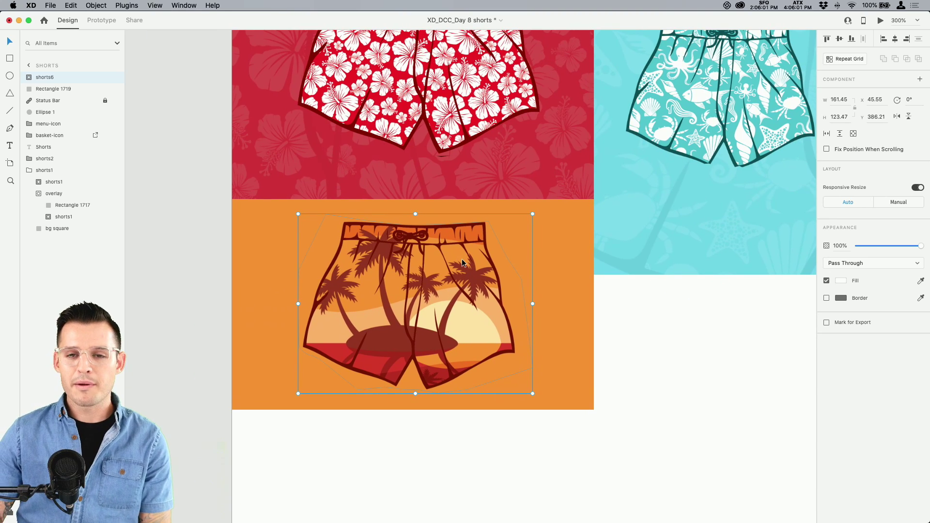
Duplicate the palm-tree shorts together with their orange rectangle into the empty area below the tile
left_click(262, 273, "shift")
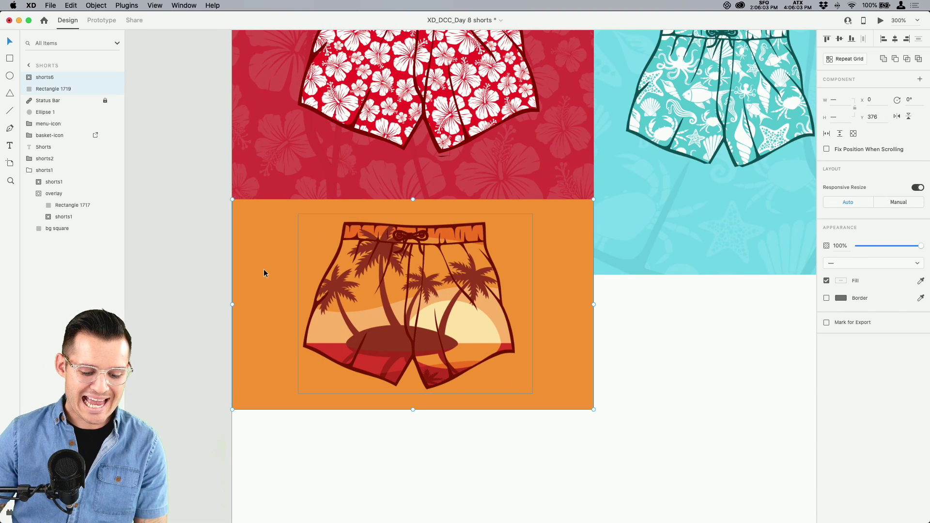
left_click_drag(448, 342, 452, 391)
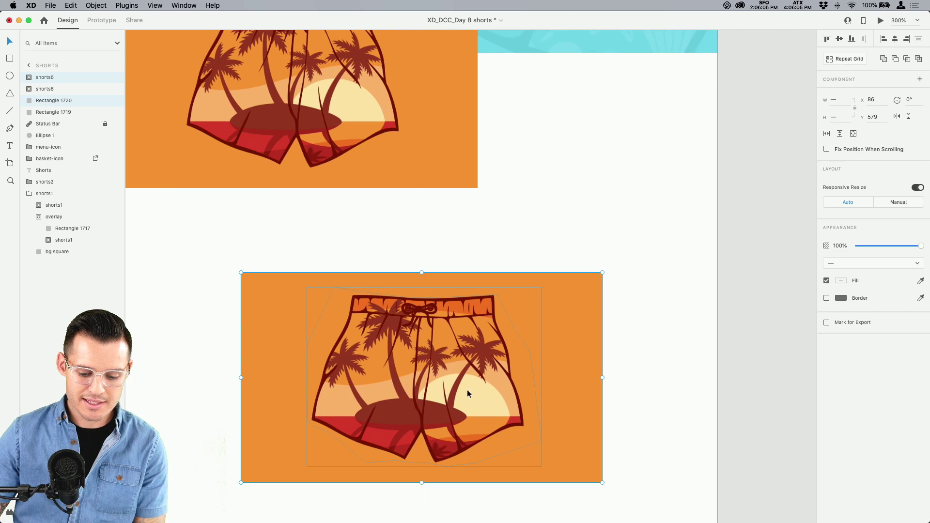
left_click(653, 294)
Enlarge the duplicated palm-tree shorts to about 442 × 338 and send them behind the duplicated orange rectangle
left_click(446, 339)
left_click_drag(542, 289, 766, 133)
key("super+minus")
key("super+minus")
key("super+minus")
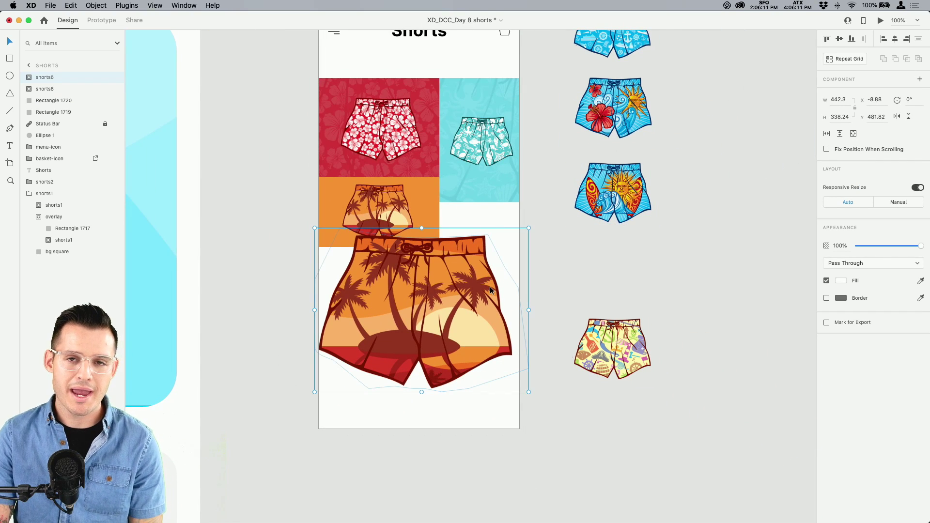
key("super+bracketleft")
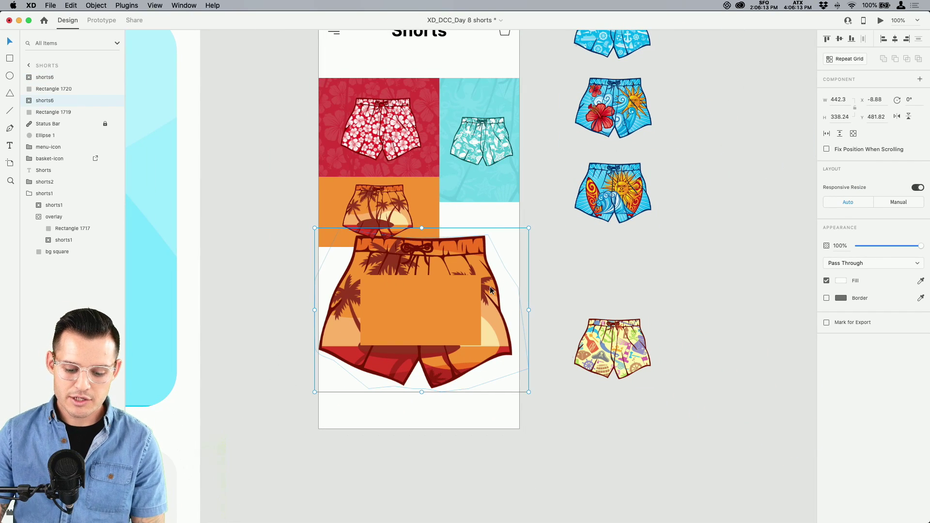
Mask the enlarged palm-tree shorts with the duplicated orange rectangle
key("super+plus")
key("super+plus")
left_click(451, 334, "shift")
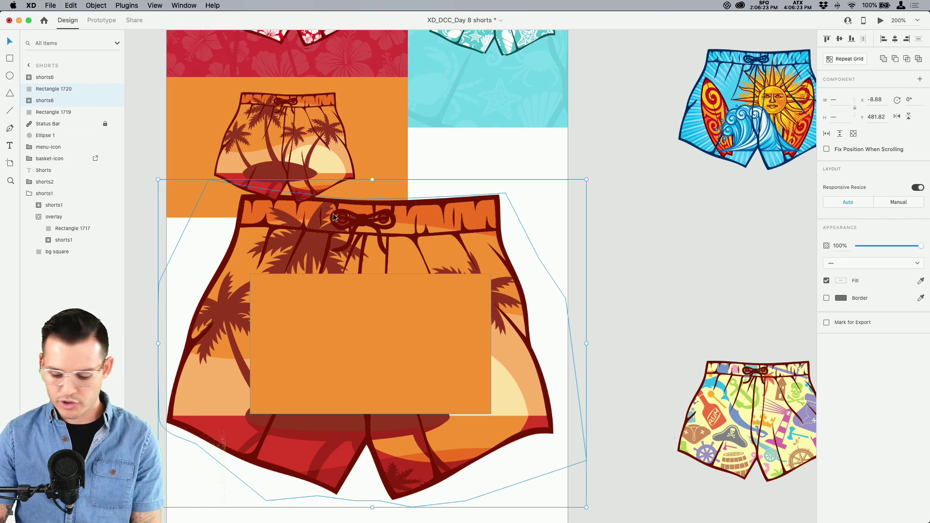
key("super+shift+m")
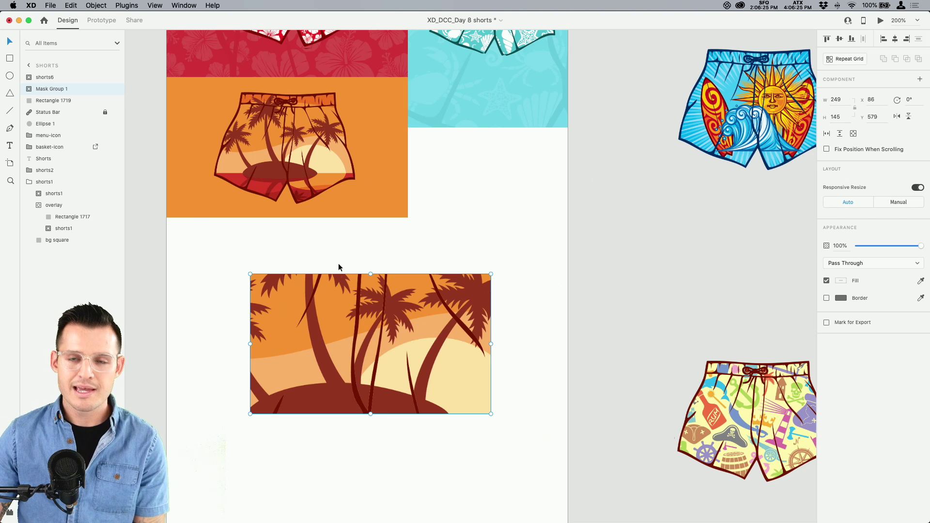
Move the masked palm-tree pattern exactly over the orange tile's background and set its opacity to 17%
double_click(345, 323)
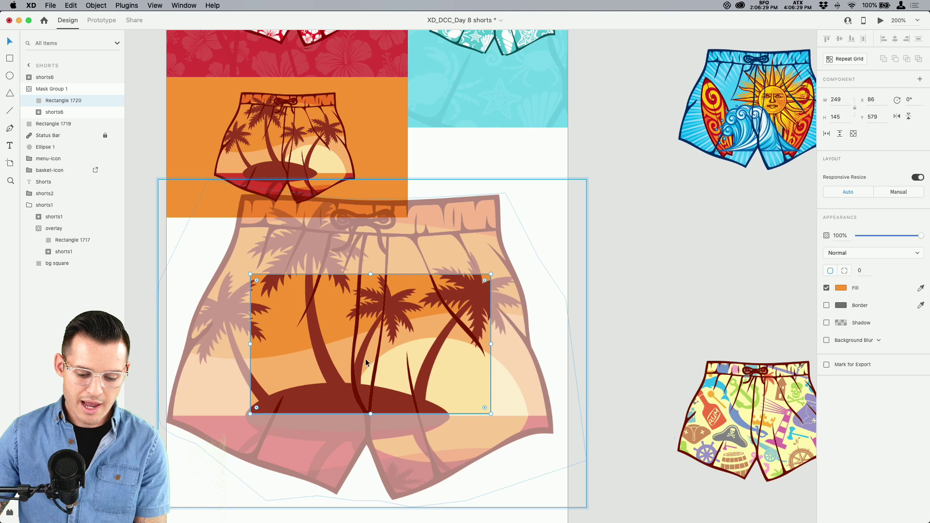
left_click_drag(379, 368, 302, 152)
left_click(610, 293)
left_click(867, 246)
left_click(491, 304)
left_click_drag(467, 276, 555, 438)
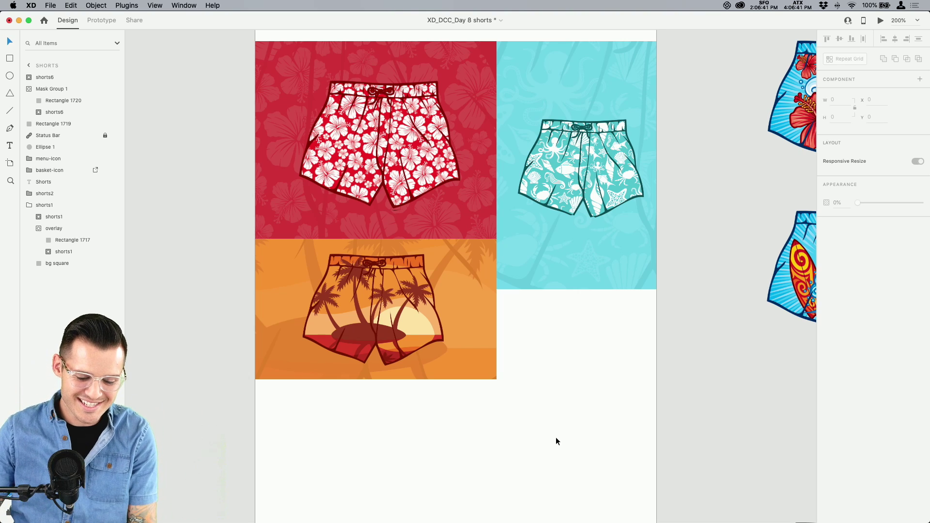
left_click_drag(295, 433, 450, 258)
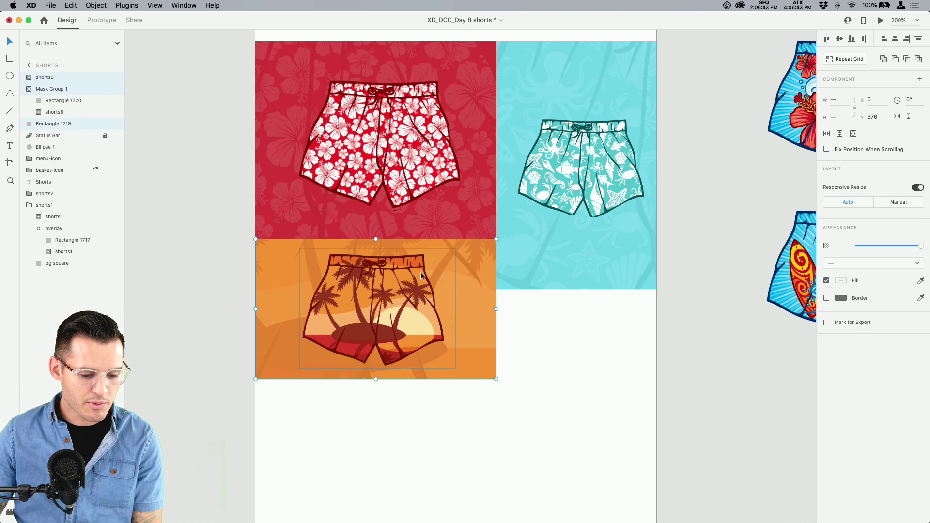
left_click(30, 90)
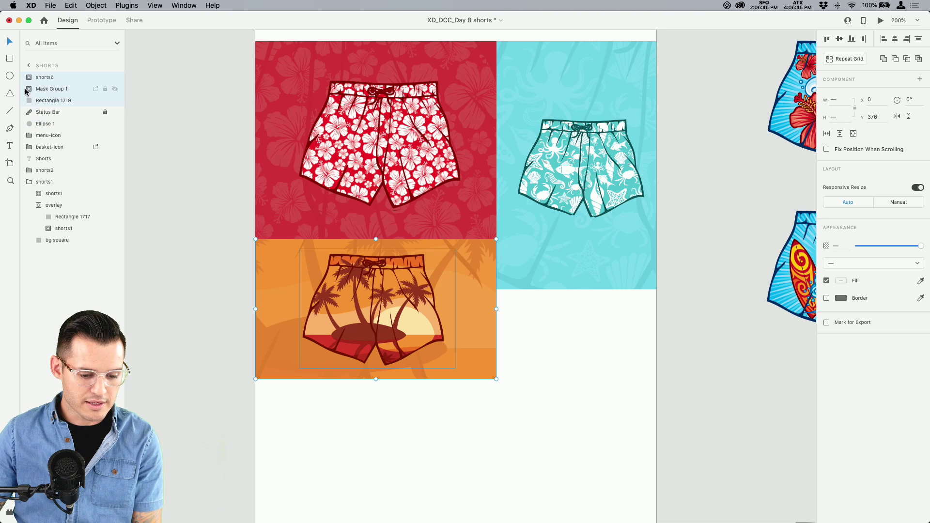
left_click(50, 90)
key("super+g")
key("super+z")
left_click_drag(252, 410, 400, 276)
key("super+z")
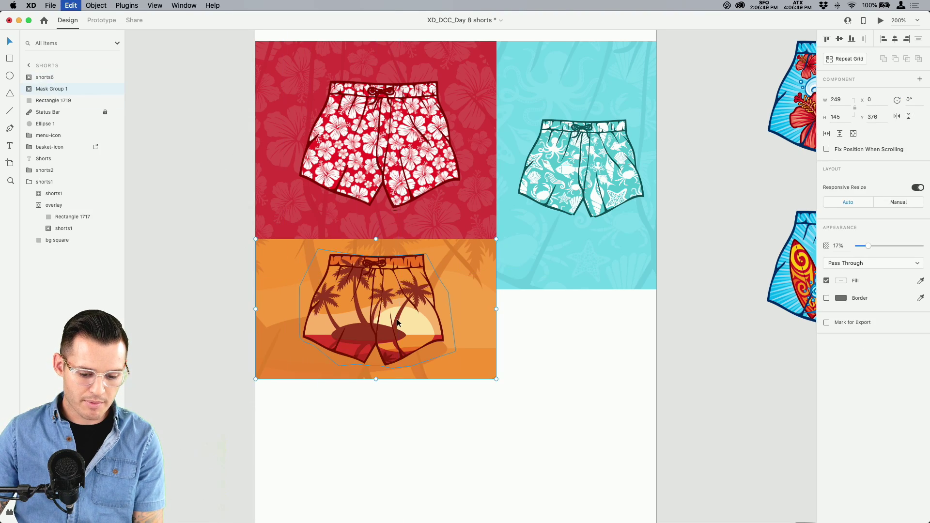
Group the orange tile's shorts, masked pattern overlay and background rectangle
left_click_drag(497, 460, 278, 311)
left_click_drag(429, 426, 250, 274)
key("super+g")
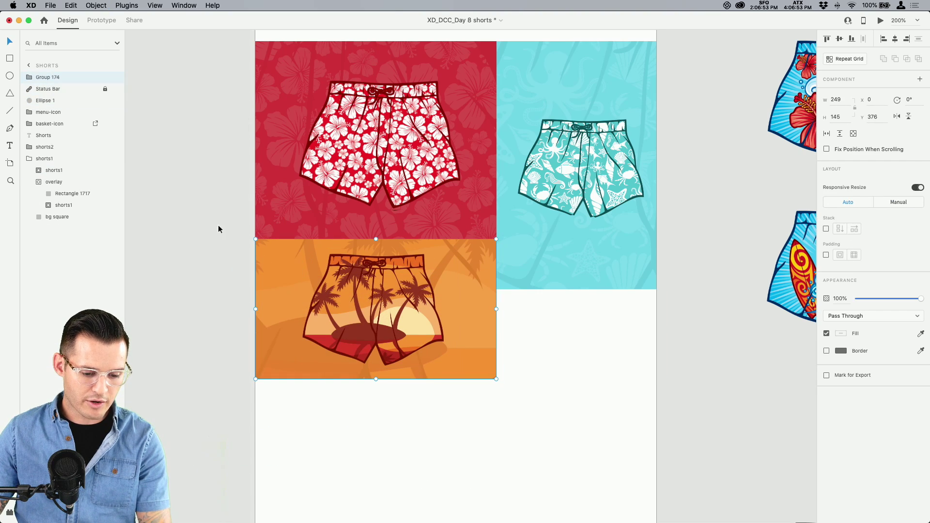
Rename the orange tile's group shorts3 and move it directly above shorts2 in the layer order
double_click(47, 78)
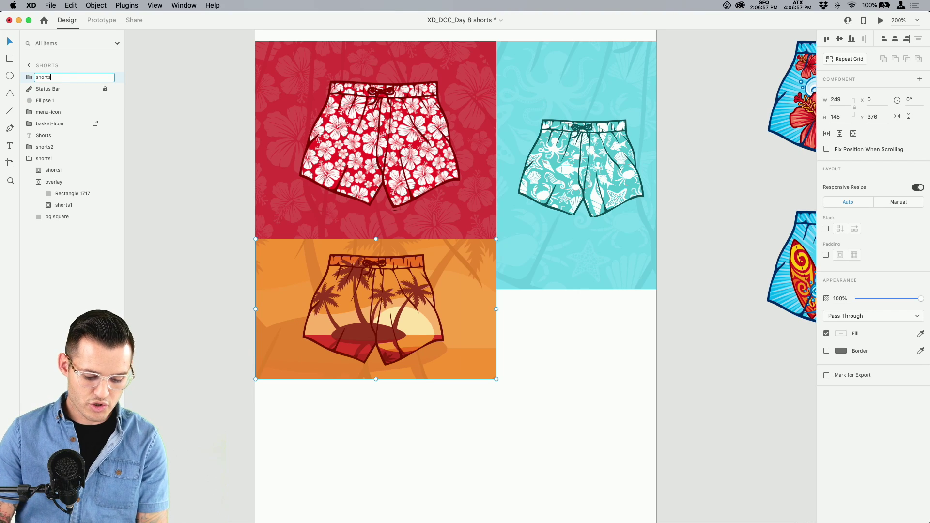
type("shorts3")
key("Return")
left_click(28, 158)
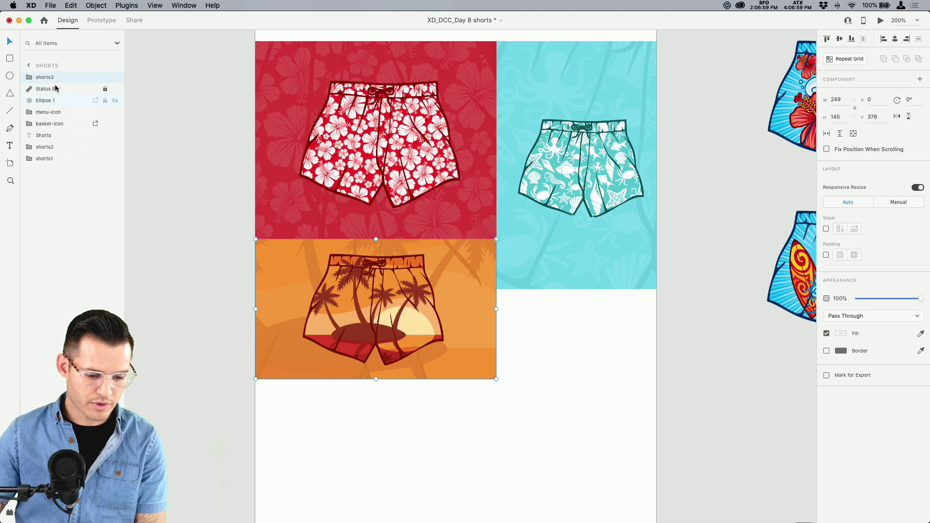
left_click_drag(56, 92, 59, 141)
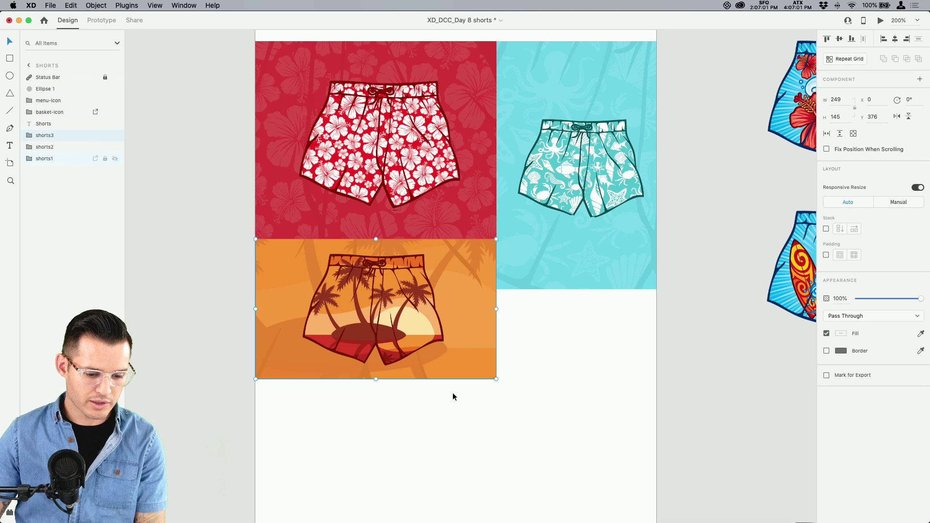
Group the header's menu icon, Shorts title and basket icon with its dot
left_click(533, 375)
scroll(489, 484, "up", 5)
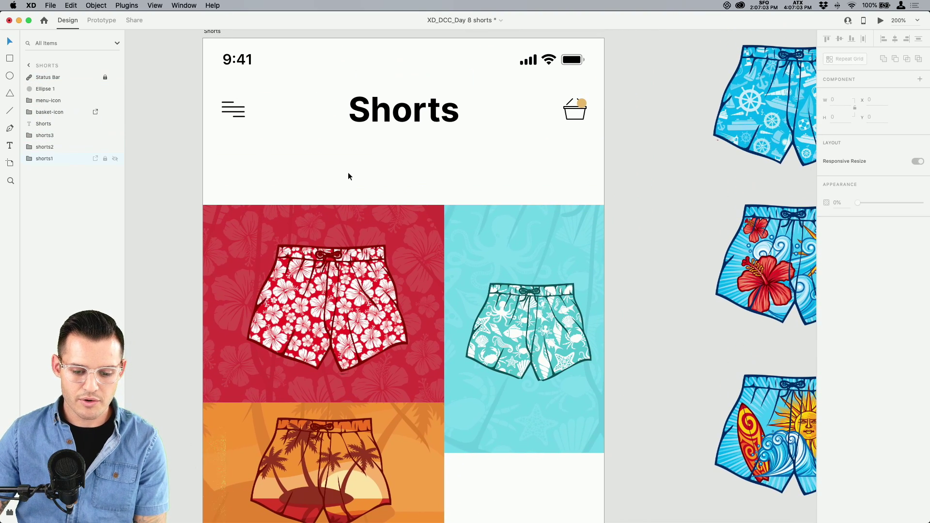
left_click_drag(274, 141, 605, 97)
key("super+g")
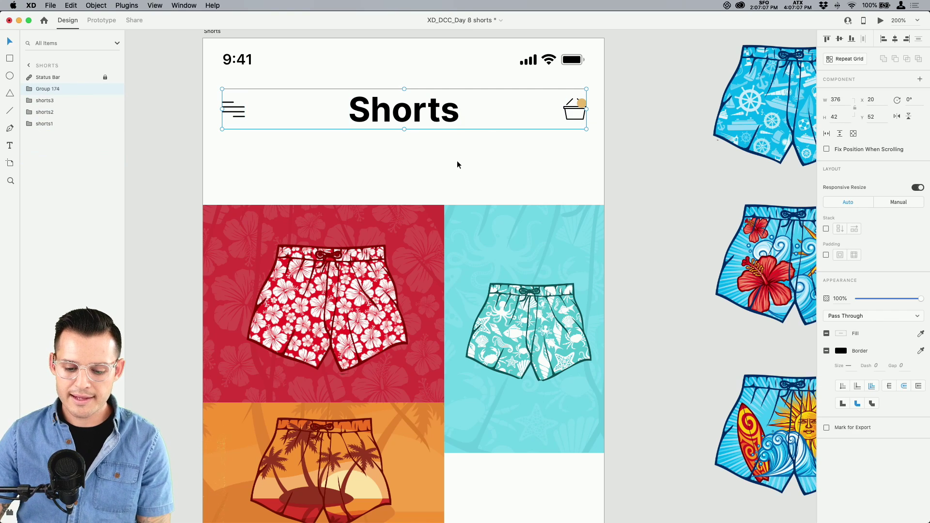
Move the three product tiles up together toward the header, so their top edge sits at about Y 135
left_click_drag(519, 162, 252, 450)
left_click_drag(271, 351, 275, 317)
left_click(634, 172)
Save the document with the rearranged Shorts artboard
scroll(647, 313, "up", 5)
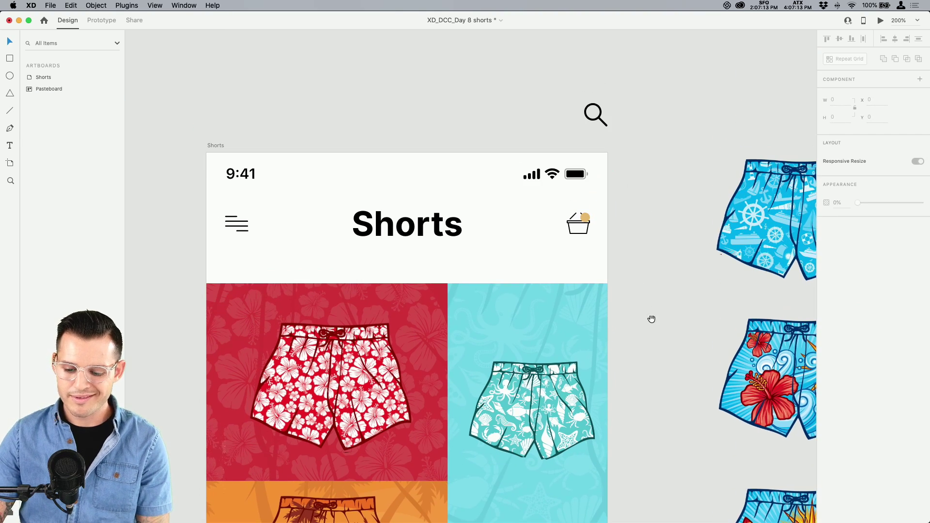
scroll(654, 186, "down", 5)
key("super+minus")
key("super+s")
scroll(608, 199, "down", 2)
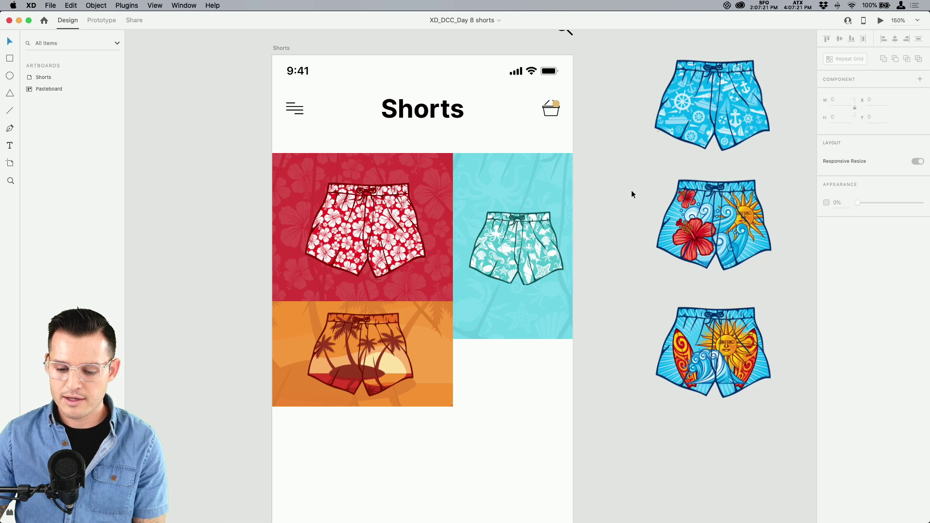
Duplicate the turquoise shorts2 tile directly below the original, at Y 391
scroll(631, 193, "down", 2)
scroll(632, 193, "right", 1)
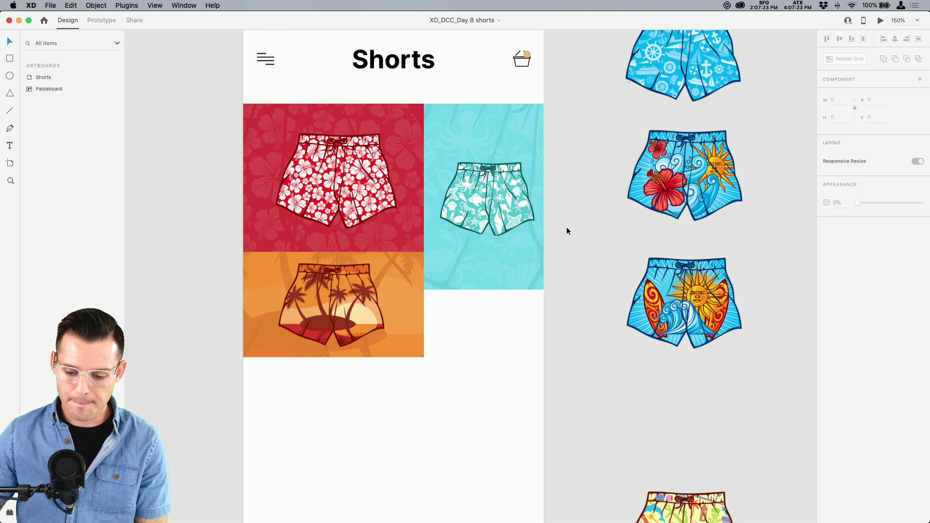
scroll(565, 231, "down", 3)
scroll(565, 231, "right", 3)
scroll(542, 164, "up", 3)
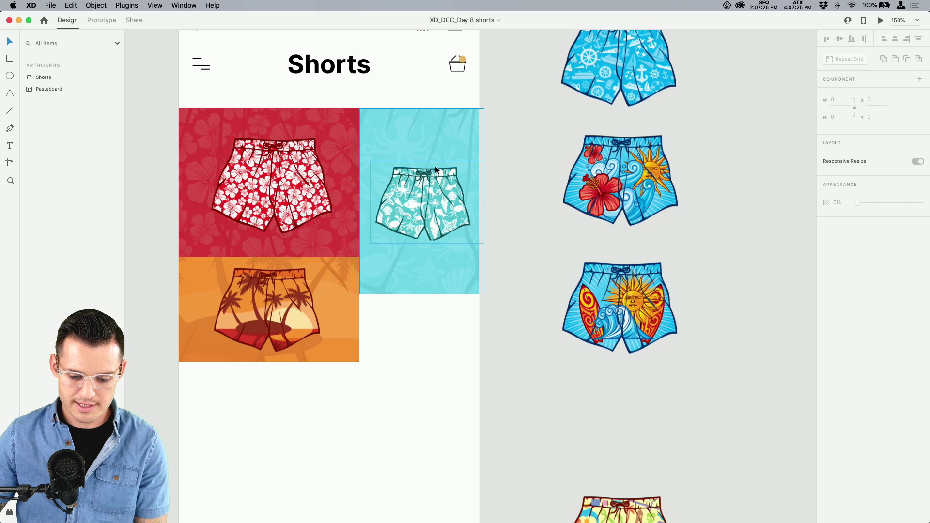
left_click(435, 168)
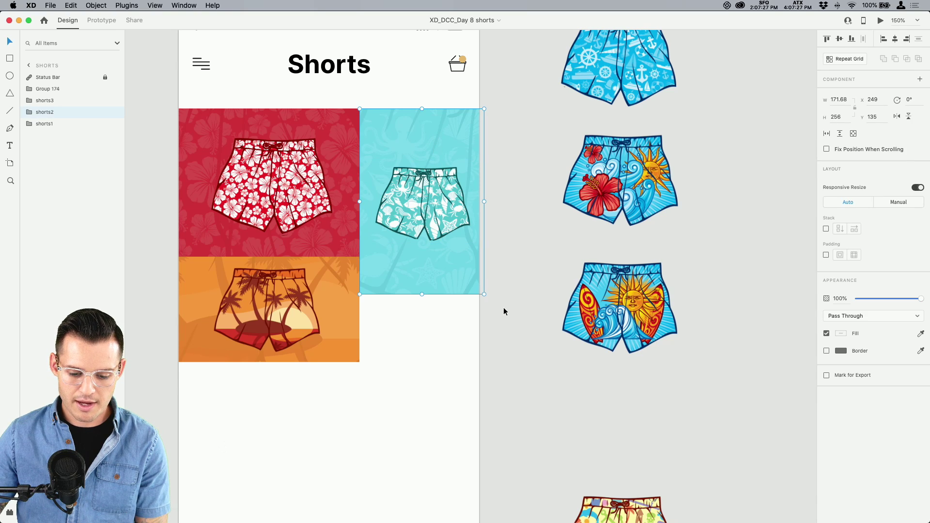
left_click_drag(453, 130, 448, 310)
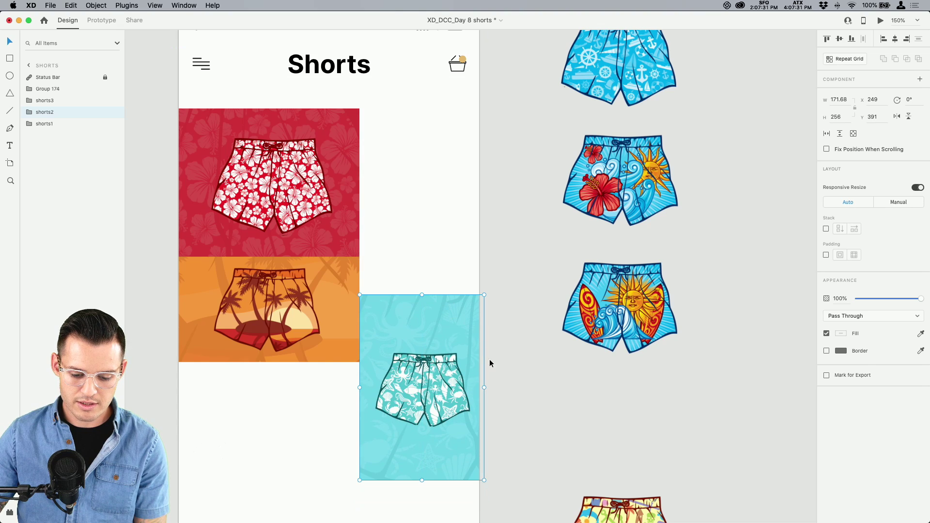
key("super+z")
left_click_drag(427, 217, 435, 366, "alt")
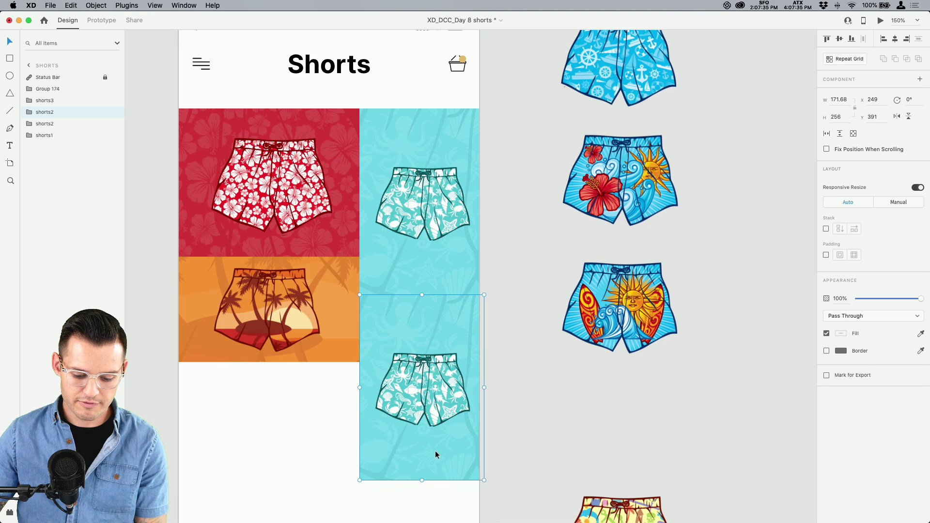
Shorten the overlay and bg layers of the copied turquoise tile to a height of 93, ending level with the orange tile
double_click(423, 393)
left_click(409, 464)
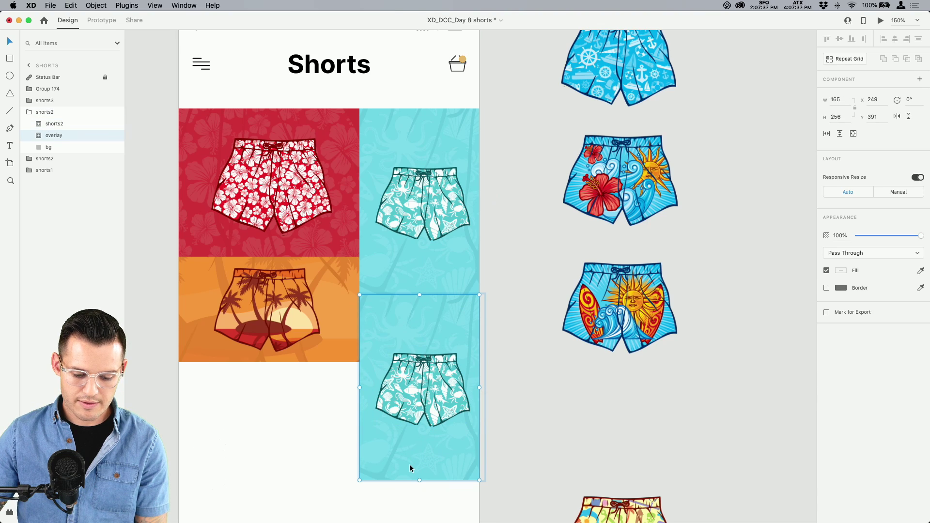
left_click(47, 147, "shift")
left_click_drag(419, 481, 414, 362)
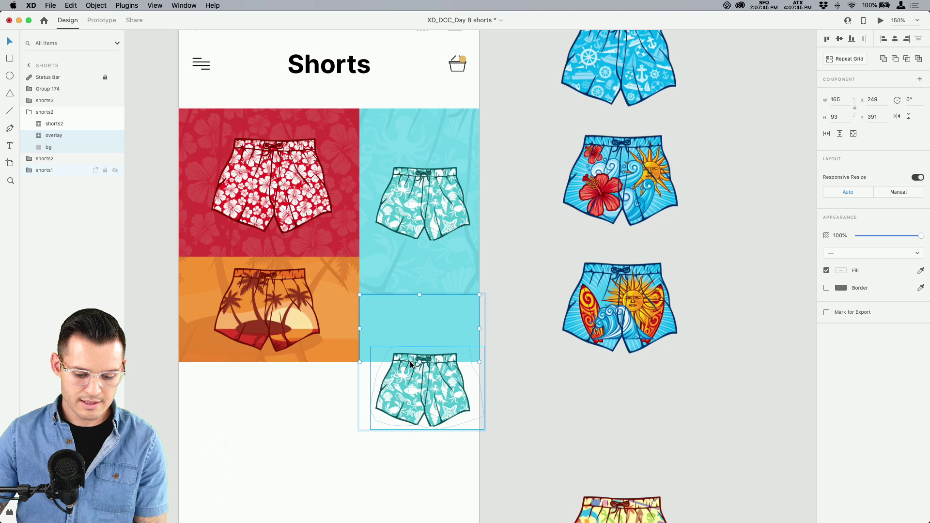
Delete the turquoise shorts image from the copied tile
left_click(57, 125)
left_click_drag(424, 402, 415, 342)
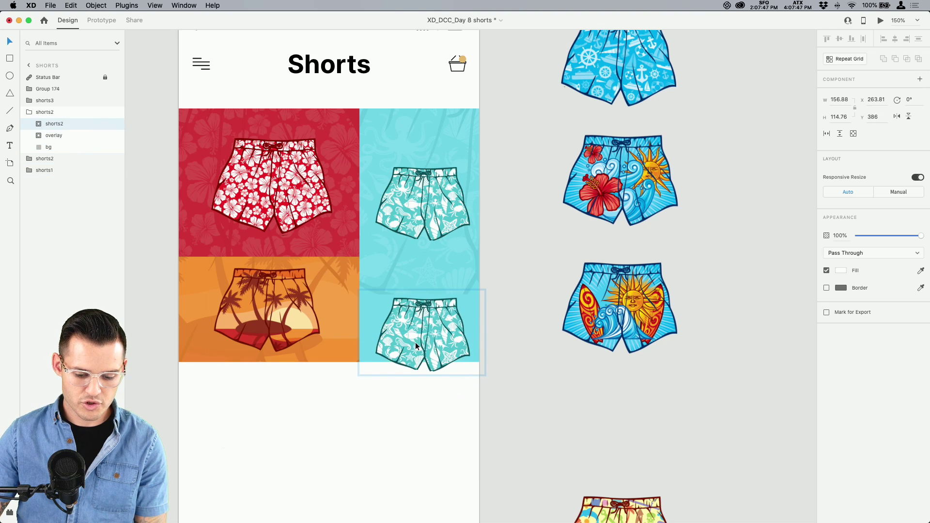
key("Delete")
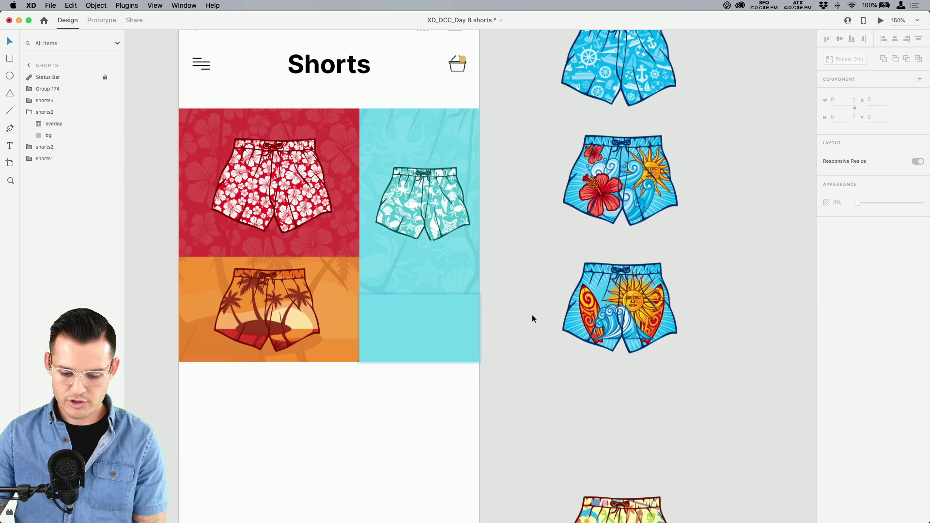
Move the yellow pirate-patterned shorts7 image onto the copied turquoise tile and scale it down to about 85 × 69
scroll(576, 206, "up", 2)
left_click(617, 117)
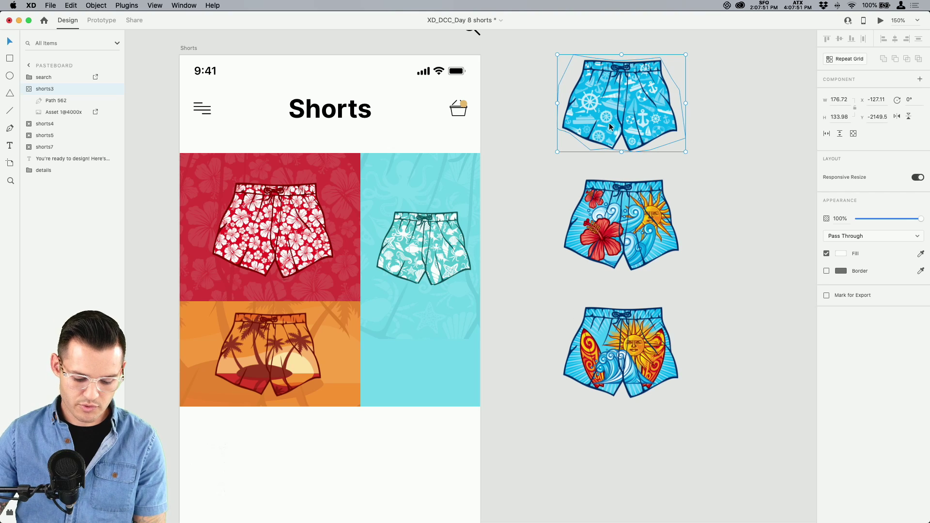
left_click(722, 404)
scroll(721, 402, "down", 5)
left_click(624, 407)
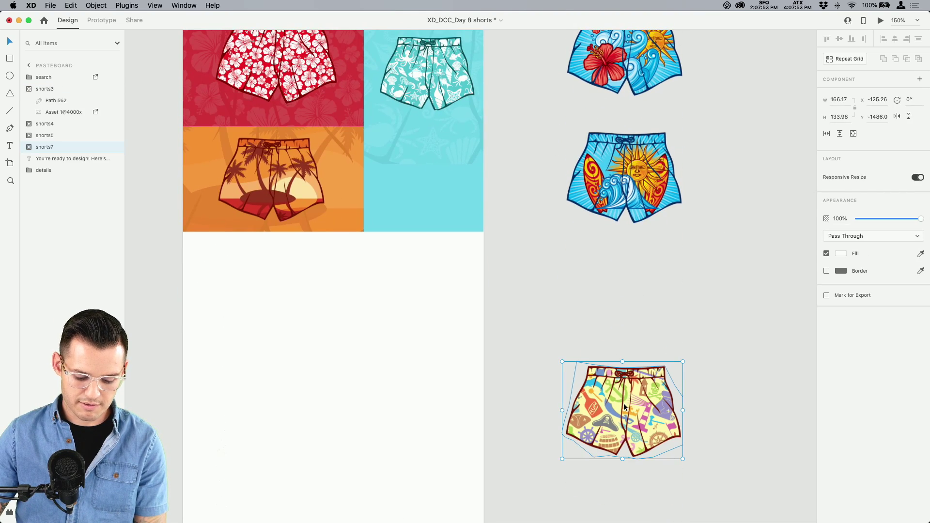
key("super+1")
key("super+2")
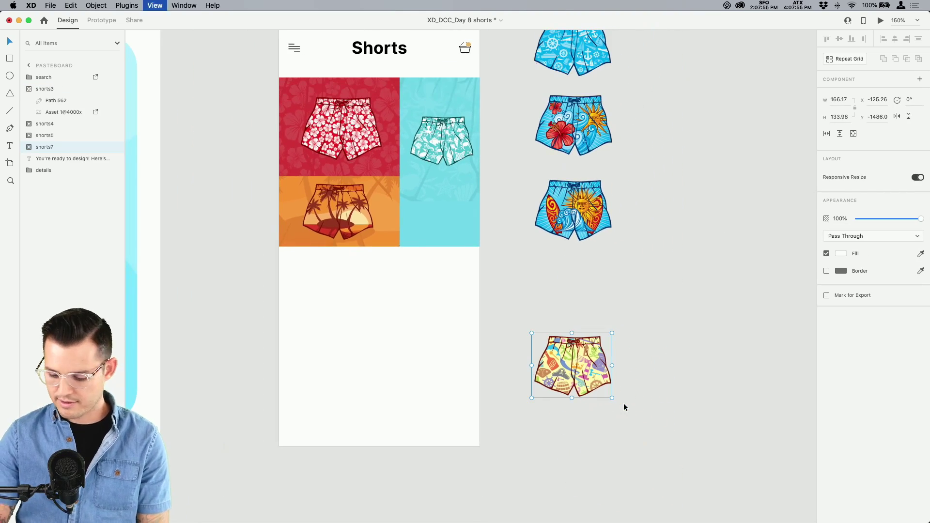
left_click_drag(647, 418, 440, 181)
left_click_drag(481, 114, 449, 145)
Fill the copied tile's bg with the pale yellow sampled from the shorts and move the shorts to about X 290, Y 400
key("super+equal")
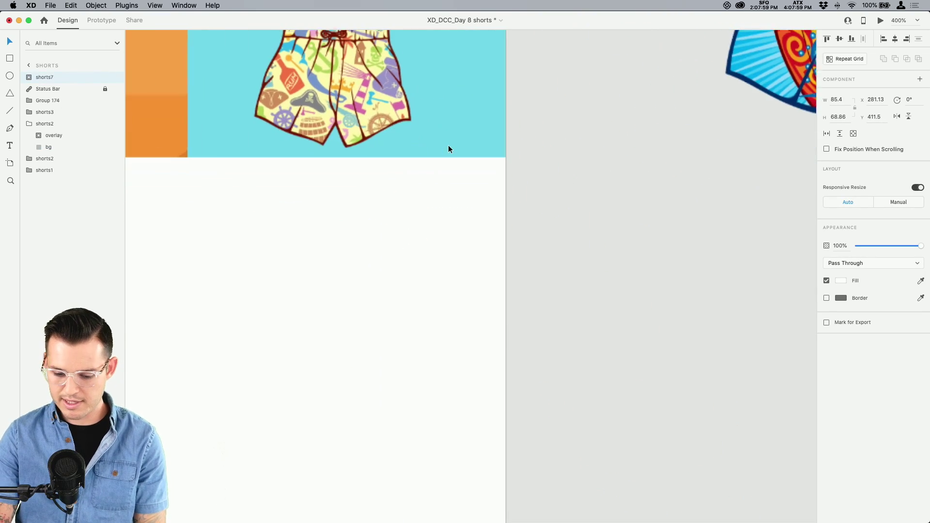
scroll(520, 251, "up", 5)
scroll(520, 252, "left", 1)
left_click(495, 187)
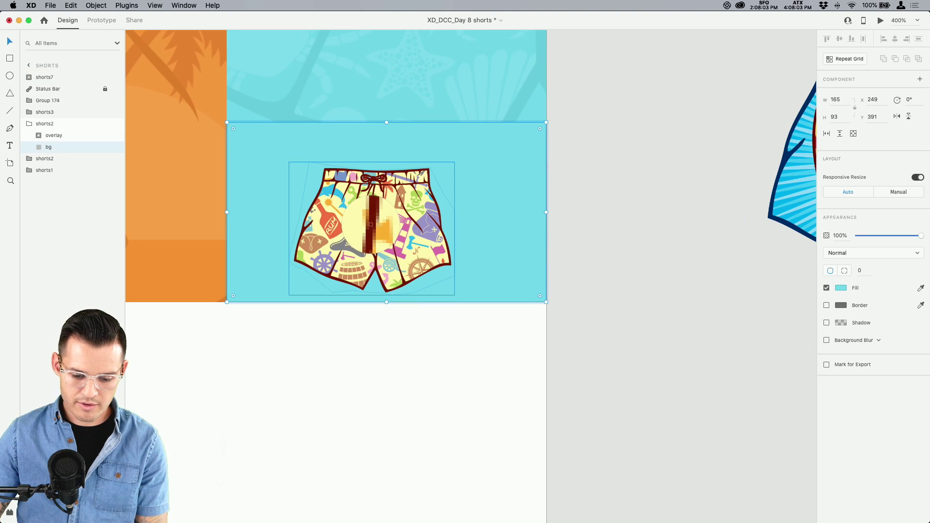
left_click(370, 224)
left_click(353, 335)
left_click_drag(371, 243, 389, 222)
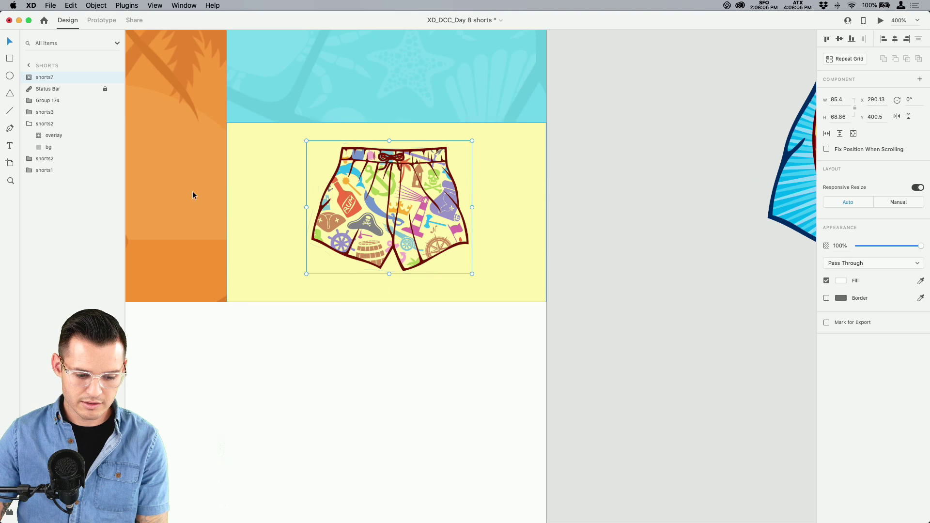
Copy the shorts7 image and paste it inside the yellow tile's overlay mask group, above the shorts2 pattern
left_click(277, 183)
left_click(52, 135)
left_click(39, 136)
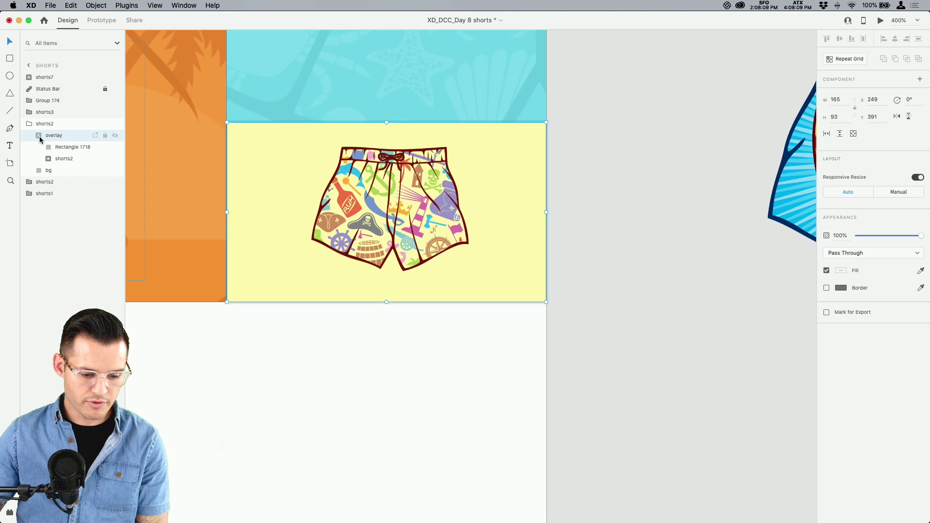
left_click(60, 158)
key("super+minus")
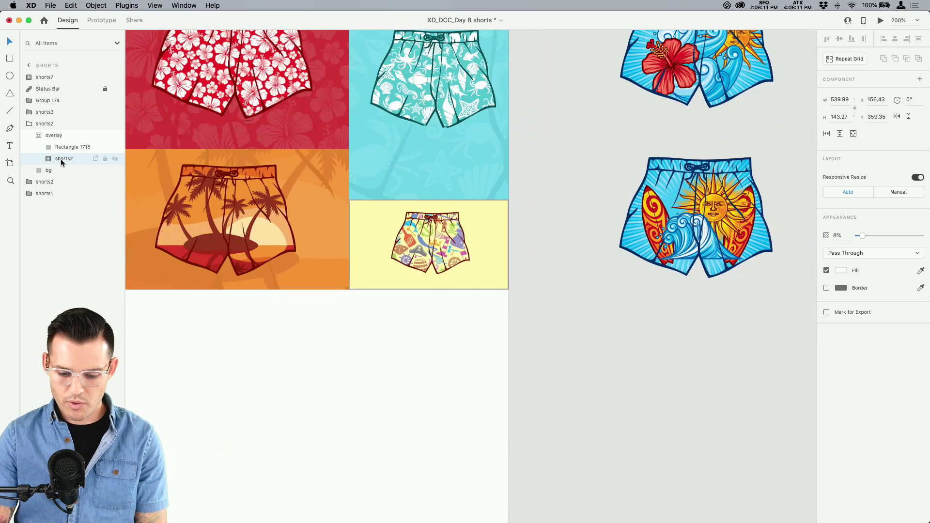
left_click(429, 236)
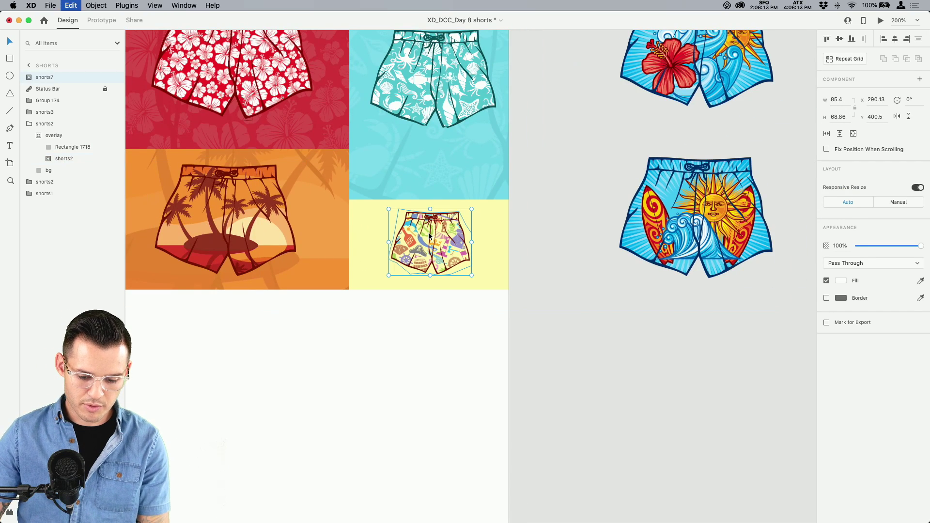
left_click(373, 234)
left_click(63, 159)
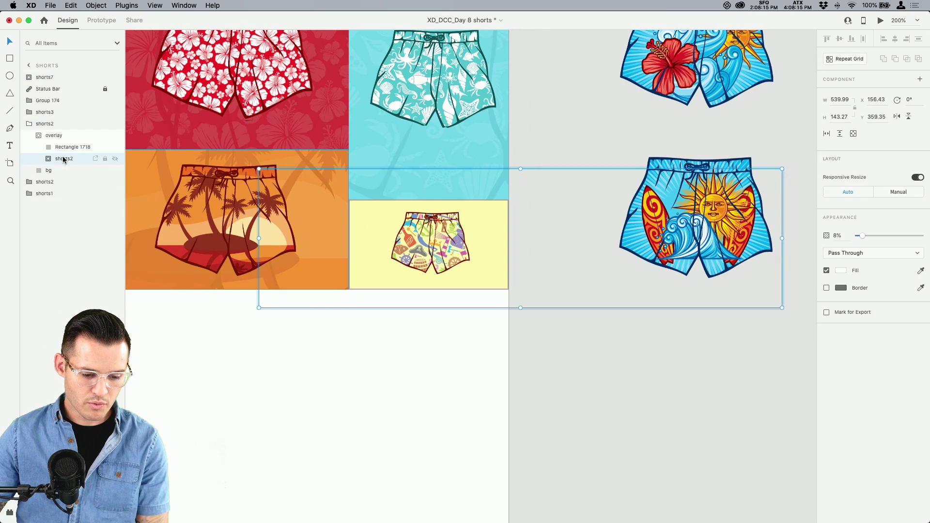
key("super+plus")
key("super+v")
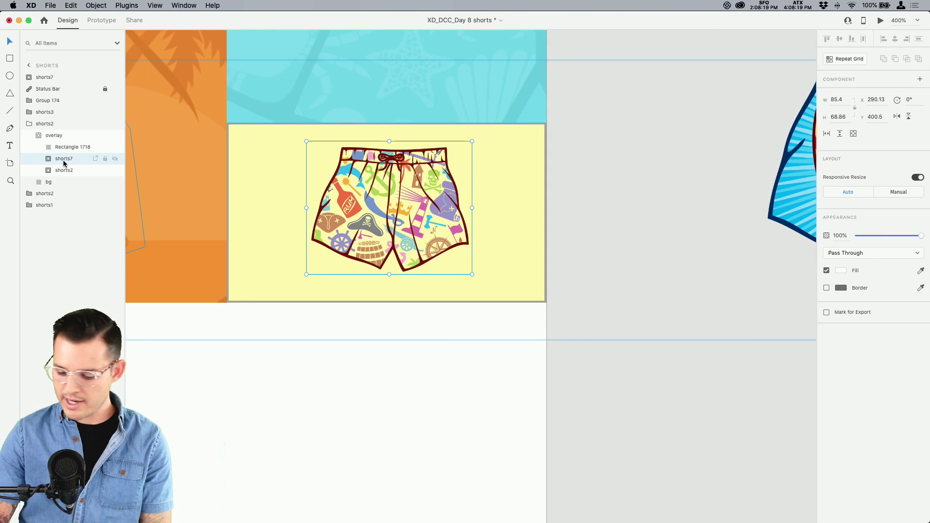
Enlarge the pasted shorts7 to about 267 × 215 across the yellow tile and delete the old shorts2 pattern from its overlay
key("super+minus")
key("super+minus")
left_click_drag(471, 242, 514, 196)
left_click(74, 170)
key("Delete")
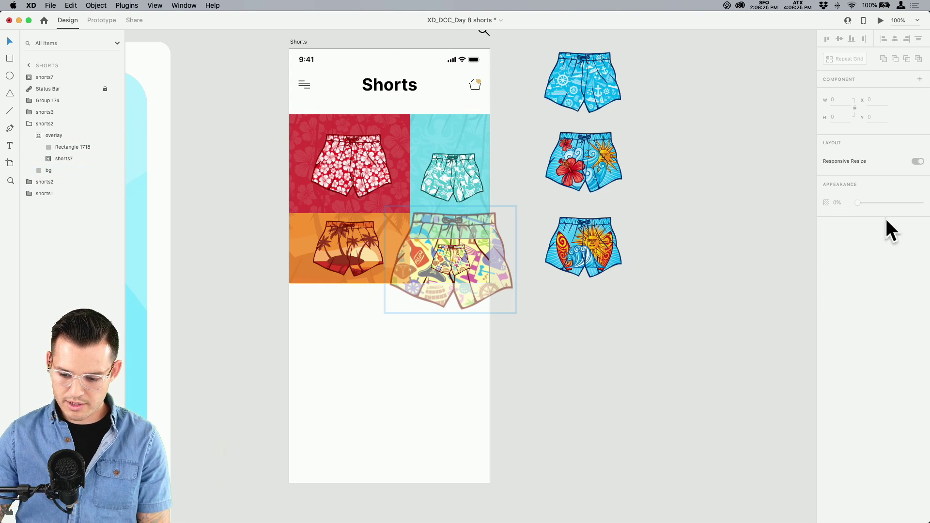
Lower the opacity of the enlarged shorts7 in the yellow tile's overlay until it forms a faint background pattern
left_click(66, 160)
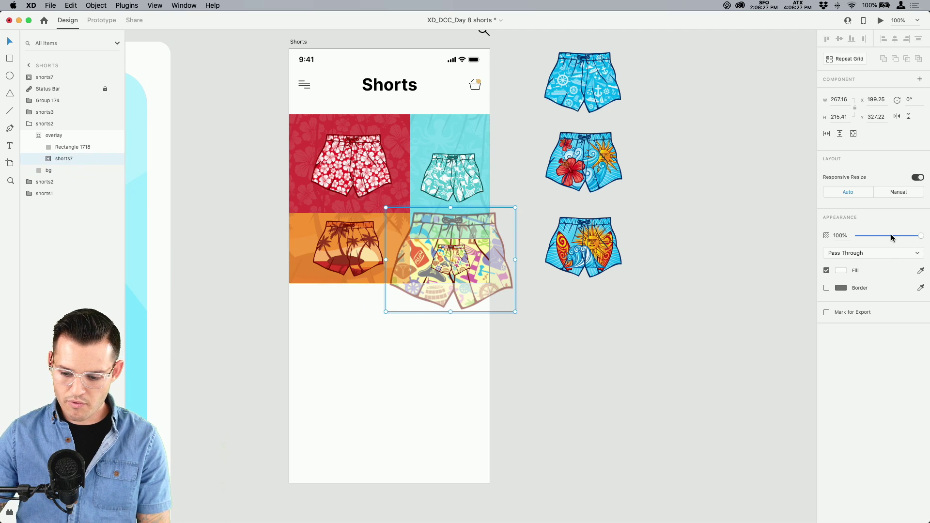
left_click_drag(891, 235, 873, 235)
left_click(630, 276)
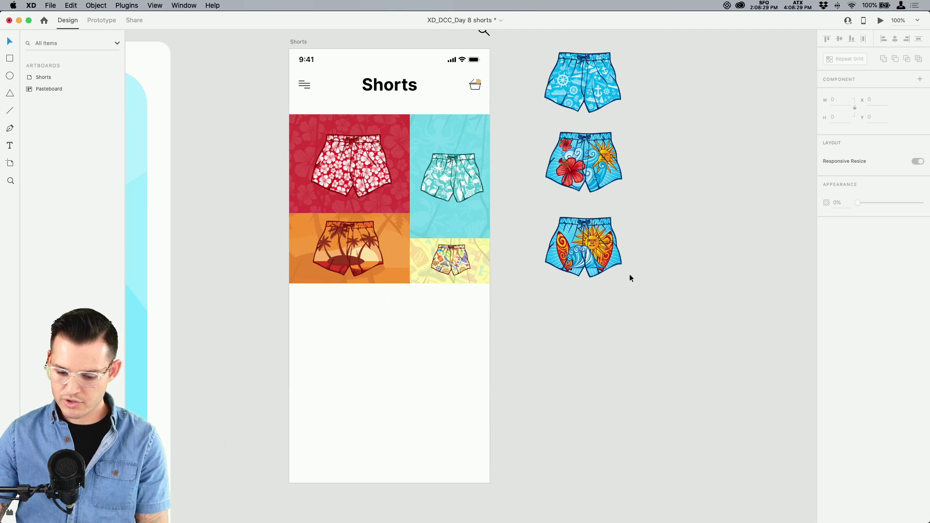
key("super+equal")
key("super+equal")
double_click(508, 201)
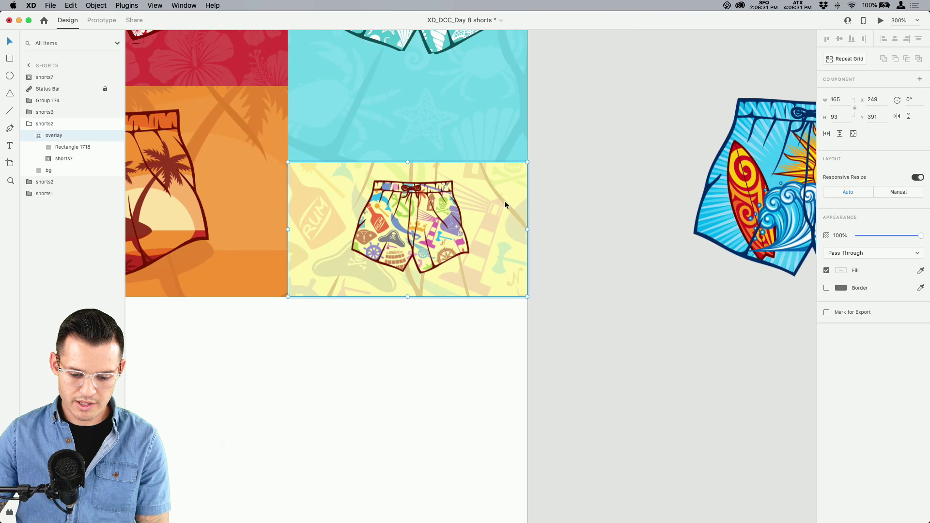
double_click(504, 201)
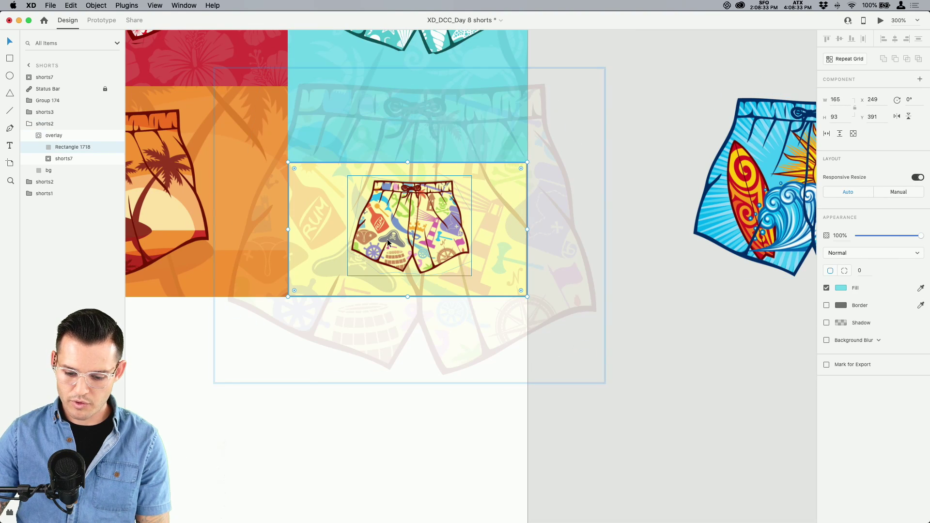
left_click(571, 218)
left_click_drag(860, 232, 862, 237)
left_click(653, 333)
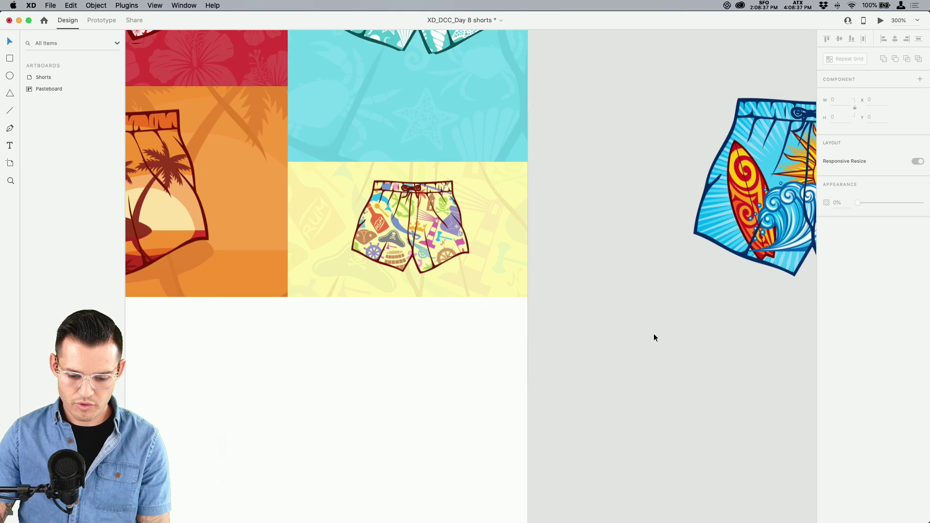
Duplicate the four product tiles as a set directly below the originals, starting at Y 484
scroll(673, 275, "up", 3)
scroll(673, 274, "left", 3)
scroll(676, 280, "down", 5)
scroll(702, 280, "up", 3)
scroll(702, 280, "left", 2)
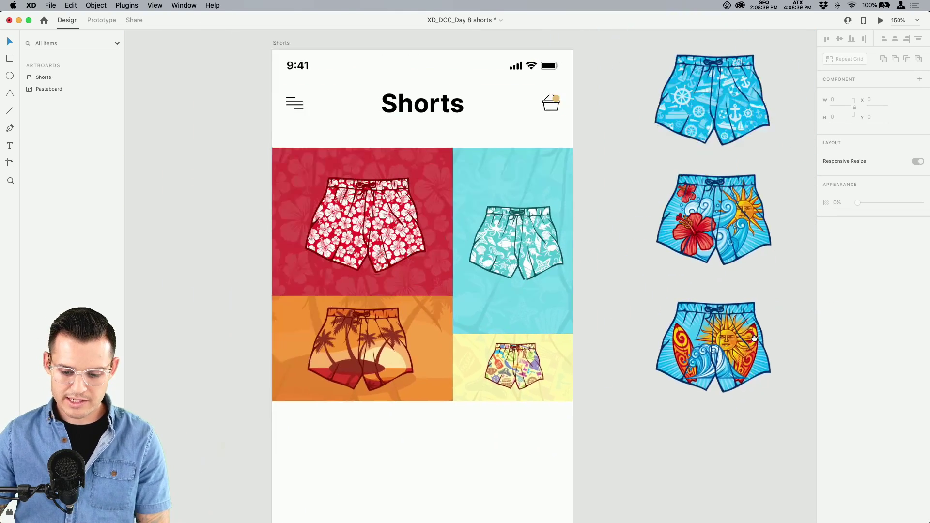
key("super+minus")
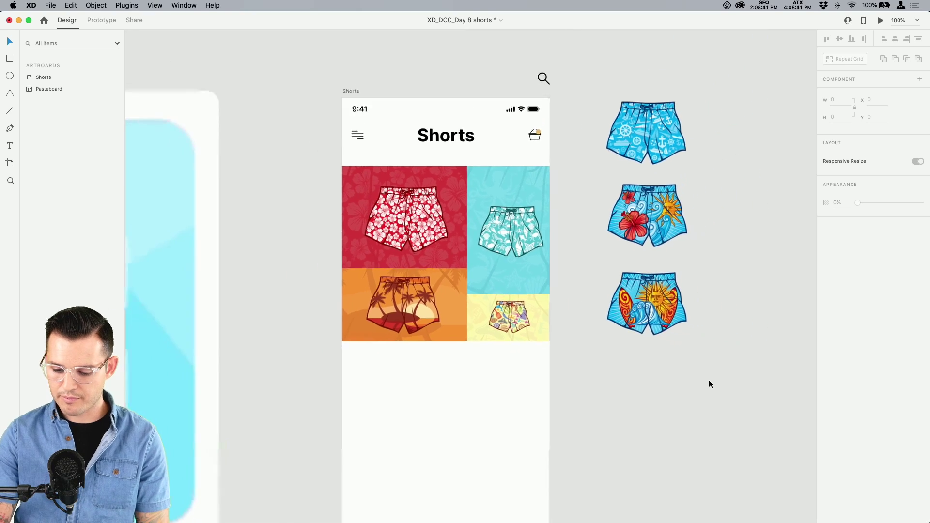
left_click_drag(346, 361, 506, 116)
left_click_drag(460, 141, 477, 312)
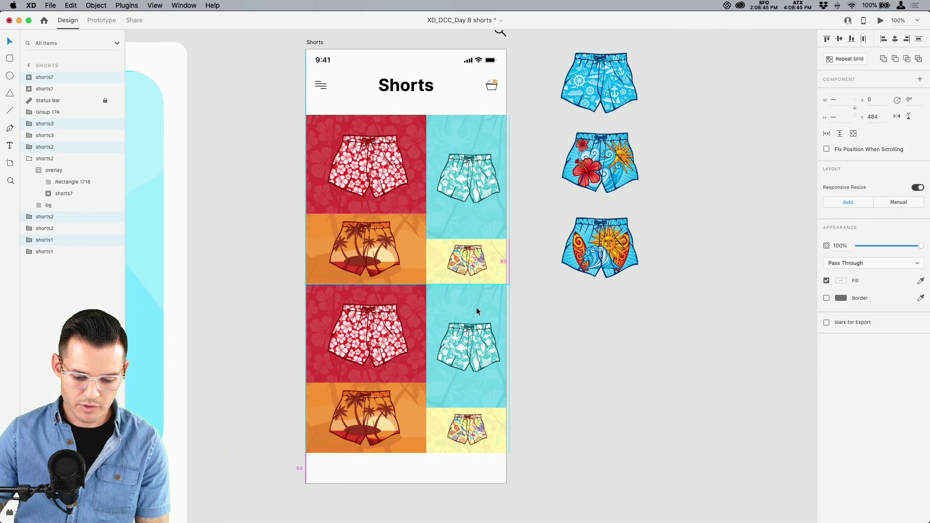
Delete the duplicated lower set of tiles and the three unused blue shorts beside the artboard
left_click_drag(651, 329, 579, 88)
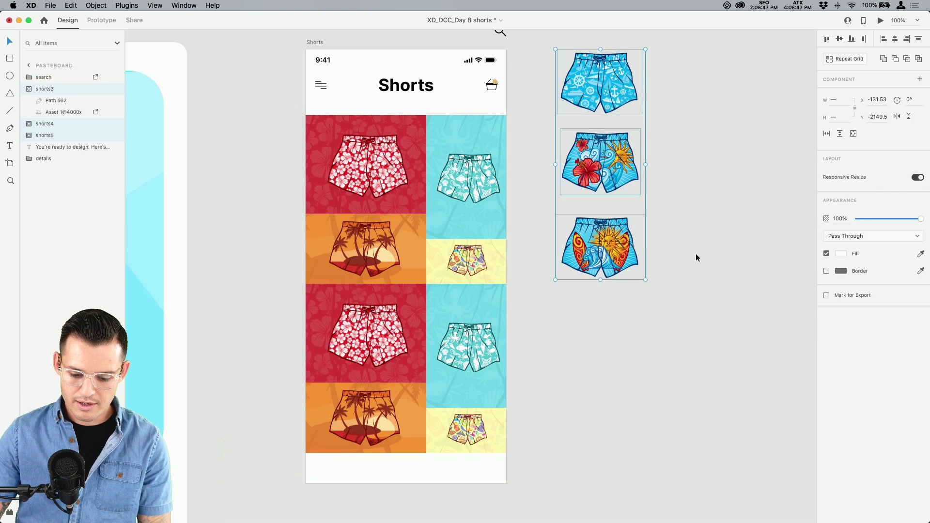
left_click(695, 253)
left_click_drag(547, 339, 315, 441)
key("Delete")
left_click_drag(578, 363, 578, 361)
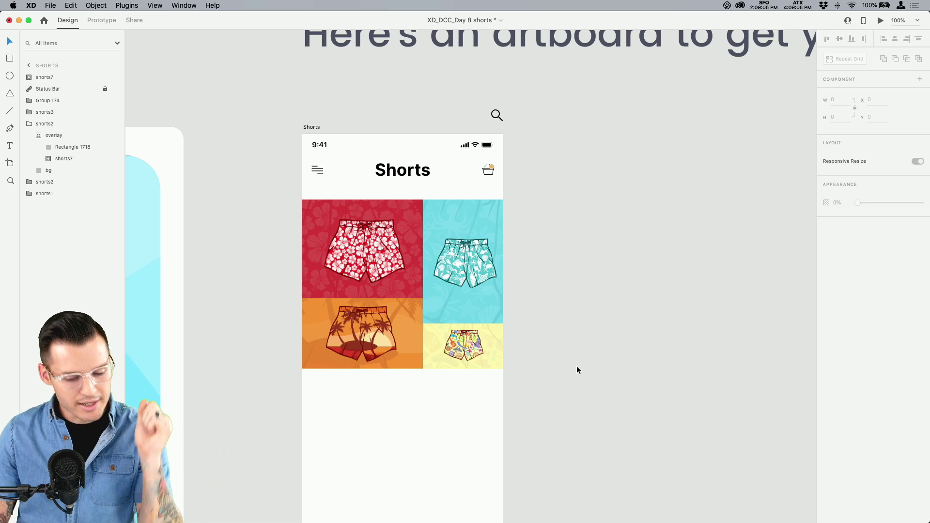
left_click(555, 331)
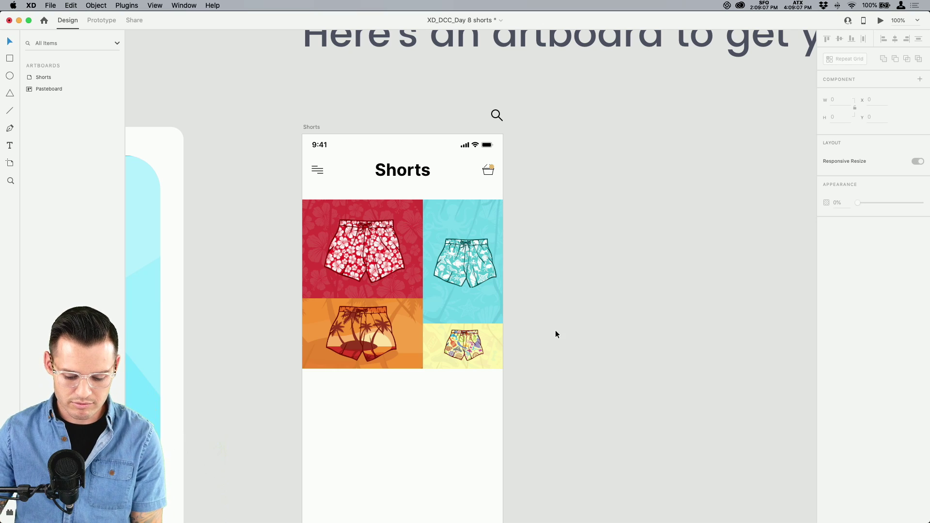
Rename the header group holding the menu icon, title and basket to "controls" and collapse the yellow tile's layer group
key("super+plus")
left_click_drag(570, 357, 607, 348)
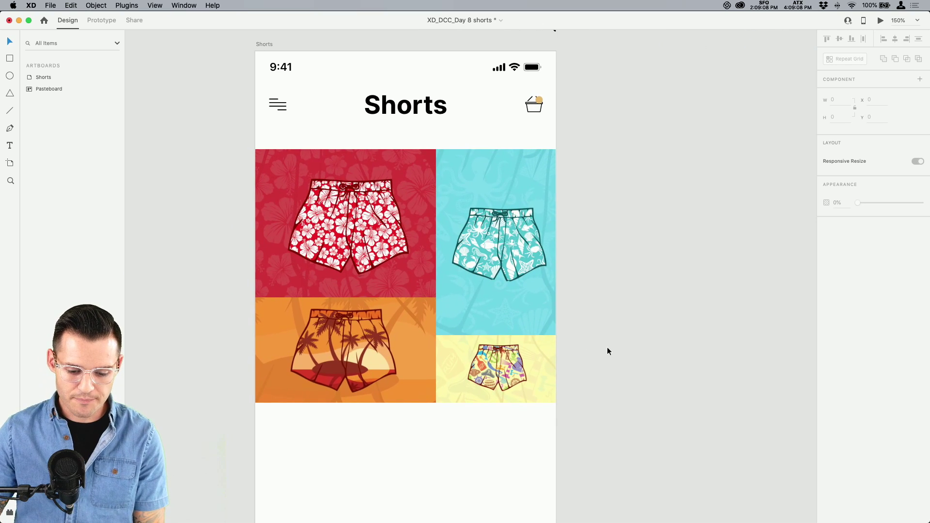
left_click(405, 109)
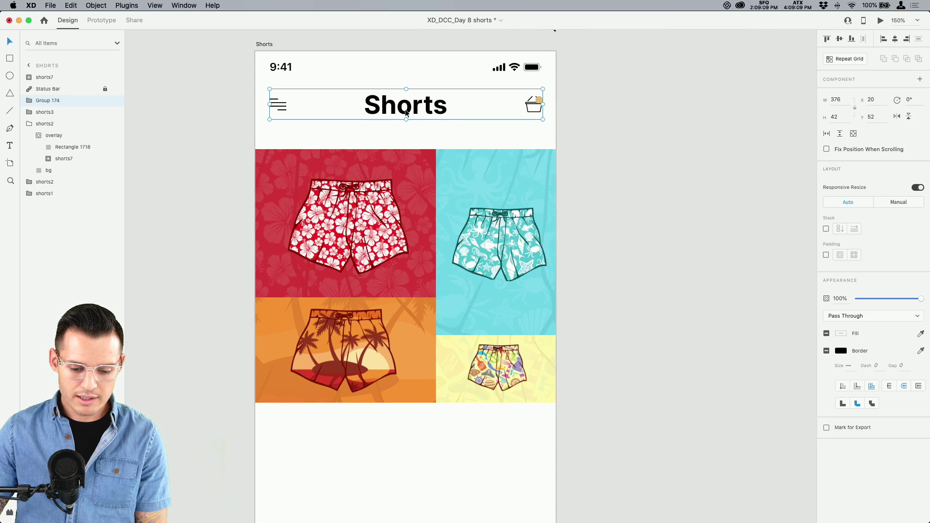
double_click(51, 101)
type("controls")
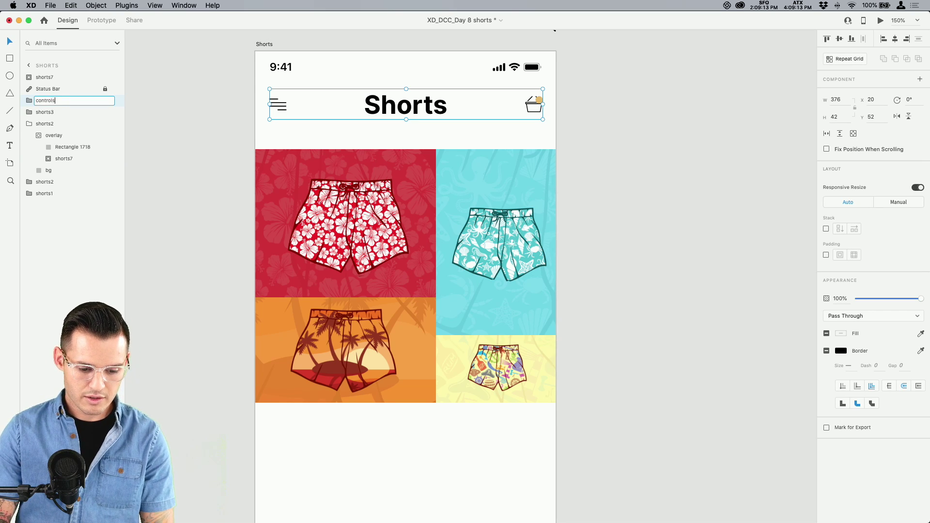
key("Return")
left_click(29, 123)
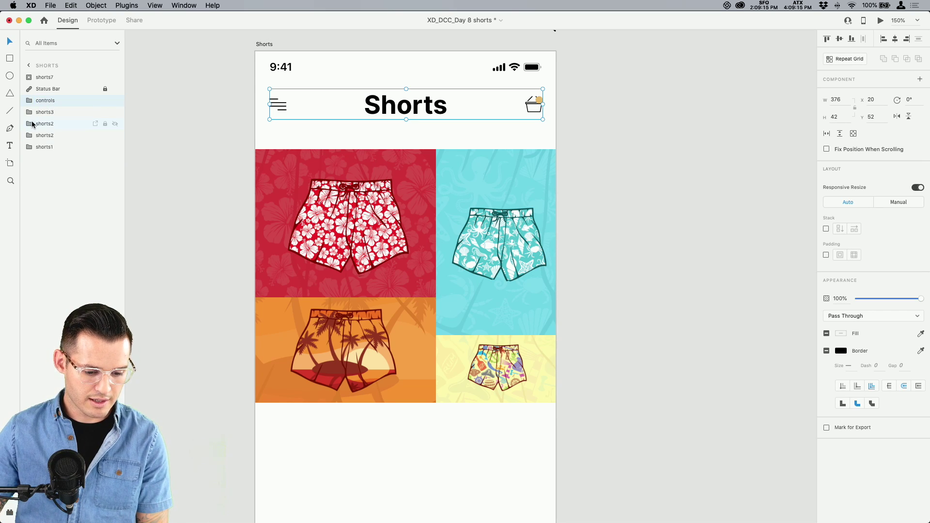
left_click(53, 111)
left_click(189, 175)
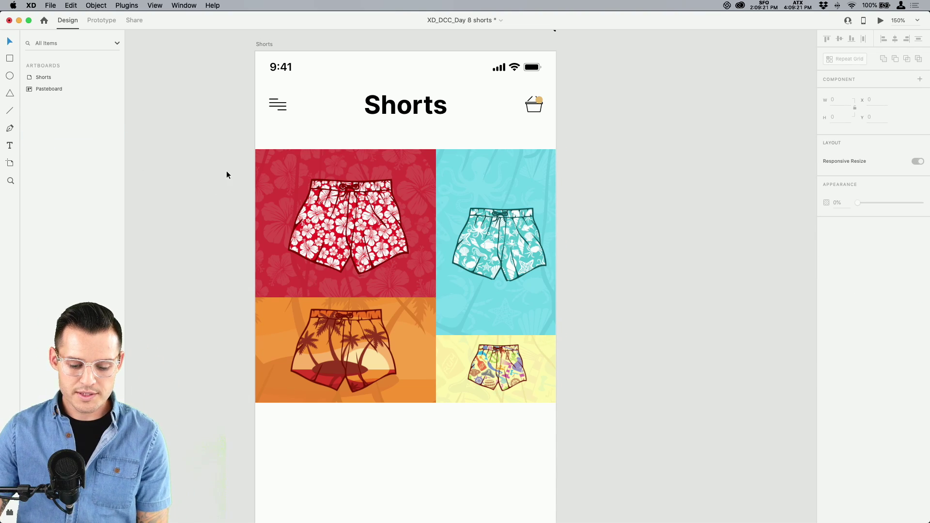
Try deleting the menu icon from the controls group, and undo the deletion
double_click(279, 105)
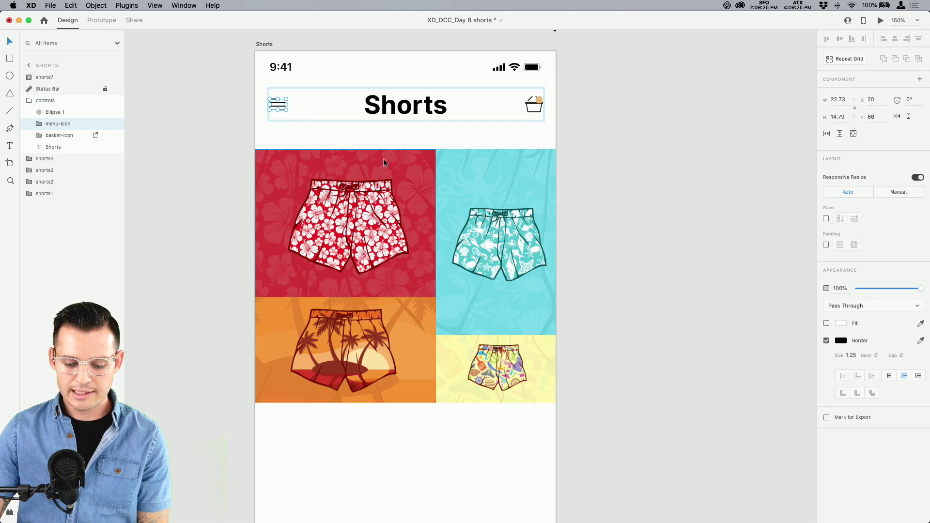
key("Delete")
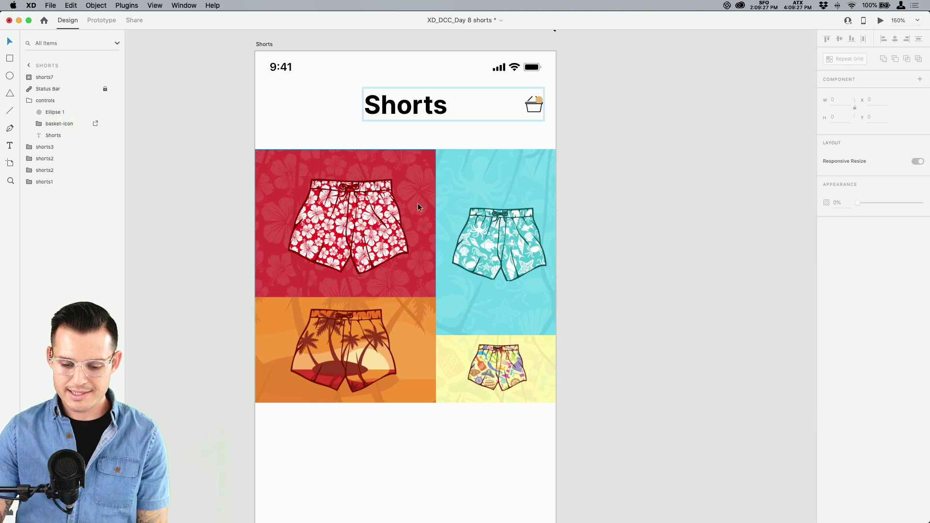
key("super+plus")
key("super+plus")
left_click_drag(242, 121, 451, 386)
key("super+z")
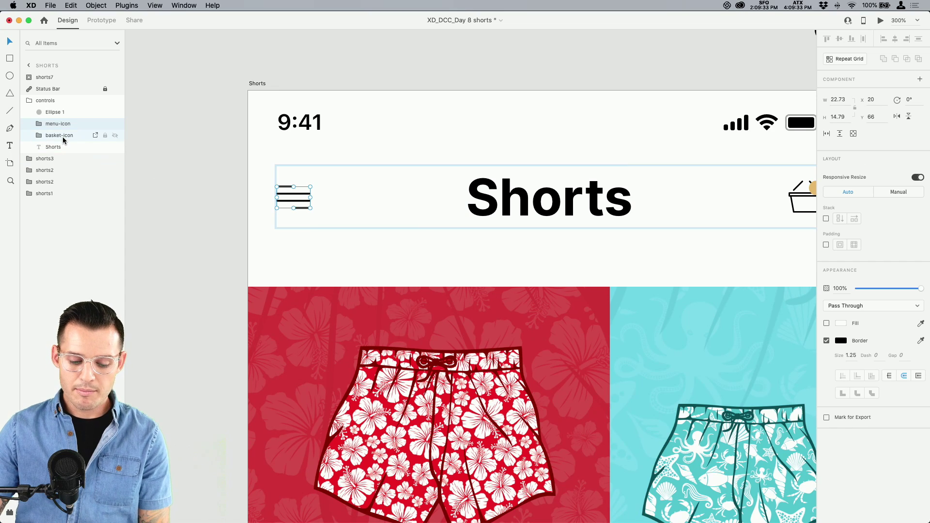
Draw a rectangle about 11 × 12 over the menu icon's short top line, at X 20, Y 55
key("super+plus")
key("super+plus")
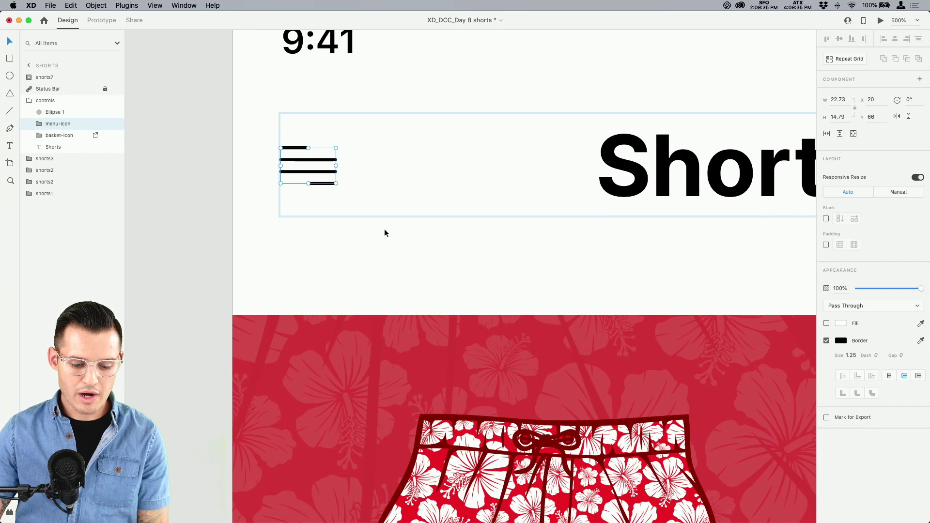
left_click(385, 229)
double_click(314, 159)
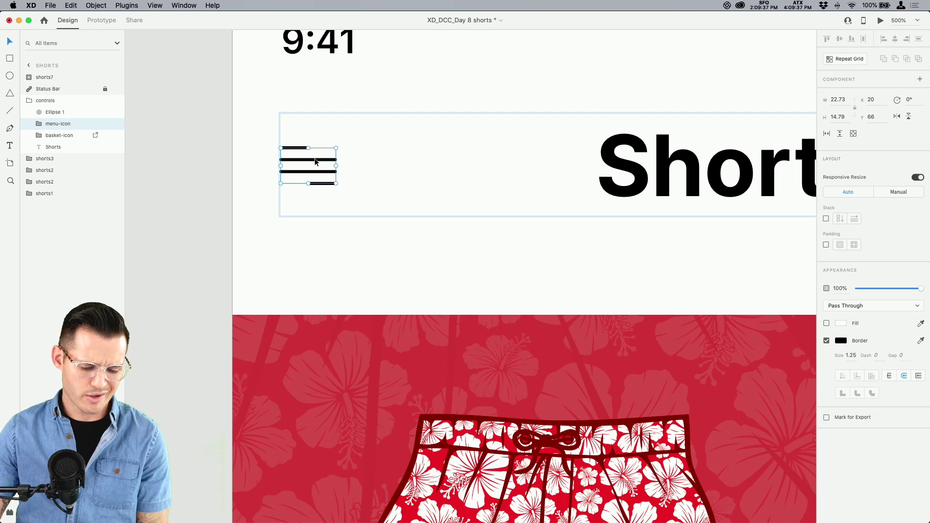
left_click(306, 247)
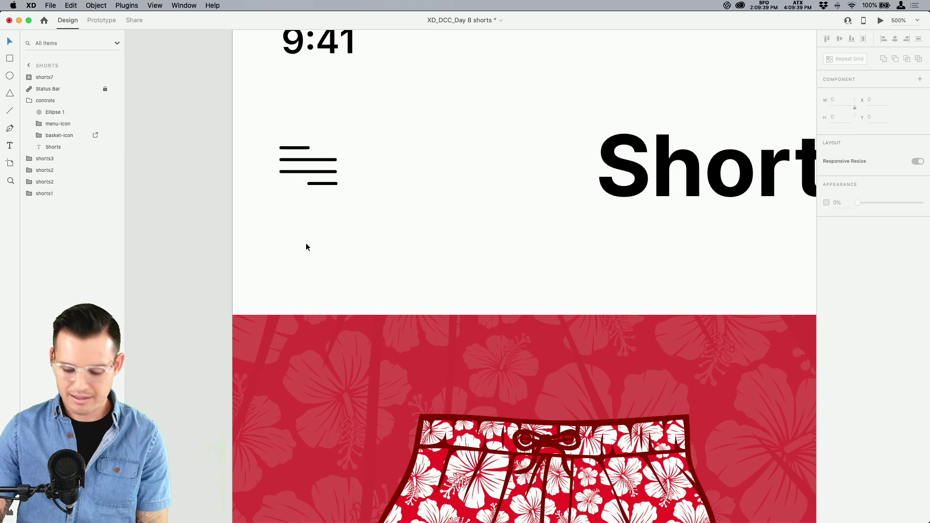
key("r")
left_click_drag(280, 122, 309, 151)
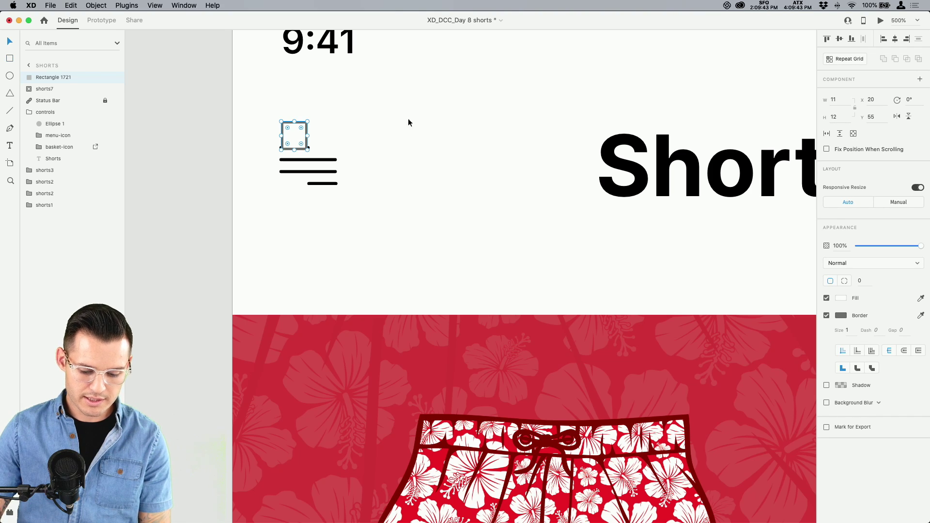
Set the new rectangle's border to the black sampled from the Shorts title and save that colour as a swatch
left_click(840, 316)
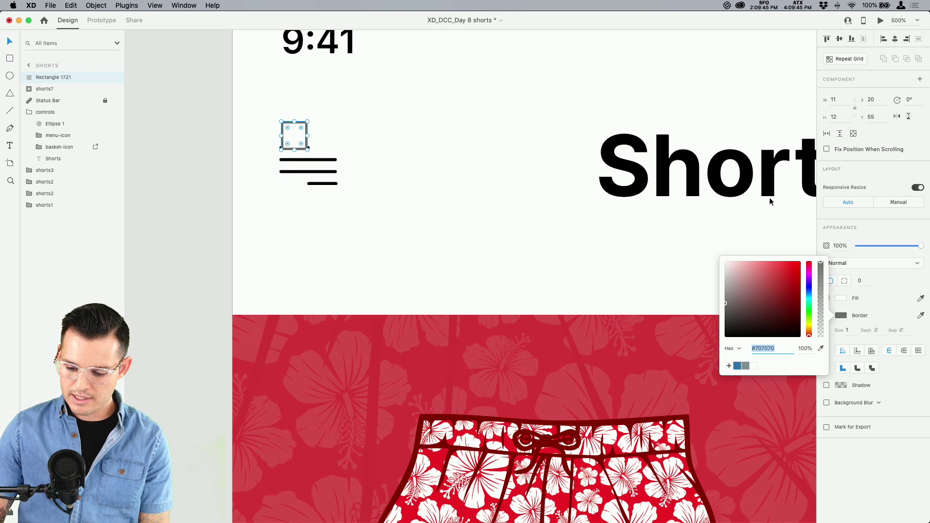
left_click(820, 348)
left_click(688, 170)
left_click(730, 367)
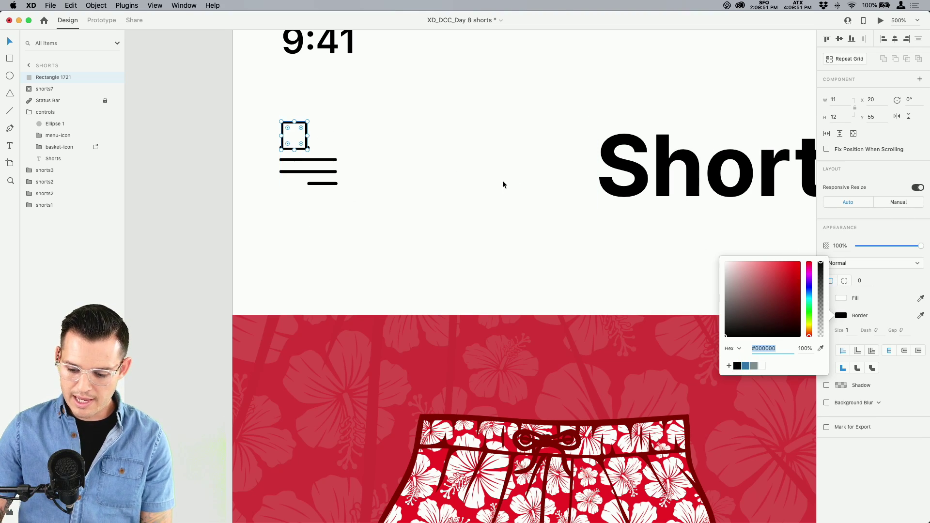
Move the rectangle down to Y 65 and duplicate it alongside at X 33
left_click_drag(298, 138, 298, 162)
left_click(300, 138, "shift")
left_click(327, 156)
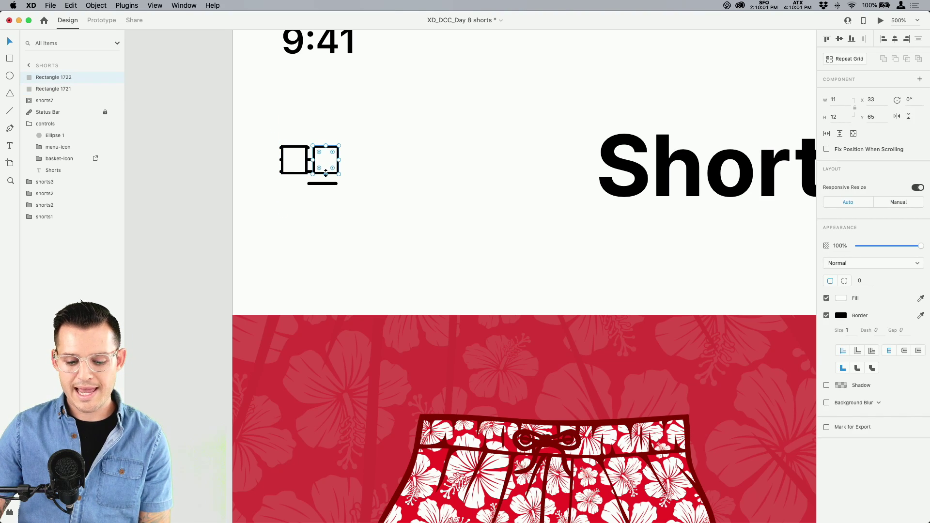
Rearrange the icon as two stacked rectangles, widening the upper one to 23 and placing a matching copy beneath it
left_click_drag(327, 166, 326, 207)
left_click(300, 166)
left_click_drag(307, 159, 337, 159)
left_click_drag(324, 201, 308, 214)
left_click(316, 168, "shift")
key("super+z")
left_click(377, 161)
left_click(316, 161)
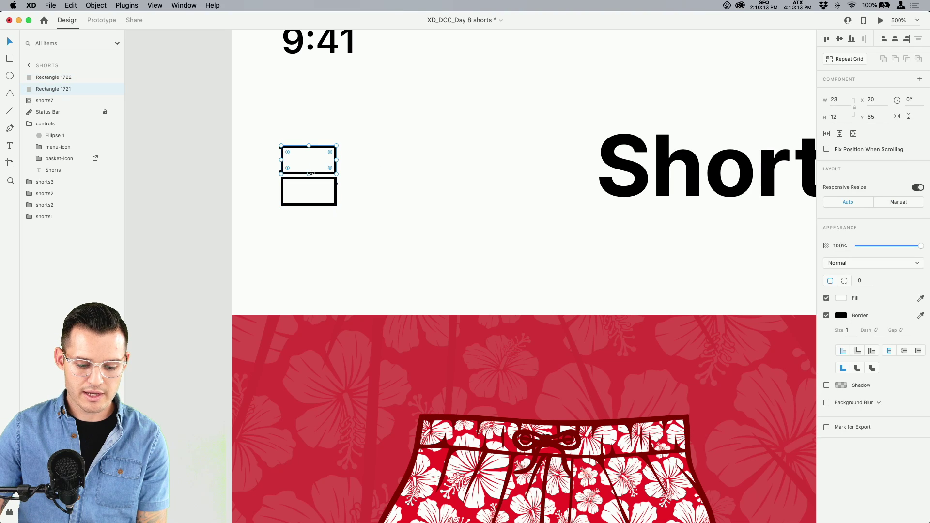
Build a stack of three 23 × 8 rectangles with gaps of 2, the lowest at Y 85
left_click_drag(310, 174, 314, 206)
left_click(308, 196)
key("Delete")
left_click(316, 157)
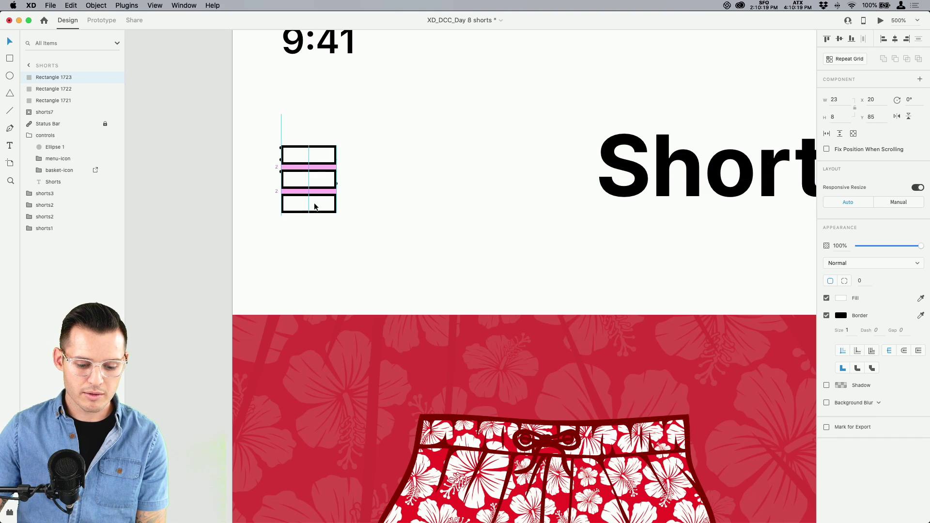
key("Delete")
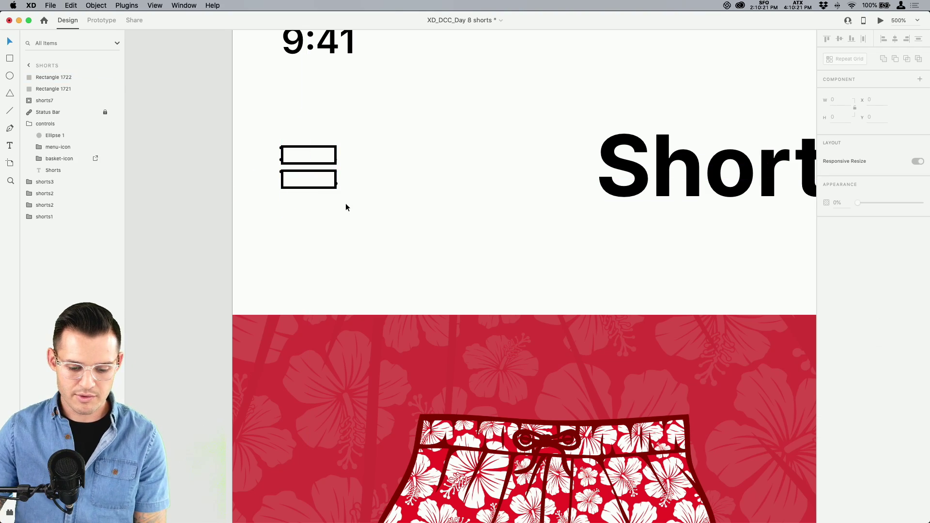
key("super+z")
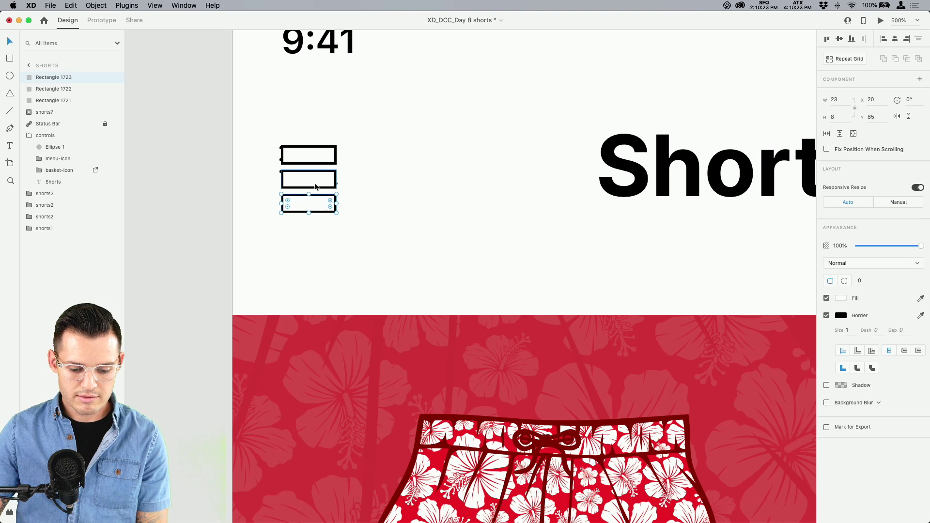
Set the height of all three stacked rectangles to 6
left_click(315, 183, "shift")
left_click(309, 155, "shift")
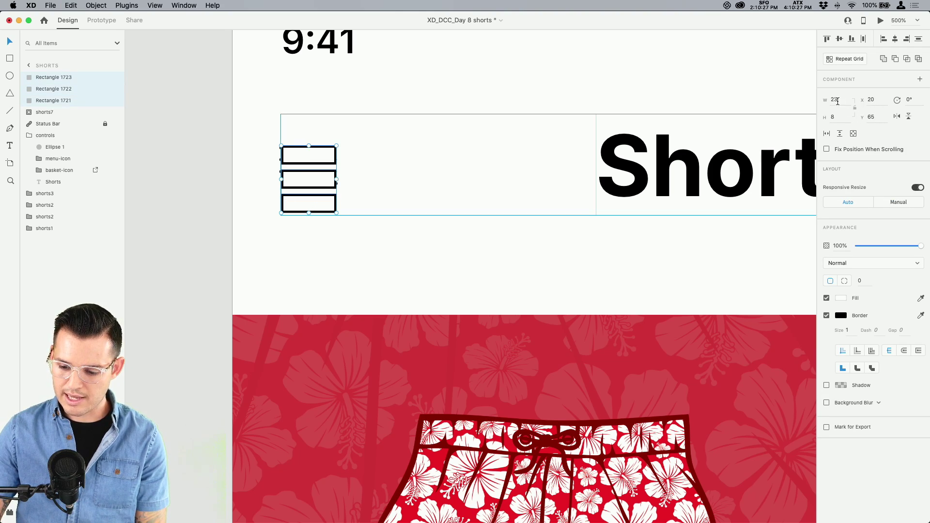
key("Down")
key("Down")
key("Down")
key("Up")
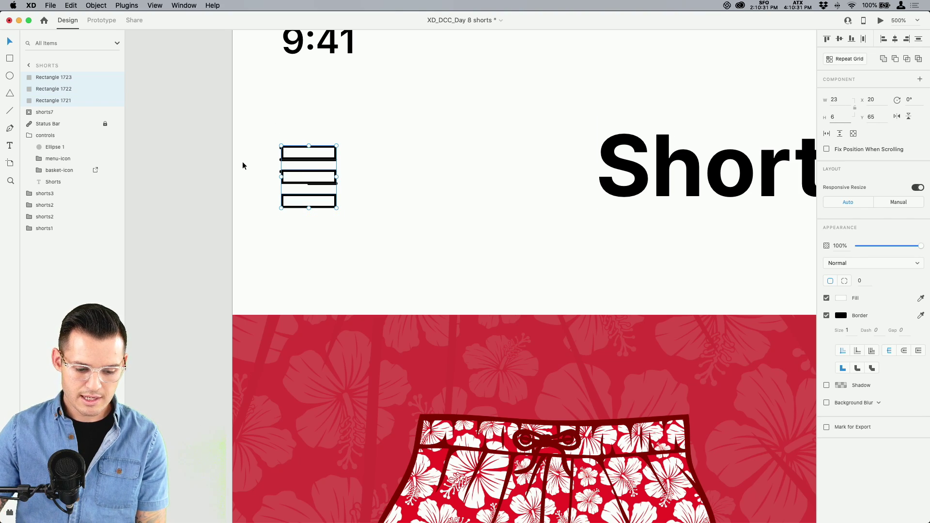
Group the three rectangles inside the controls group and delete the old menu-icon
key("super+g")
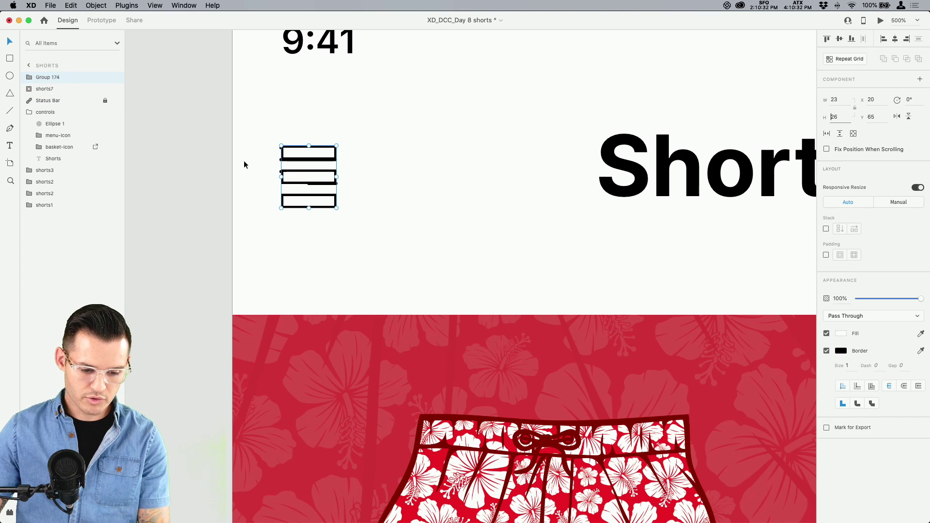
key("Delete")
double_click(314, 158)
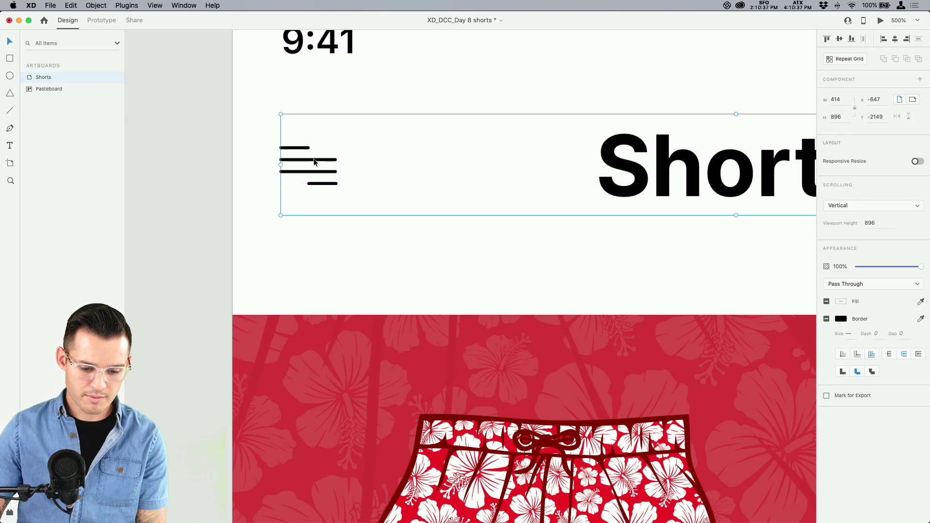
key("super+v")
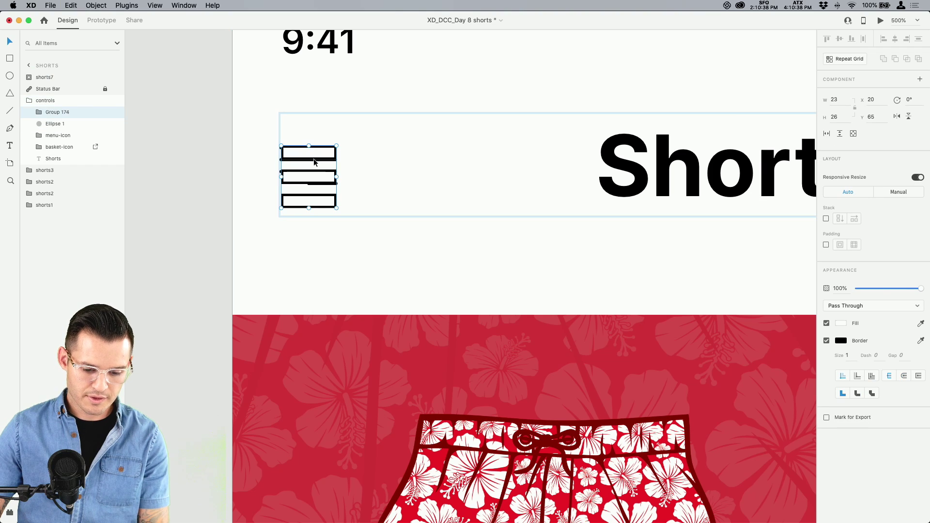
left_click(62, 137)
key("Delete")
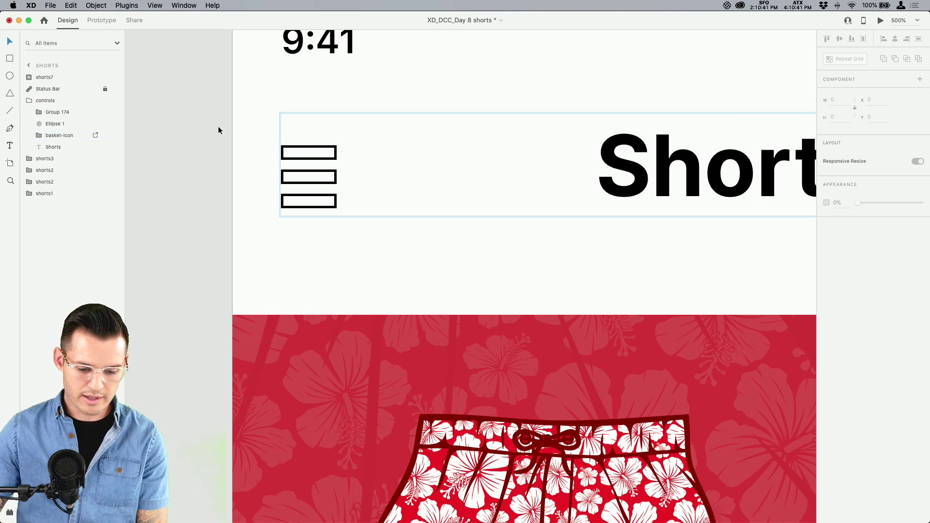
Tighten the gaps between the three stacked rectangles to make their group 22 high
key("super+plus")
left_click_drag(222, 124, 344, 201)
double_click(350, 183)
Rename the three icon rectangles 1, 2 and 3 from top to bottom
left_click(69, 147)
double_click(68, 145)
type("1")
double_click(68, 135)
type("2")
double_click(72, 124)
type("3")
left_click(409, 124)
left_click(329, 152)
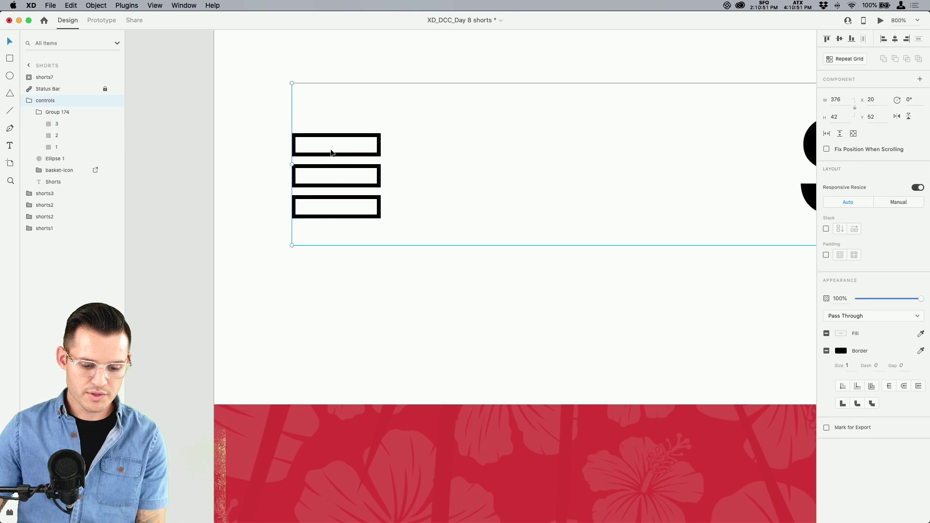
Rename the group holding the three rectangles to "icon-l"
left_click(38, 112)
double_click(56, 112)
key("BackSpace")
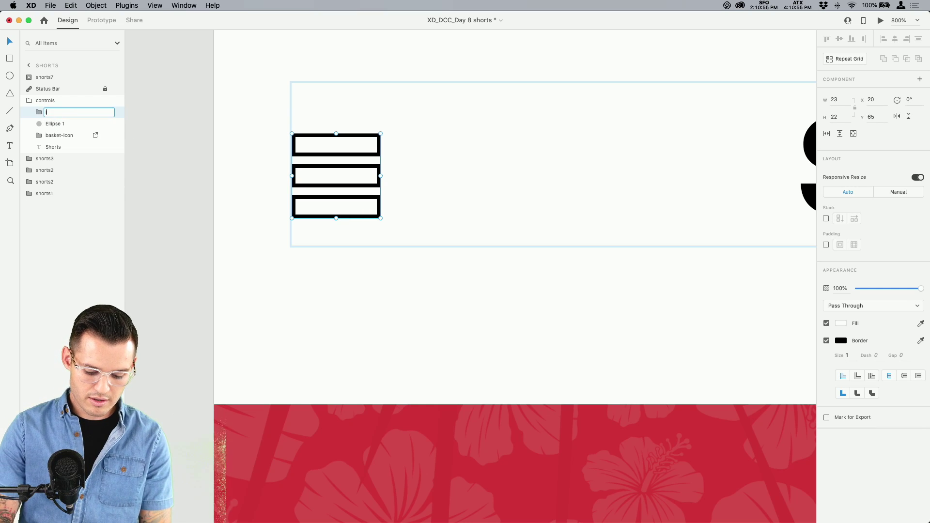
type("icon-=")
key("BackSpace")
type("l")
key("Return")
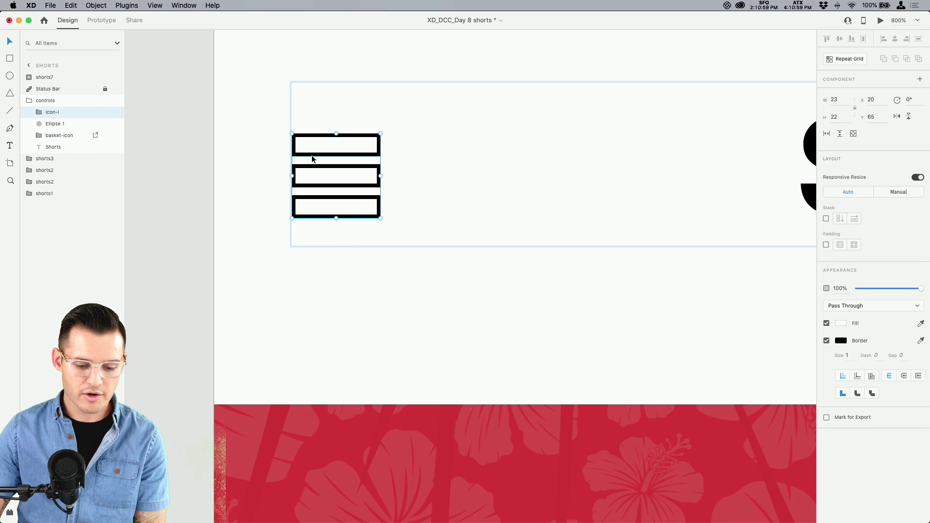
Turn the icon-l group into a component and add a new state named "masonry"
key("super+k")
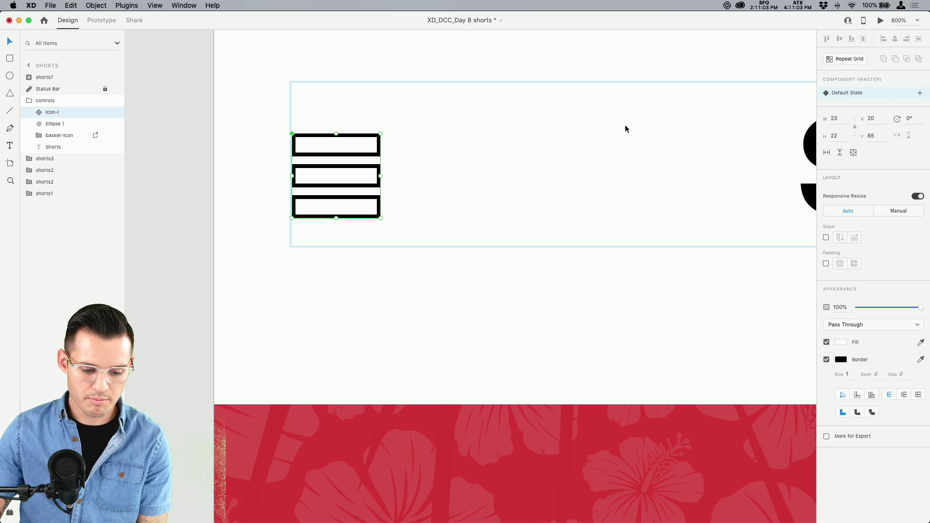
left_click(917, 93)
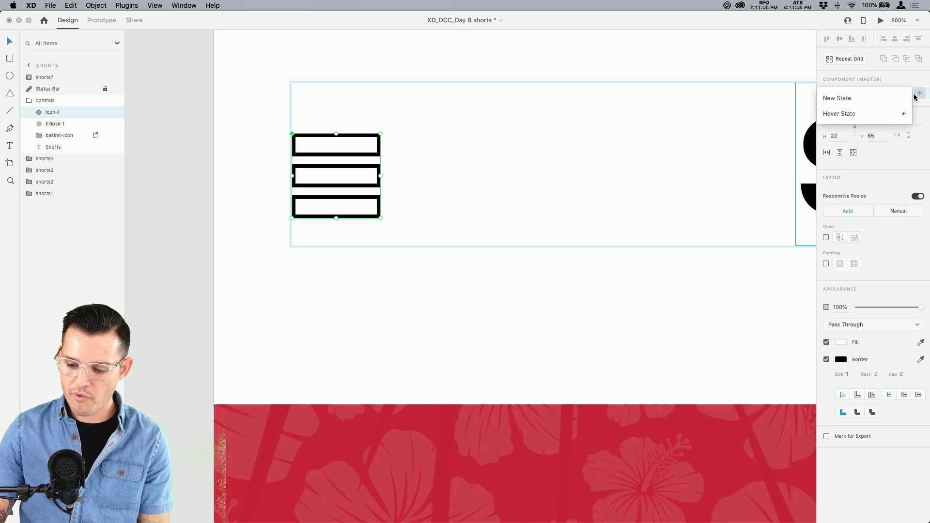
left_click(861, 99)
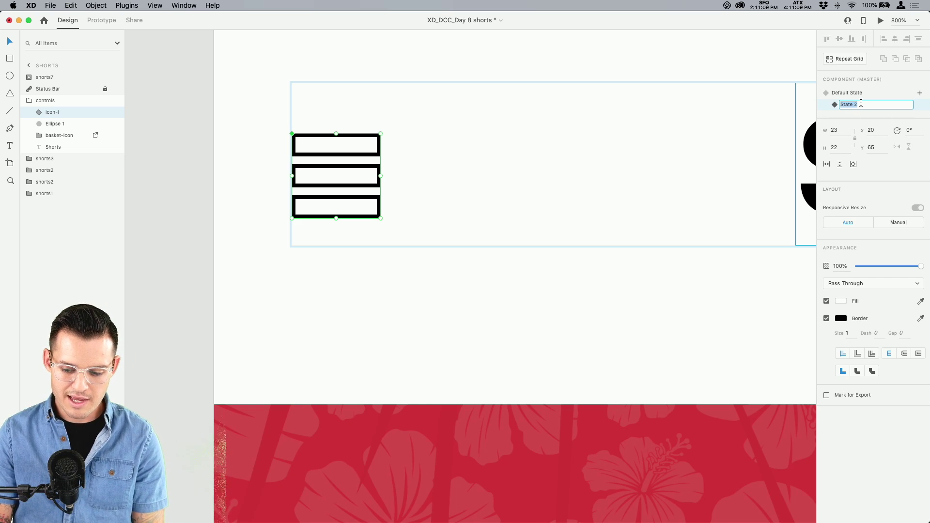
type("masonry")
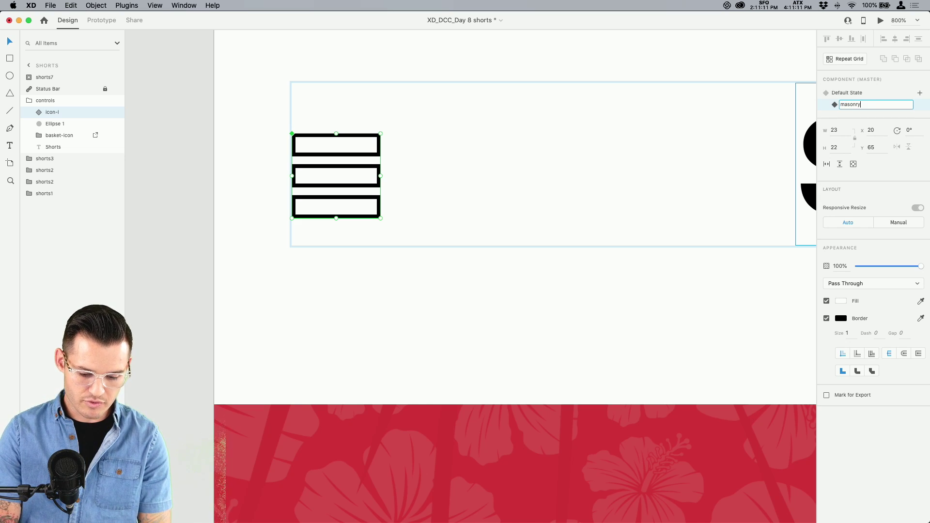
key("Return")
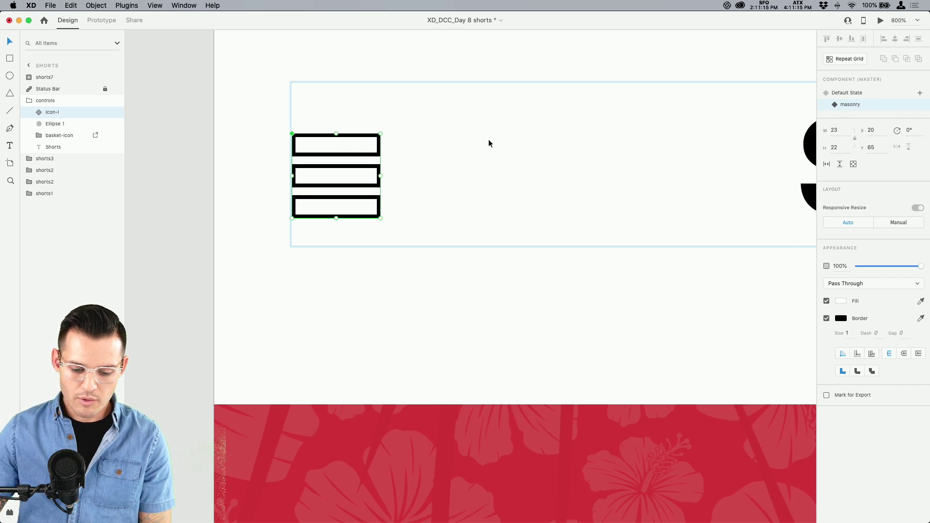
In the masonry state, shorten the icon's top rectangle from its right side to a width of about 10
key("super+plus")
key("super+plus")
left_click_drag(487, 140, 679, 352)
left_click_drag(344, 62, 571, 283)
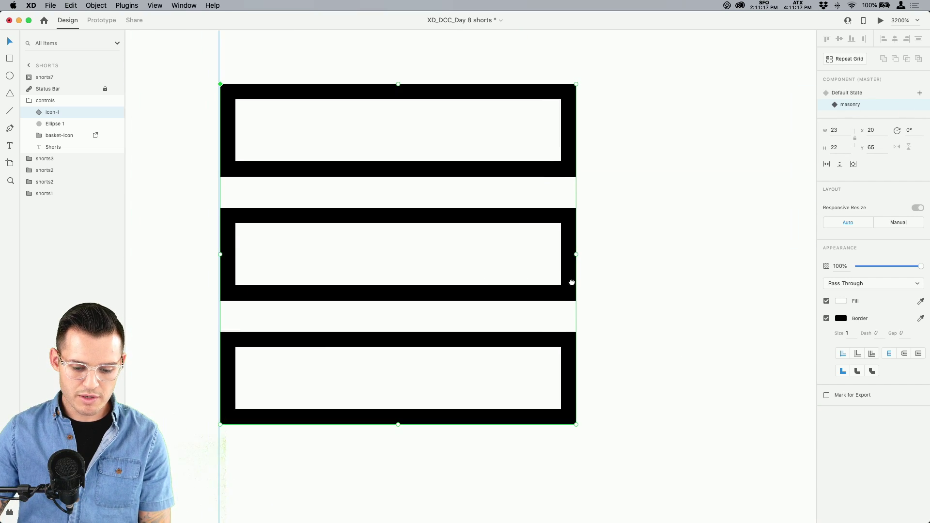
double_click(492, 172)
left_click_drag(574, 131, 374, 133)
Reshape the masonry icon's second rectangle to 12 × 14 at X 31, Y 65, beside the top one
left_click(313, 227)
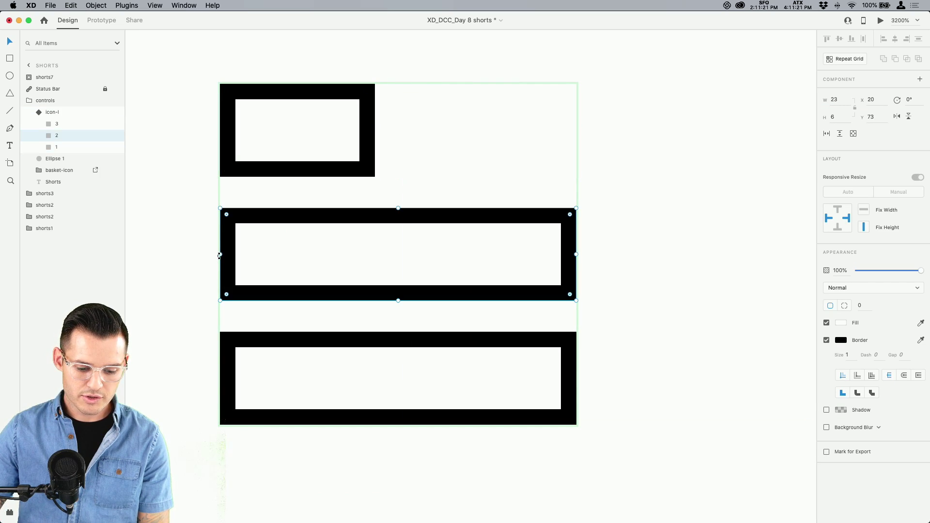
left_click_drag(220, 254, 390, 254)
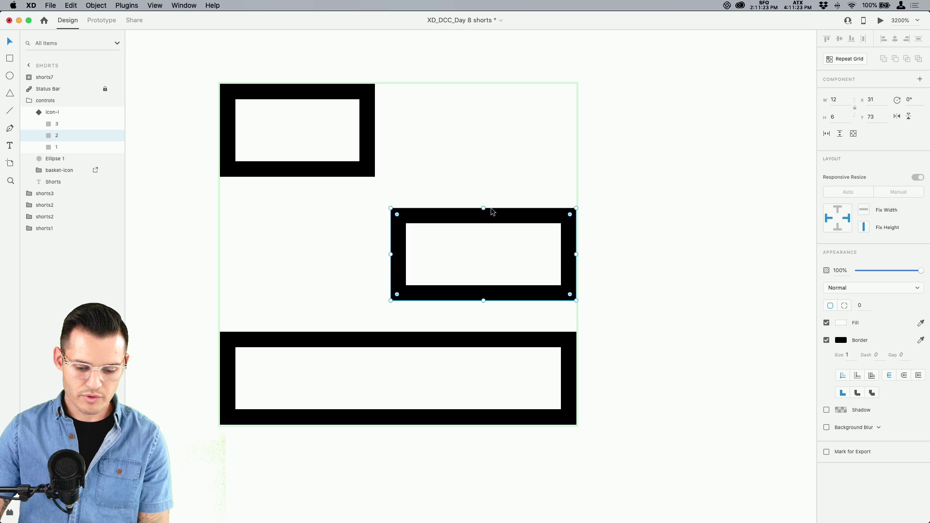
left_click_drag(483, 209, 493, 86)
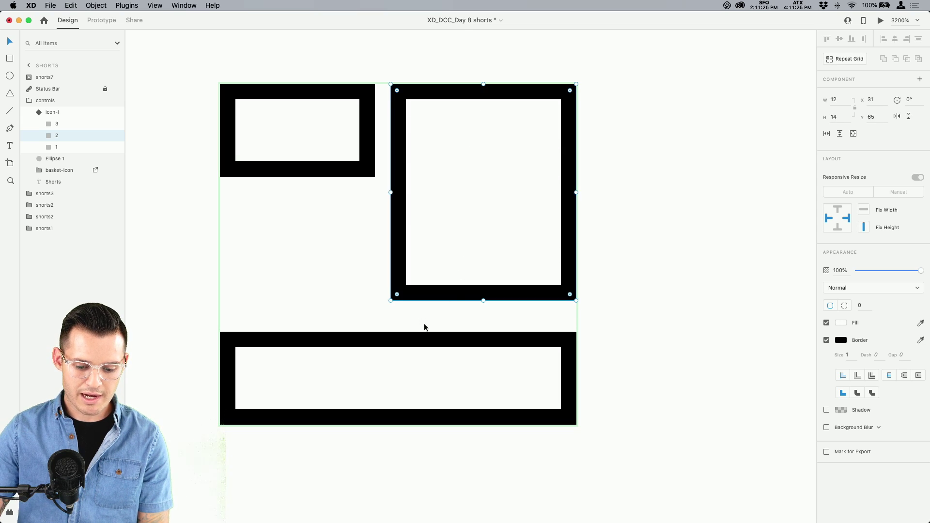
Reshape the masonry icon's third rectangle to 10 × 11 at X 20, Y 72, beneath the first one
left_click(569, 379)
left_click_drag(576, 378, 381, 376)
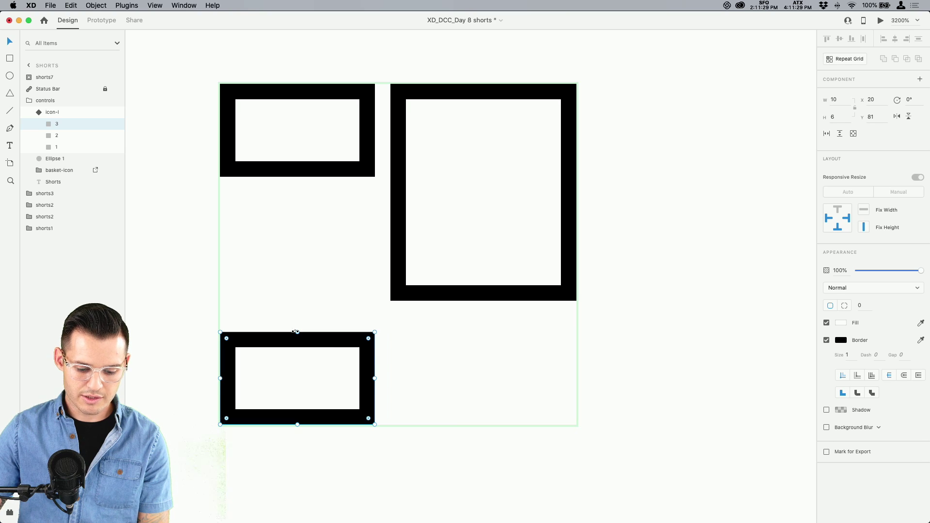
left_click_drag(300, 314, 309, 252)
key("super+minus")
key("super+minus")
key("super+minus")
key("super+minus")
key("super+minus")
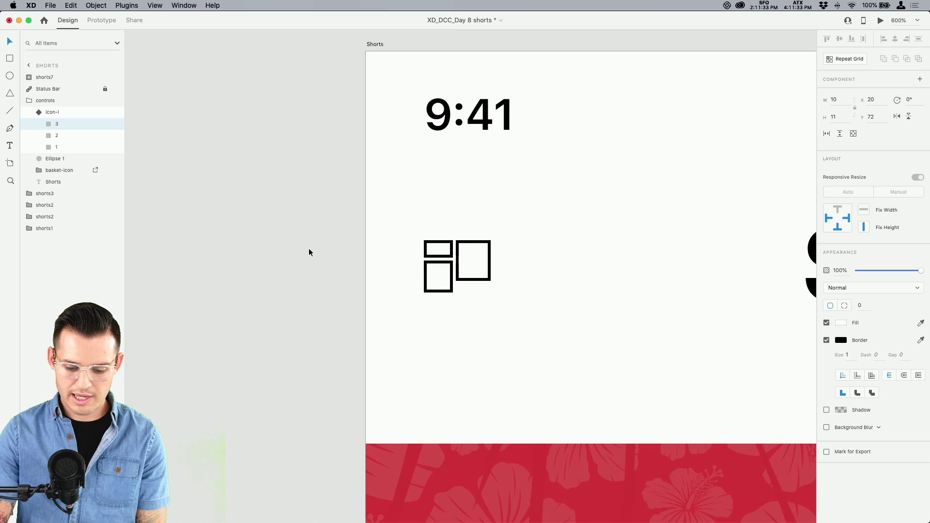
Compare the icon-l component's default and masonry states, leaving it on Default State
left_click(62, 111)
left_click(846, 93)
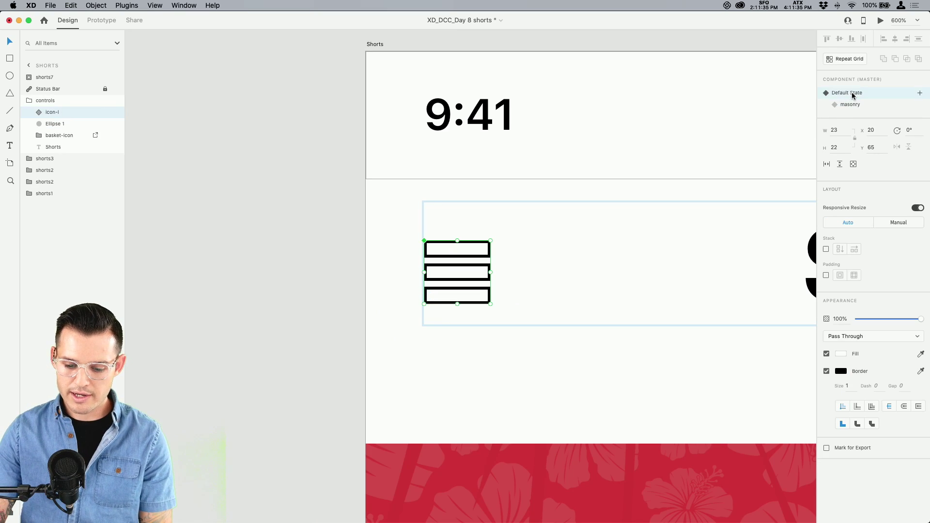
left_click(851, 104)
left_click(855, 93)
left_click(854, 105)
left_click(857, 93)
Deselect the icon component and save the document
key("super+minus")
left_click(195, 246)
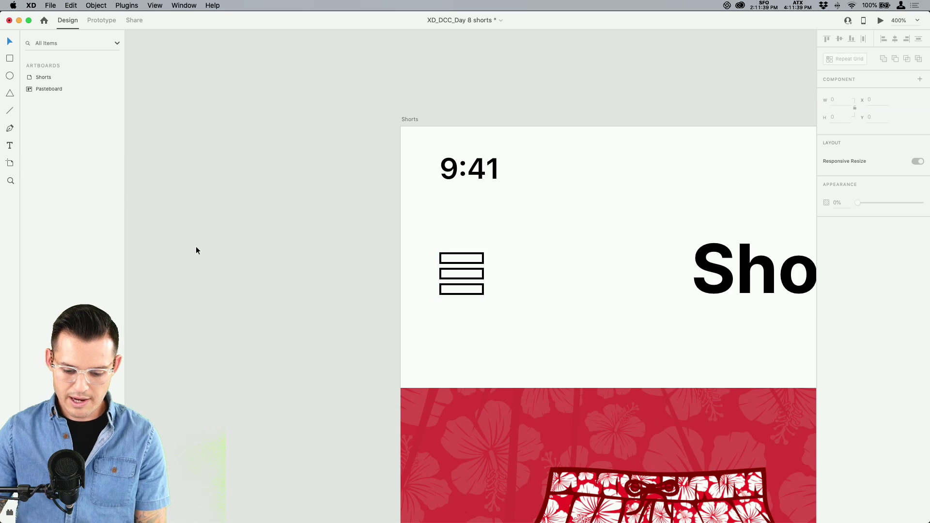
key("super+minus")
left_click_drag(590, 383, 376, 248)
key("super+s")
scroll(706, 204, "down", 2)
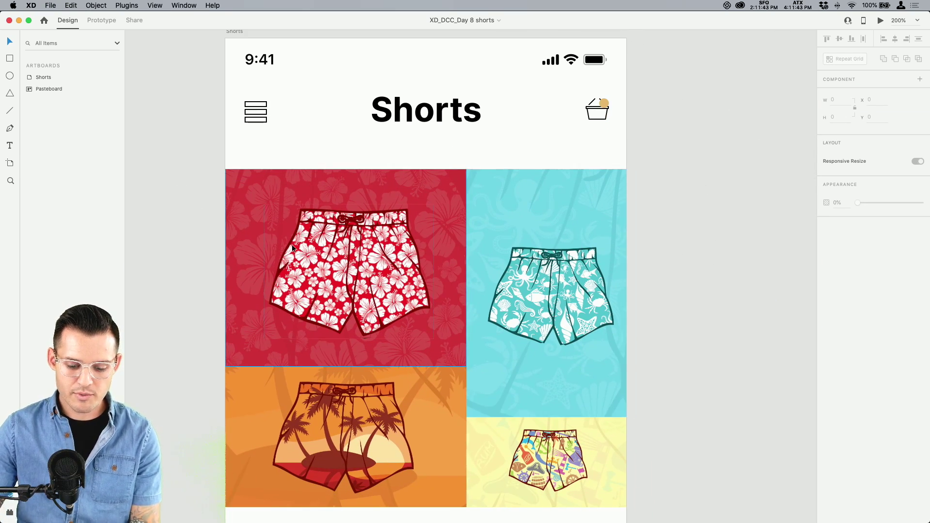
Check how the product tiles are grouped, including whether the yellow tile and its shorts image belong together
left_click(291, 244)
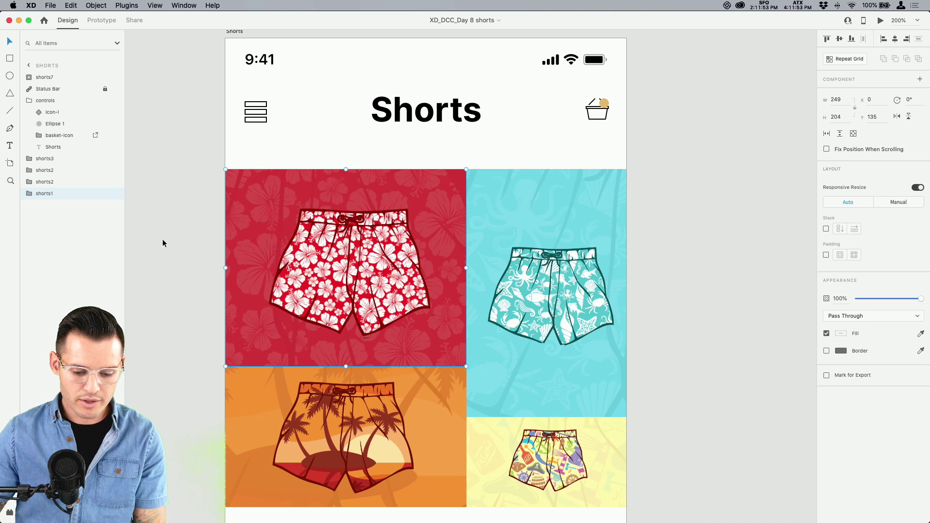
scroll(225, 279, "down", 3)
key("super+minus")
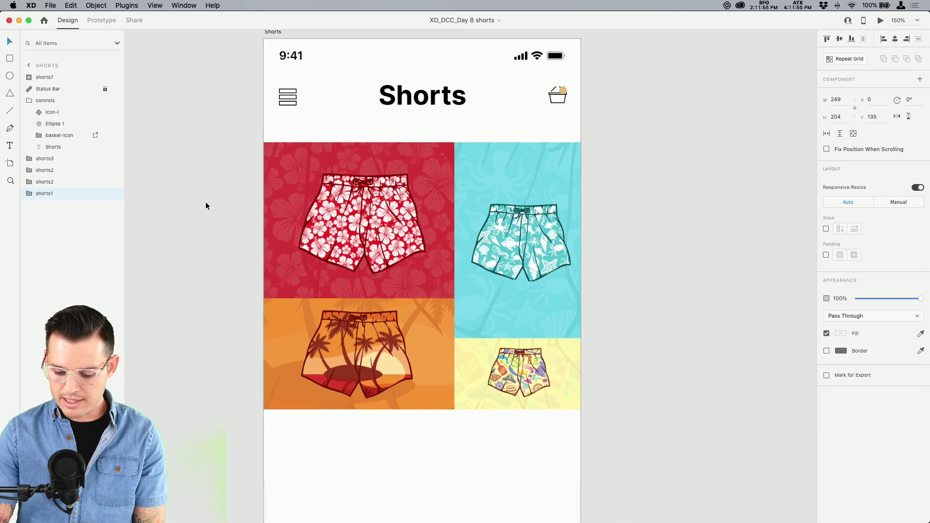
left_click_drag(221, 448, 632, 174)
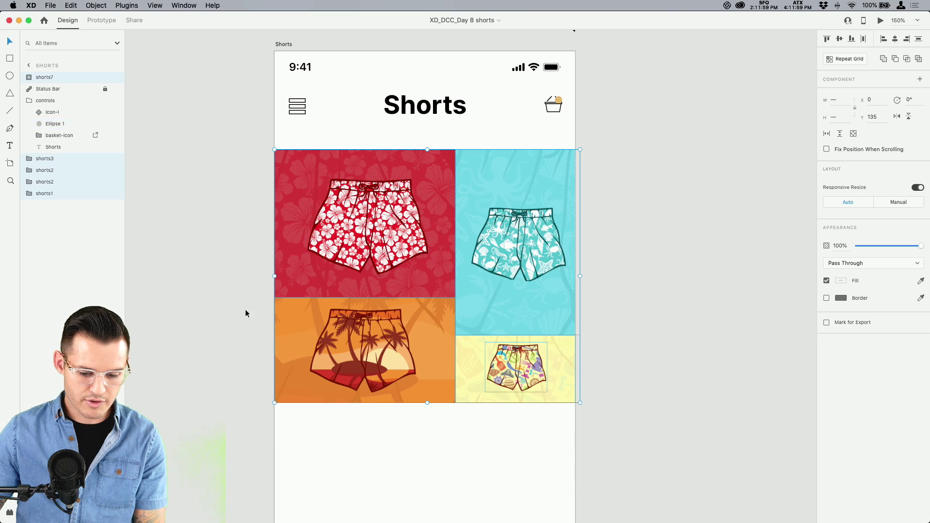
left_click(218, 284)
left_click(536, 379)
left_click(473, 350)
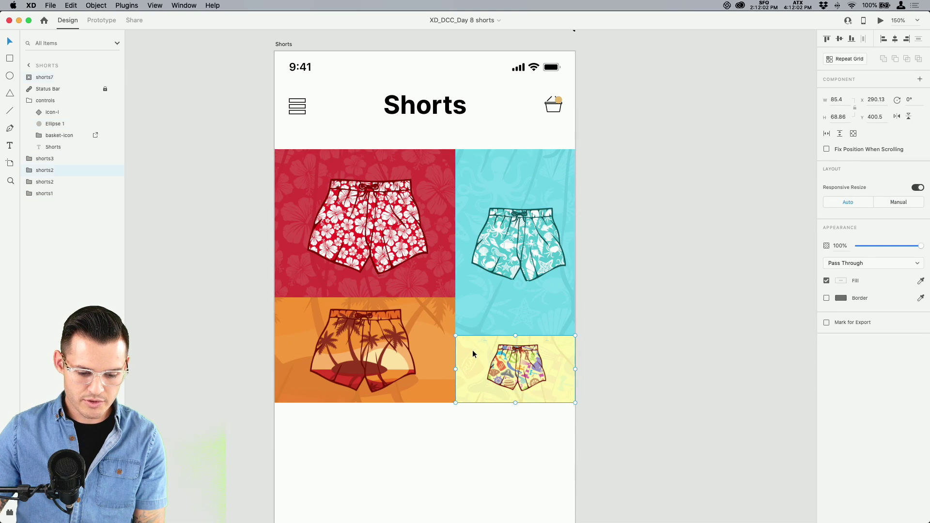
left_click(520, 354)
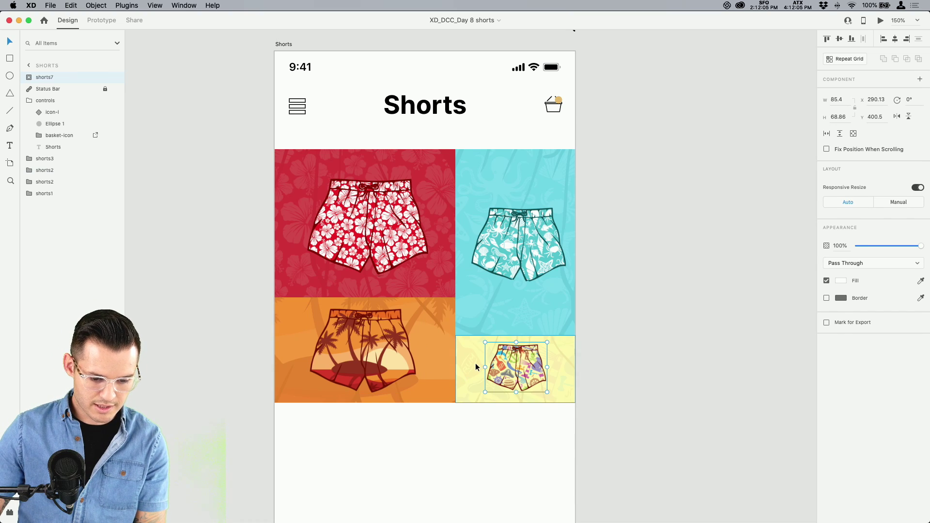
Move the yellow tile's group above the orange tile's group in the layer order and rename it shorts4
left_click(475, 362)
left_click_drag(42, 170, 51, 161)
double_click(43, 158)
type("shorts4")
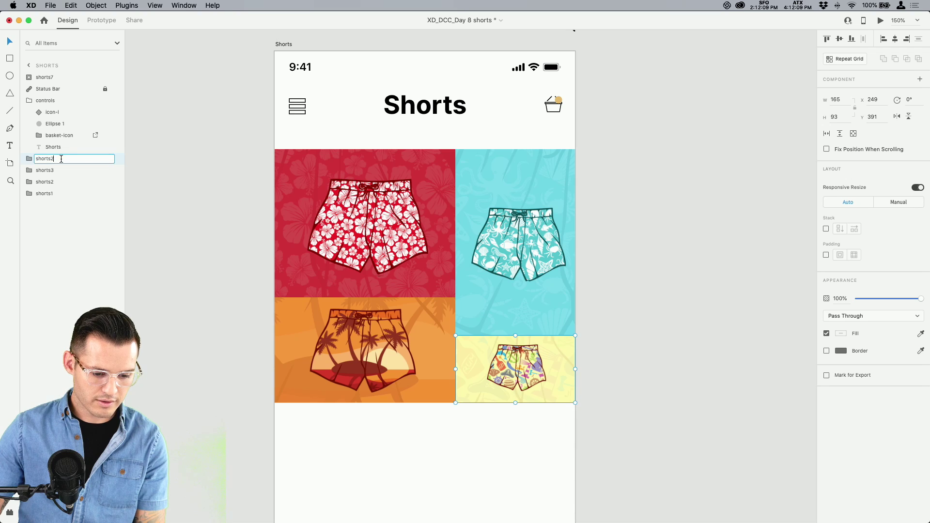
Move the loose shorts7 image into the shorts4 group so it belongs to the yellow tile
left_click(26, 163)
left_click_drag(45, 78, 56, 168)
left_click(29, 148)
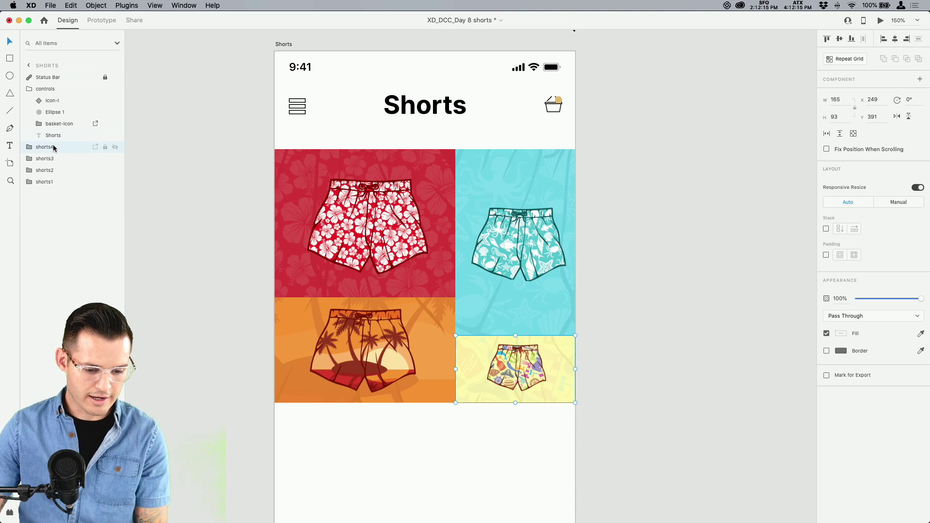
Collapse the controls group and lock it
left_click(30, 91)
left_click(52, 89)
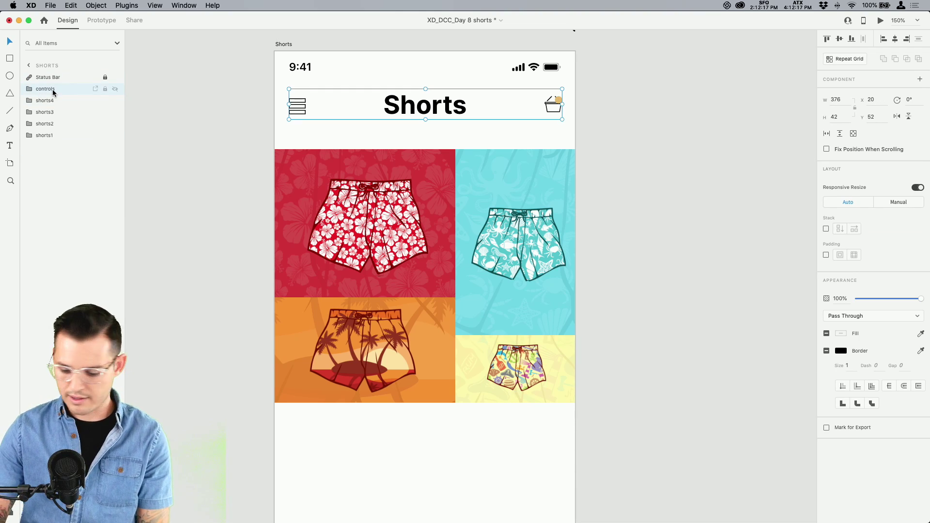
key("super+l")
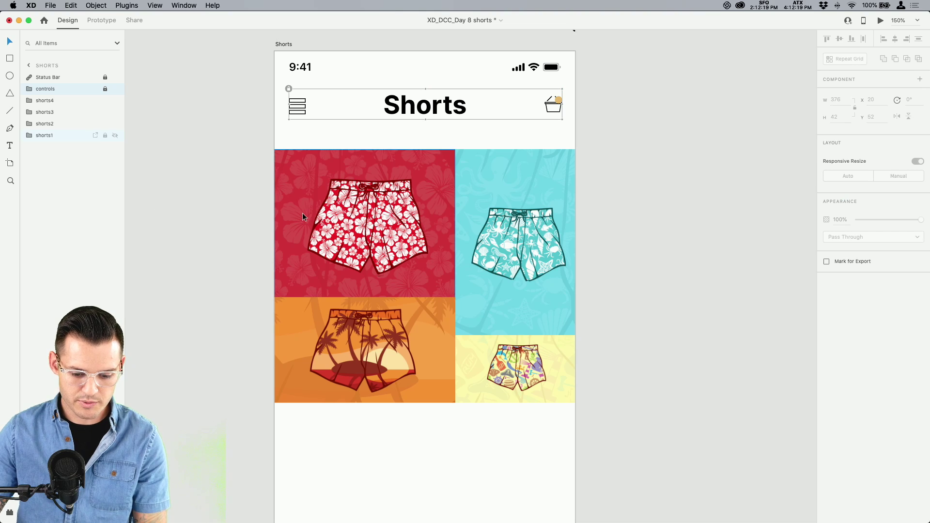
Turn all four product tiles into one component and name it "short grid"
left_click_drag(247, 180, 583, 417)
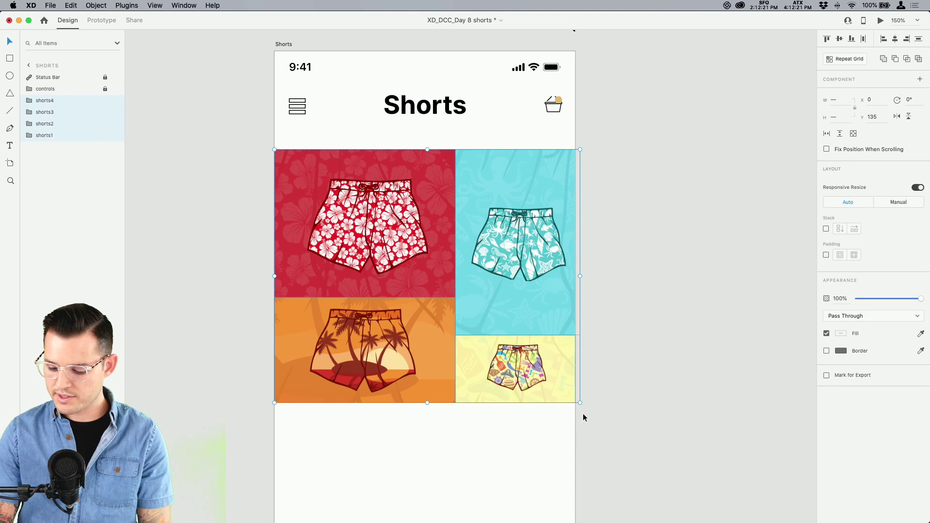
key("super+k")
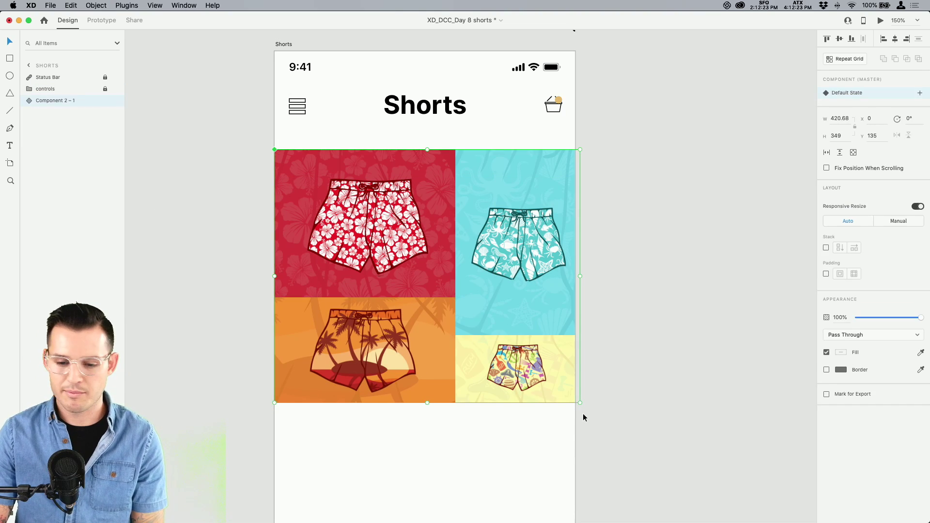
double_click(54, 100)
type("short grid")
key("Return")
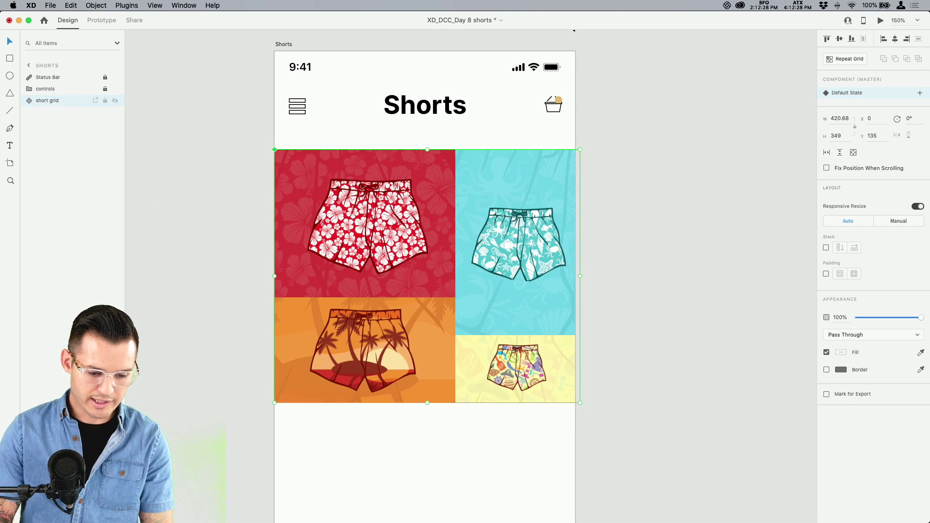
Add a new state named "masonry grid" to the short grid component
left_click(919, 93)
left_click(892, 100)
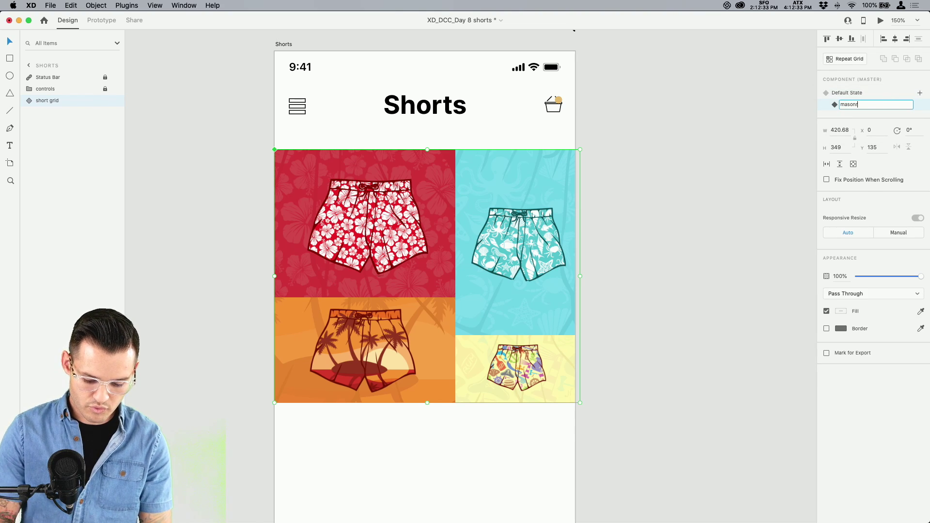
type("masonry grid")
key("Return")
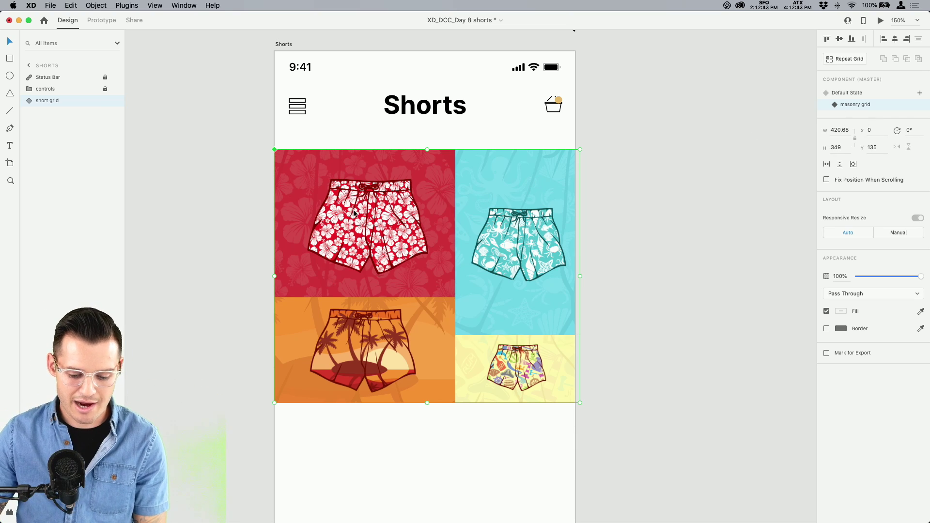
Rename the short grid component's added state to "single column grid"
scroll(361, 211, "up", 3)
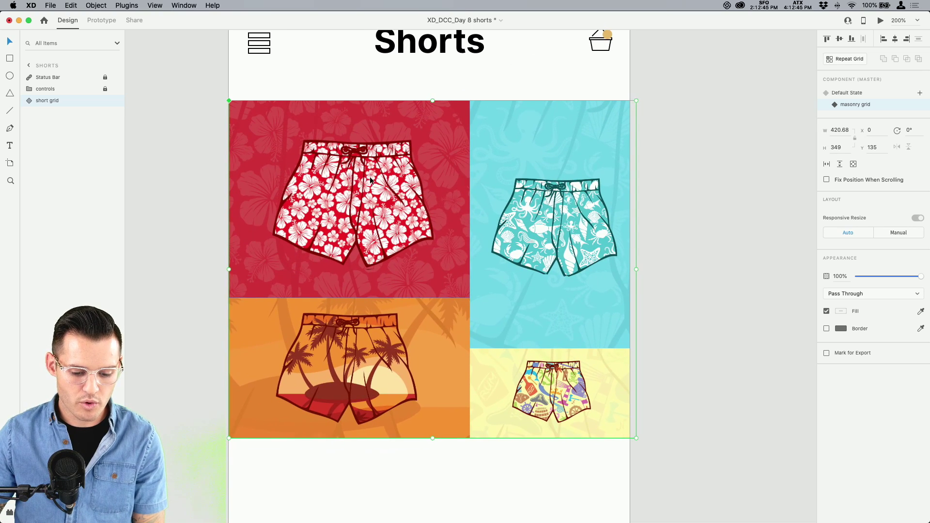
left_click(875, 95)
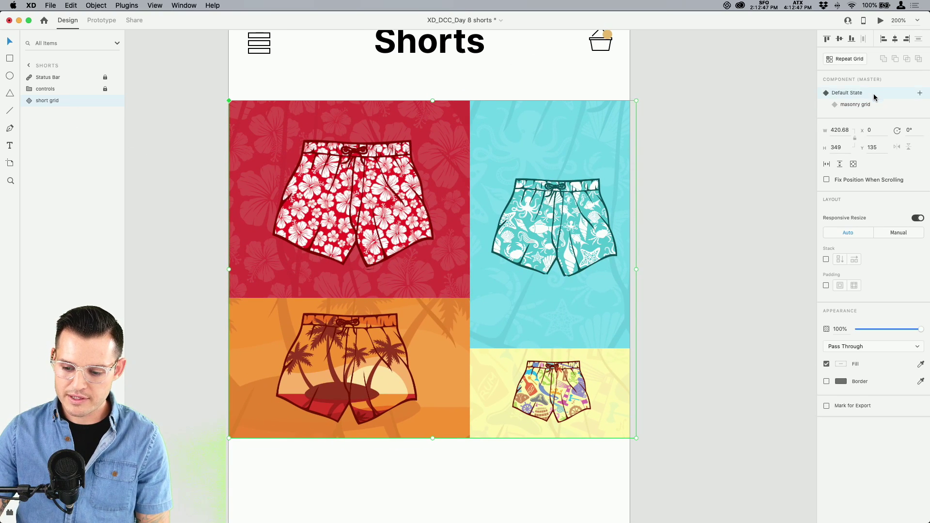
left_click(871, 106)
double_click(862, 105)
type("single column grid")
key("Return")
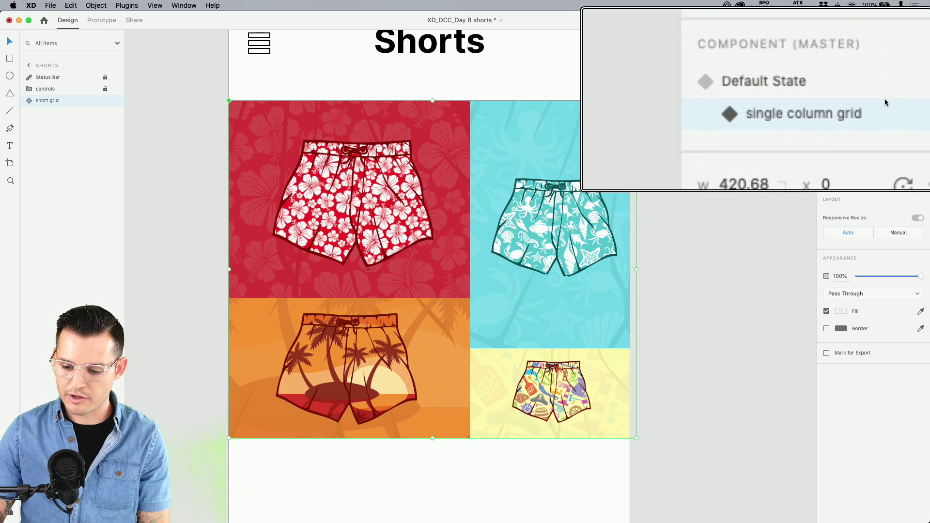
Within the single column grid state, move the yellow tile straight down, well below the other tiles
double_click(374, 213)
key("super+minus")
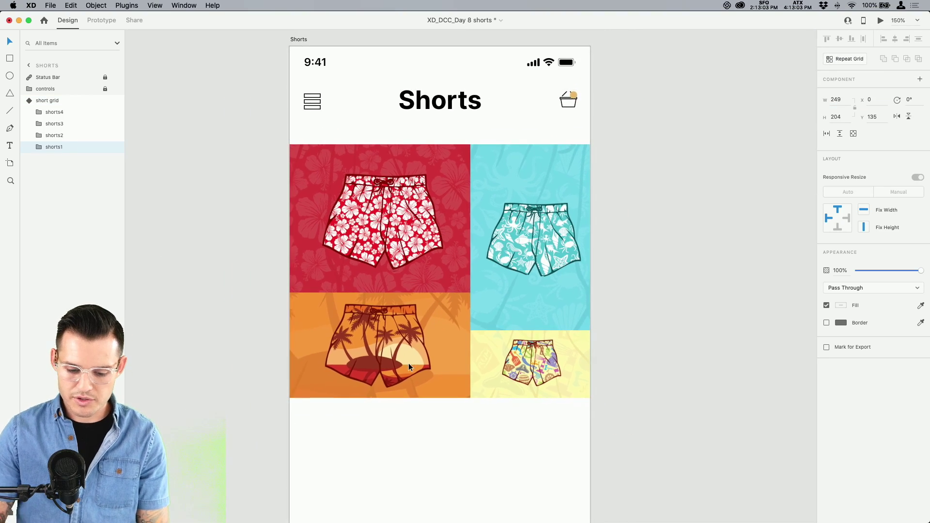
scroll(408, 363, "down", 4)
left_click(408, 259)
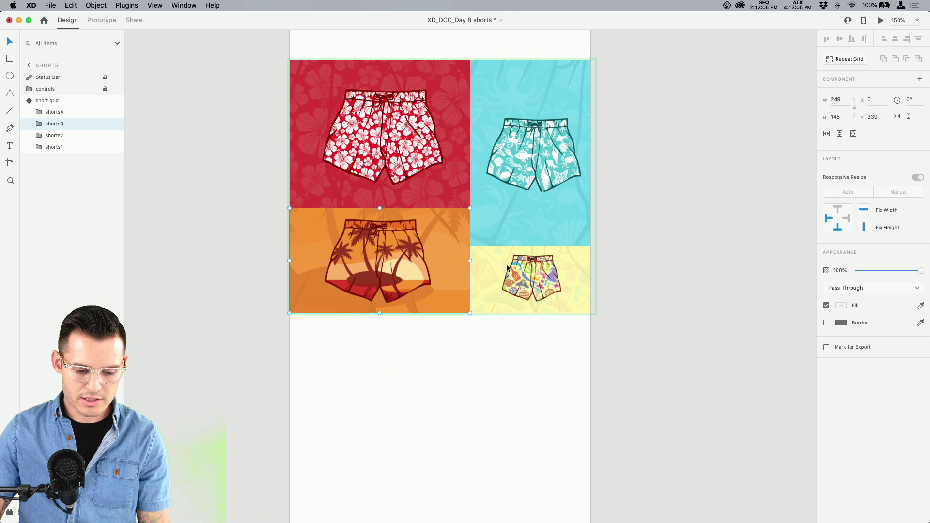
left_click(531, 269)
left_click_drag(530, 268, 531, 474)
Move the orange and turquoise tiles straight down to leave free space around and beneath the red tile
left_click(355, 218)
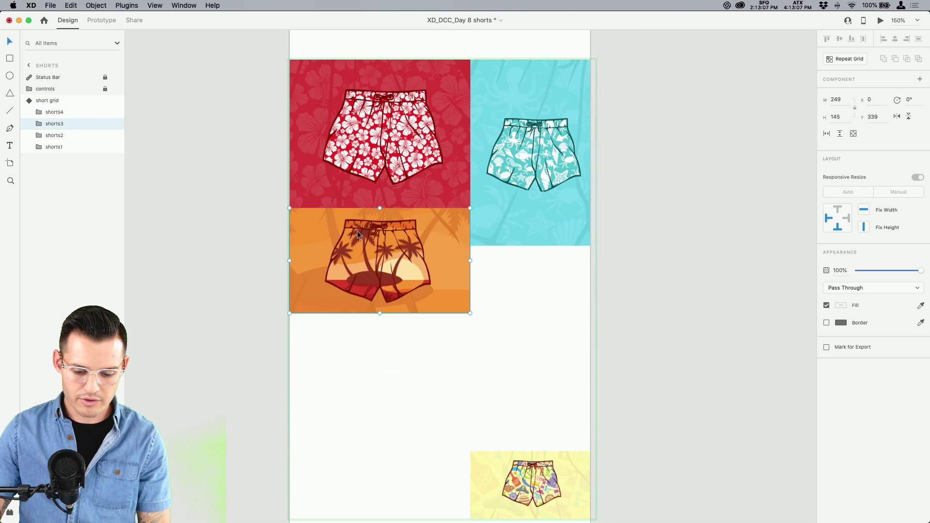
left_click_drag(356, 218, 355, 376)
left_click(521, 124, "shift")
left_click_drag(521, 124, 522, 222)
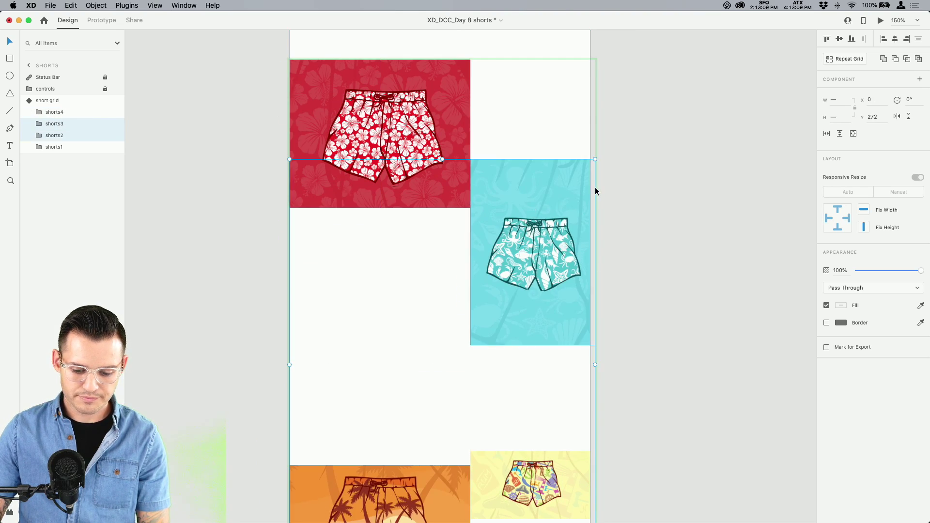
left_click(603, 187)
double_click(492, 189)
left_click_drag(492, 189, 501, 274)
Widen the red tile's bg square to 414 so it spans the full artboard width
key("super+plus")
key("super+plus")
left_click_drag(379, 133, 454, 401)
left_click(519, 171, "super")
left_click(71, 195)
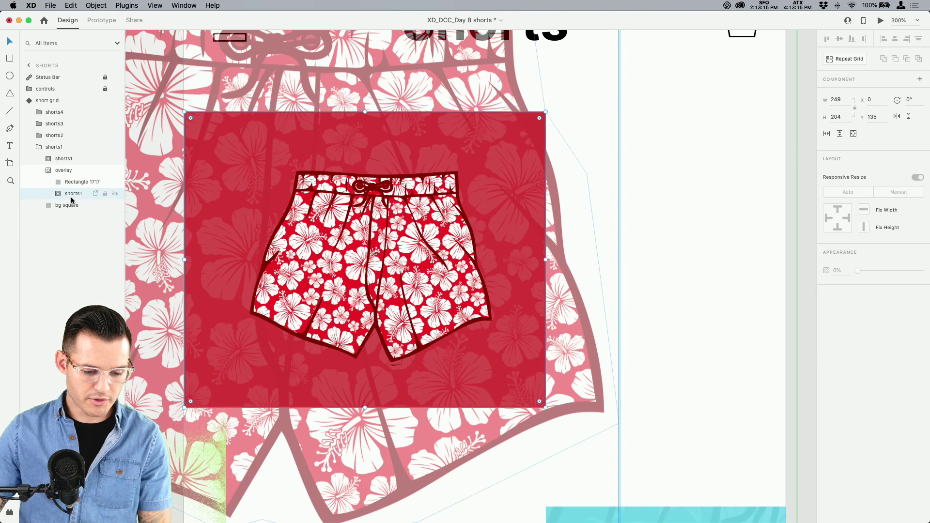
left_click(67, 206)
left_click_drag(546, 259, 785, 246)
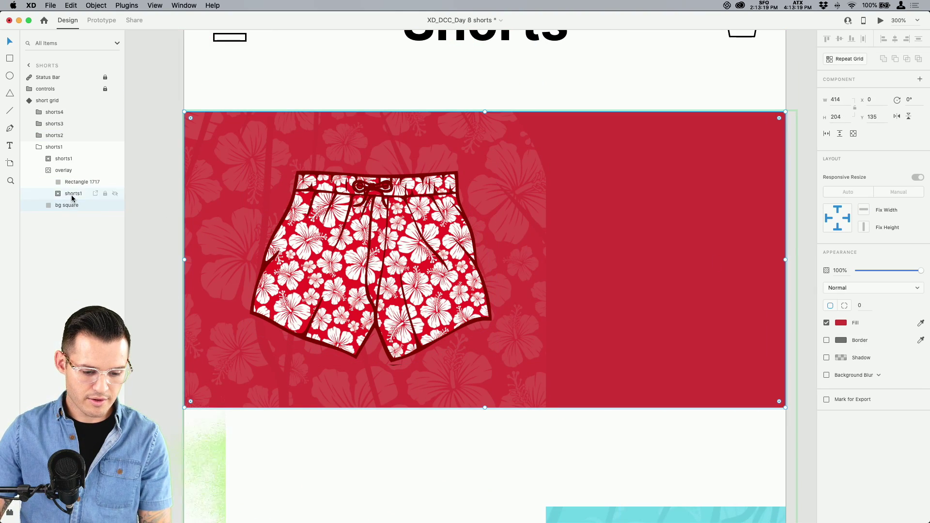
Shift the red tile's overlay toward the artboard's right edge, placing its mask rectangle at X 162, Y 132
left_click(72, 193)
key("super+minus")
key("super+minus")
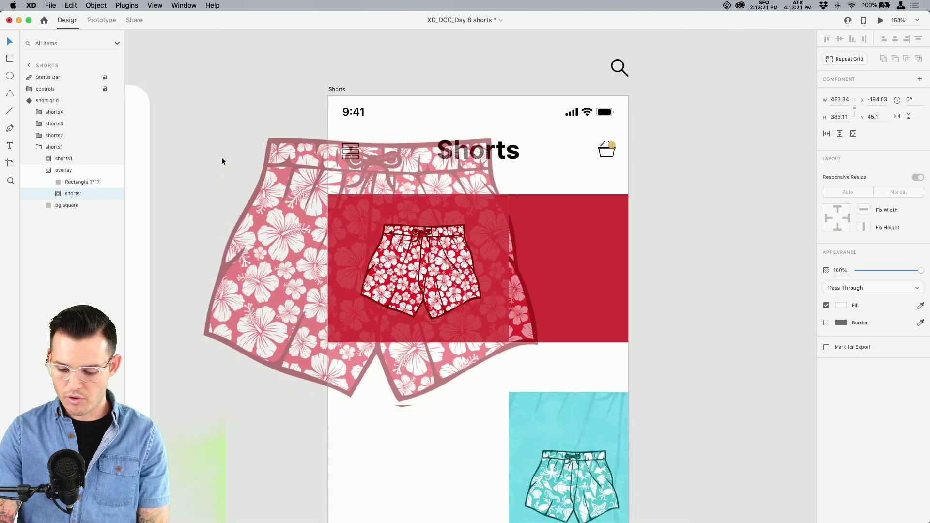
scroll(317, 189, "right", 2)
scroll(317, 189, "down", 1)
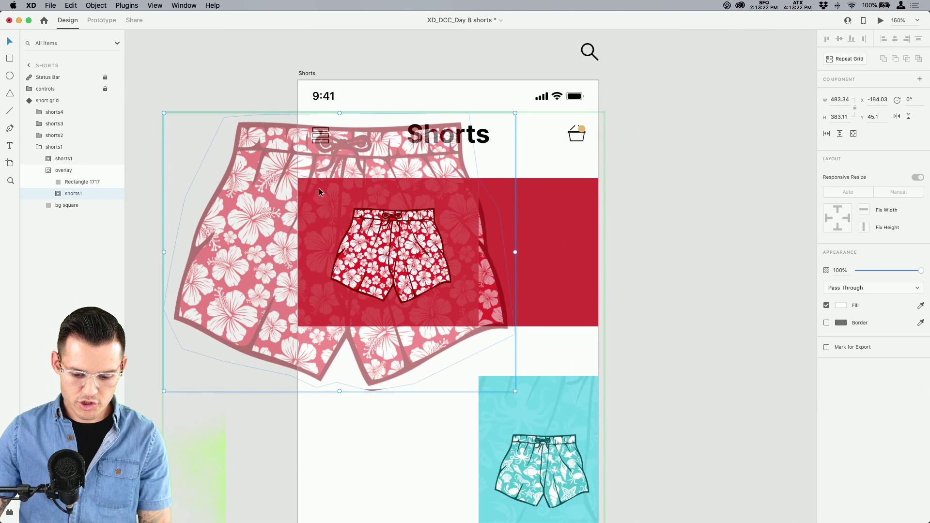
left_click(70, 173)
left_click_drag(475, 252, 594, 250)
Extend the red overlay's mask rectangle back to X 0, making it 411 wide
left_click(67, 193)
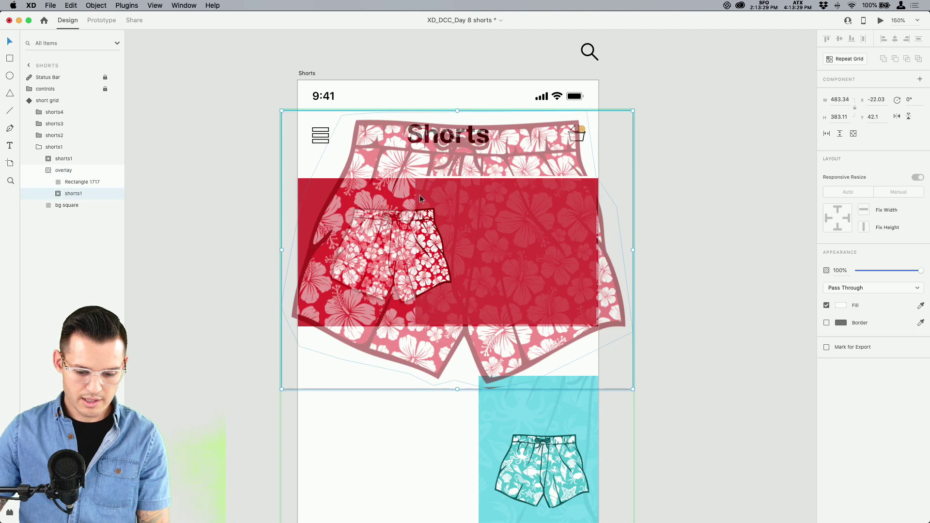
left_click(78, 181)
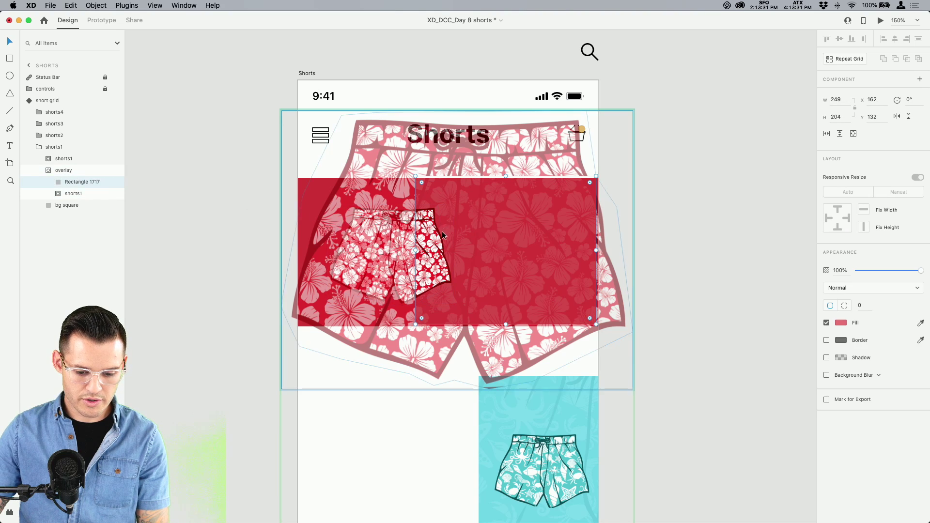
left_click_drag(416, 248, 298, 249)
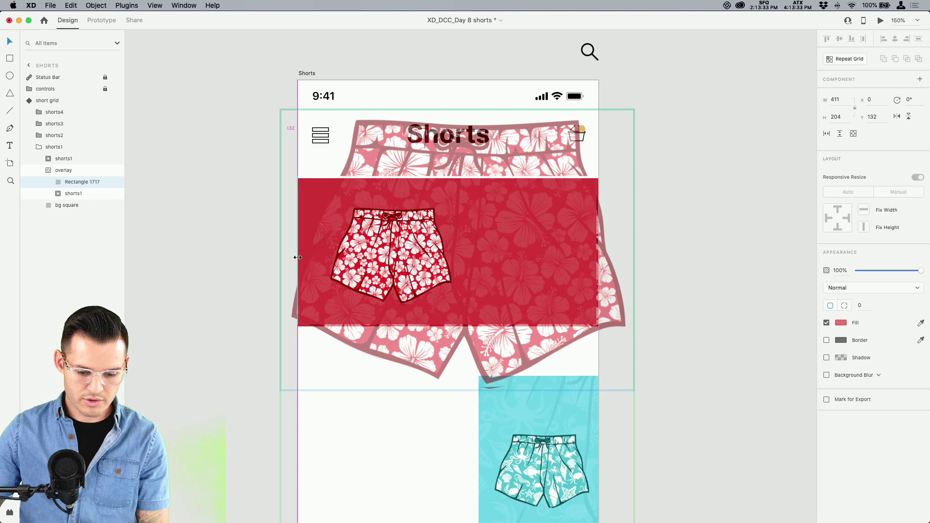
left_click(676, 225)
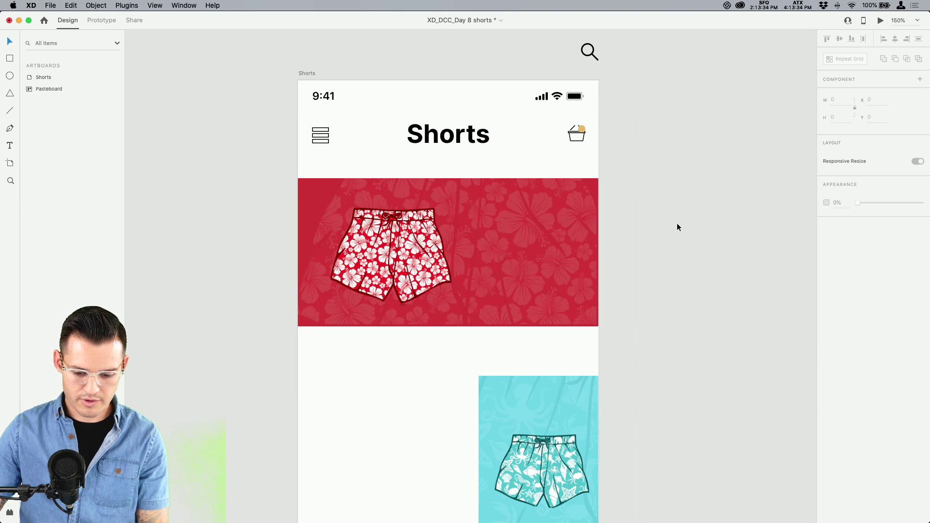
Enlarge the shorts1 artwork inside the red tile's overlay so the faded pattern fills the whole tile
double_click(538, 230)
left_click(538, 230)
double_click(538, 227)
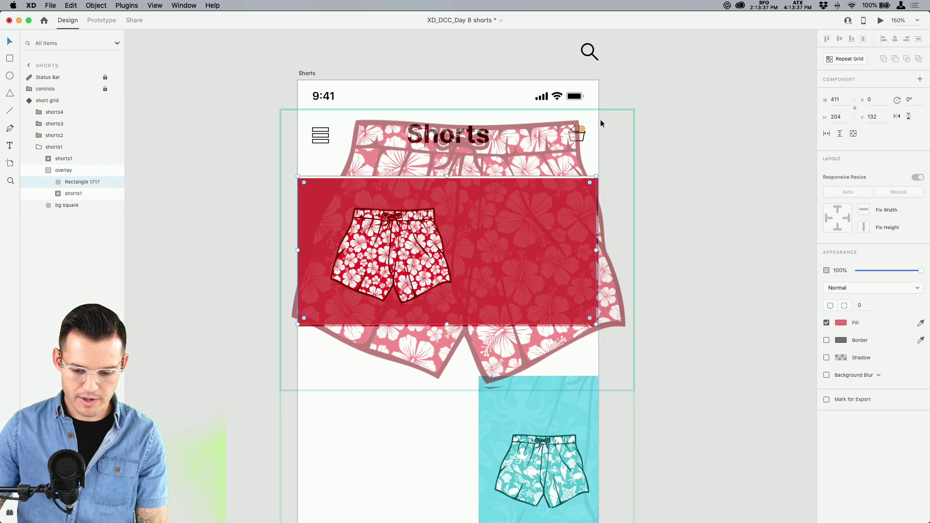
double_click(560, 225)
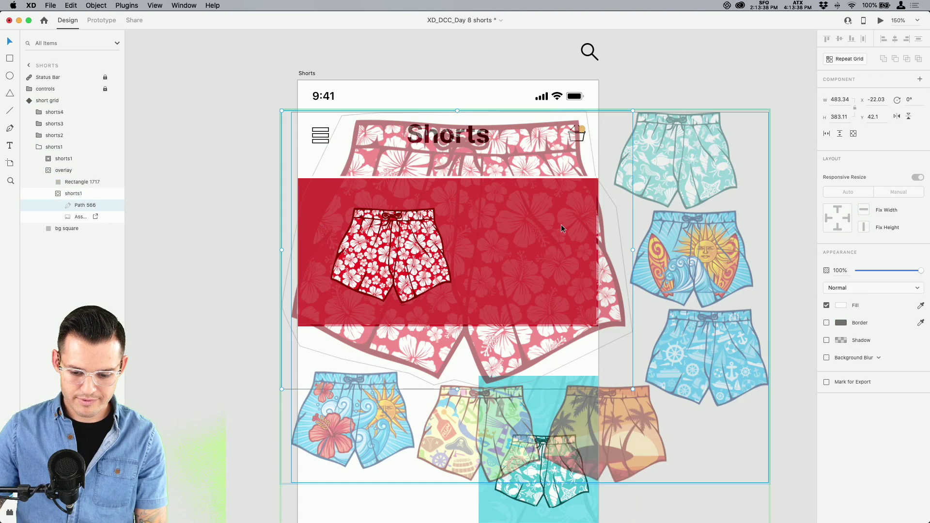
left_click(73, 193)
left_click_drag(632, 111, 700, 59)
left_click(772, 186)
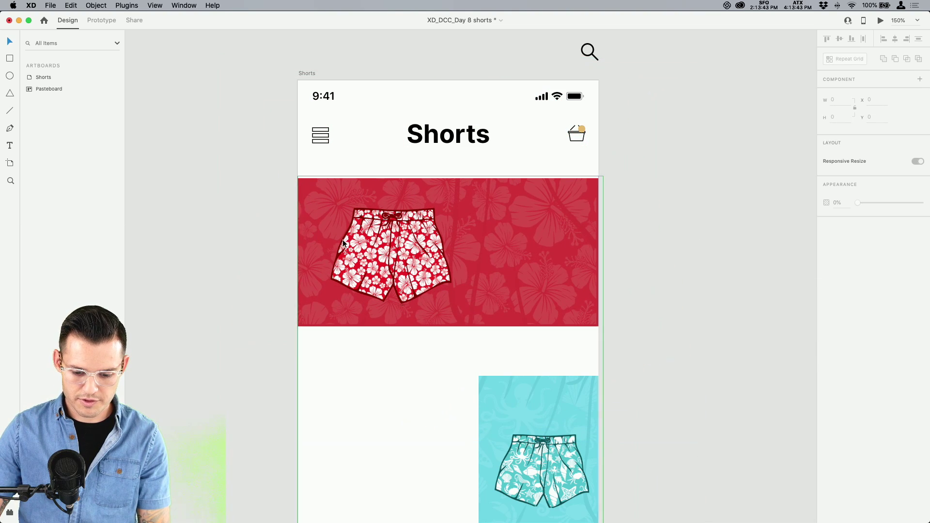
Center the red shorts image horizontally in its widened tile, at X 119.4, Y 171.34
double_click(393, 249)
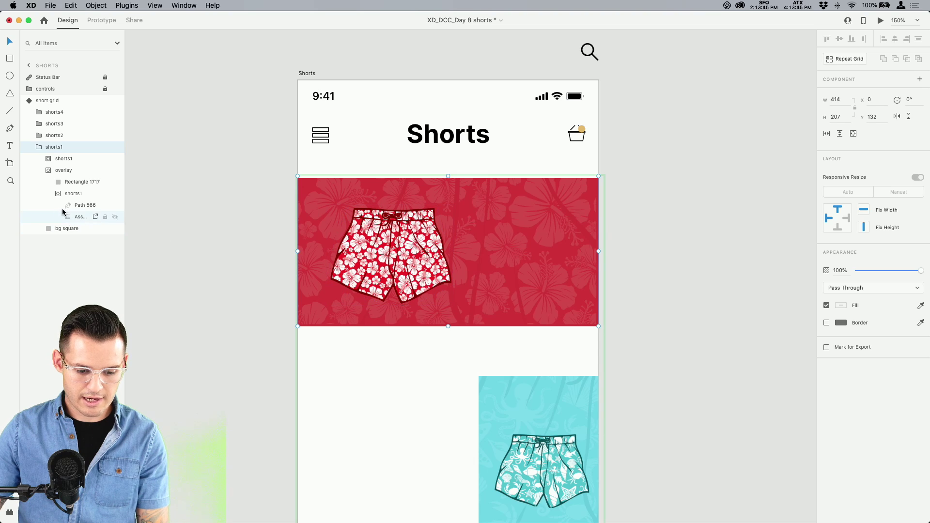
left_click(46, 171)
left_click(60, 158)
left_click_drag(382, 252, 433, 252)
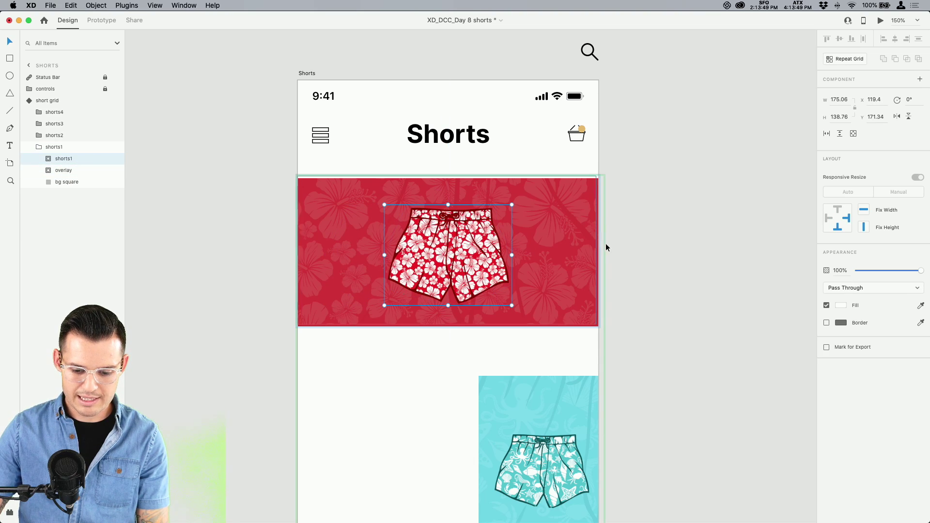
left_click(678, 223)
Place the turquoise tile directly beneath the red tile at X 0, Y 339
scroll(629, 272, "down", 3)
left_click(557, 331)
left_click(557, 331)
left_click_drag(557, 332, 342, 298)
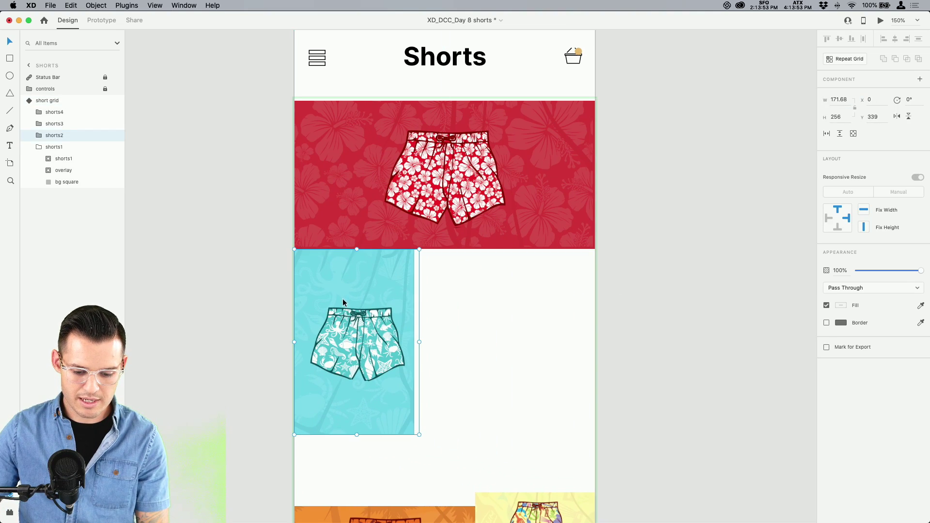
Widen the turquoise tile's bg to 414 and move its shorts image to the middle of the tile
left_click(66, 180)
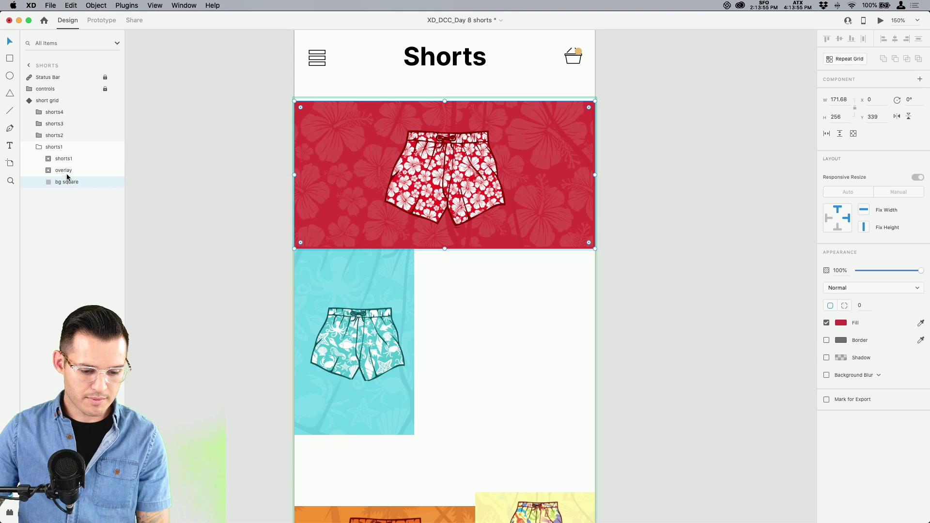
left_click(39, 146)
left_click(58, 139)
left_click(38, 139)
left_click(64, 170)
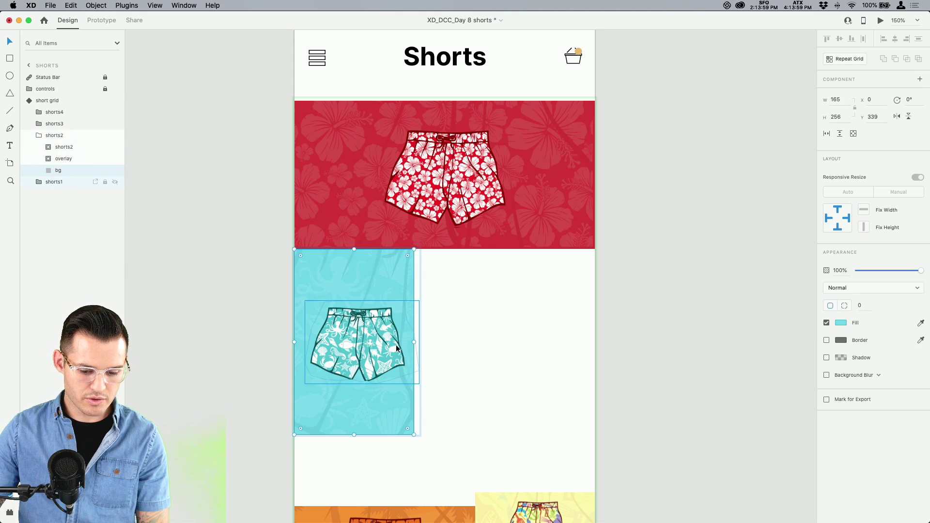
left_click_drag(415, 343, 594, 341)
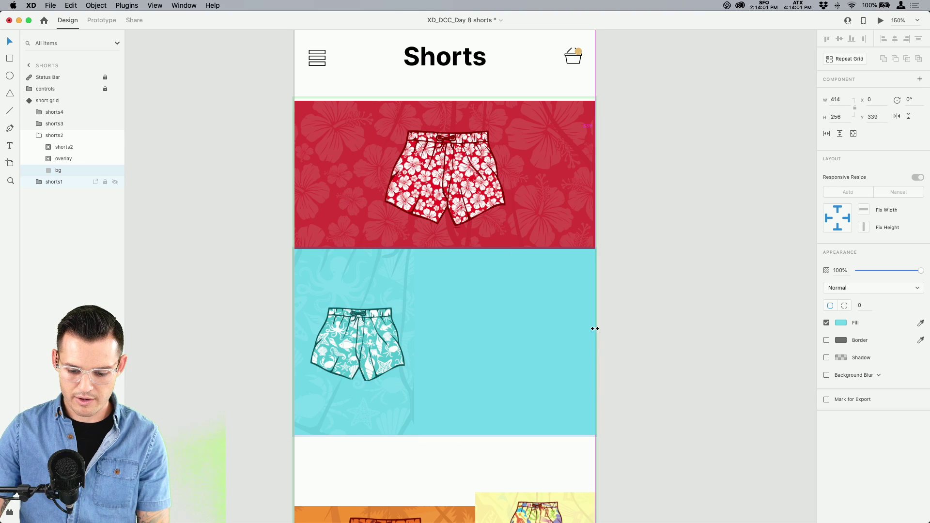
left_click_drag(363, 342, 445, 337)
Widen the mask rectangle of the turquoise tile's overlay so the faded pattern spans the full tile width
left_click(115, 159)
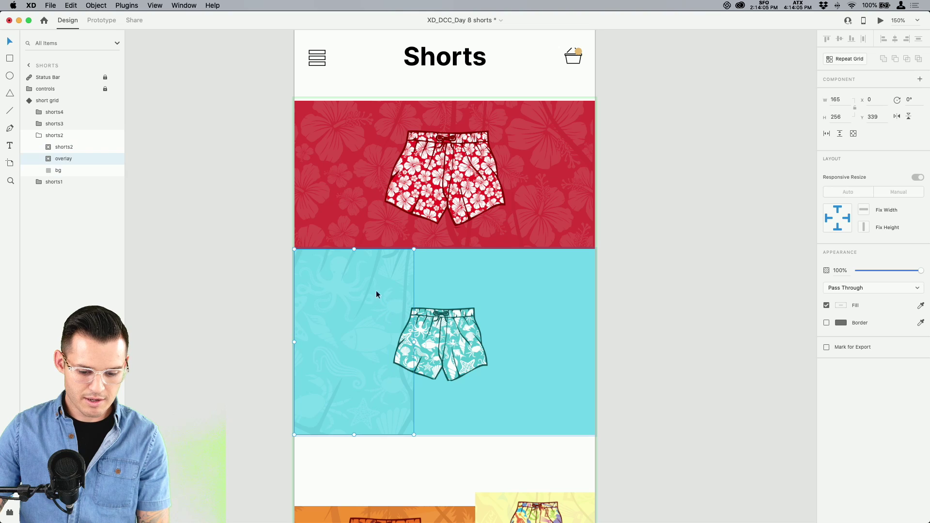
left_click(48, 160)
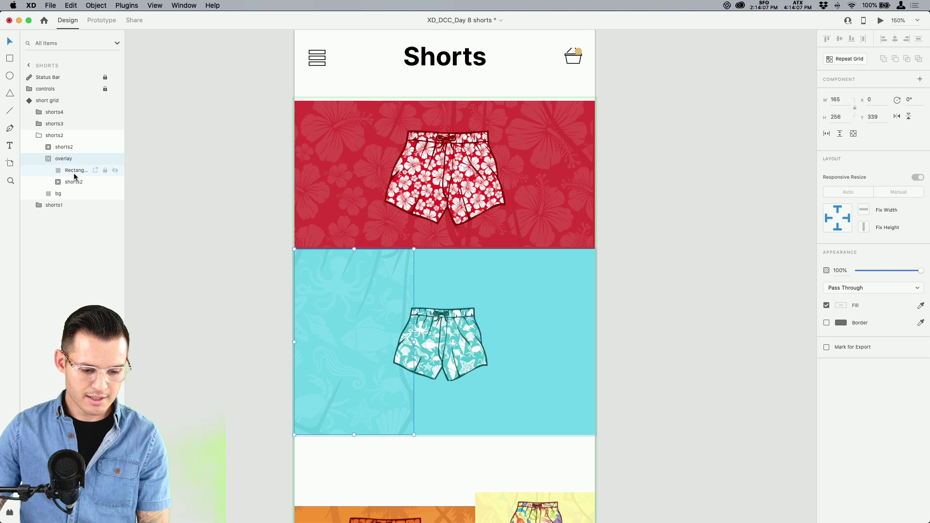
left_click(73, 172)
left_click_drag(413, 342, 593, 344)
left_click(645, 336)
scroll(645, 336, "down", 4)
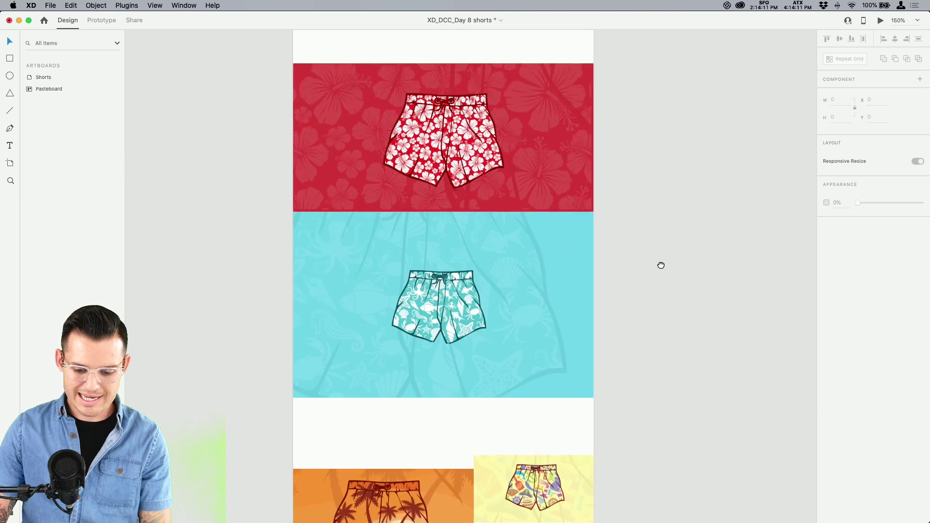
Enlarge the turquoise shorts image to 244.56 × 178.91 in the middle of its tile
double_click(437, 260)
double_click(437, 263)
left_click_drag(502, 223, 536, 204)
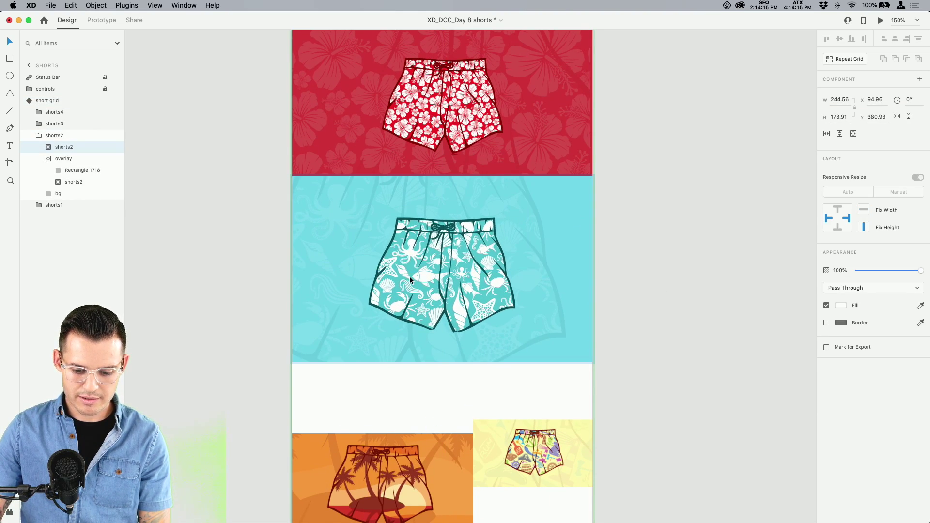
left_click(656, 202)
scroll(656, 202, "down", 5)
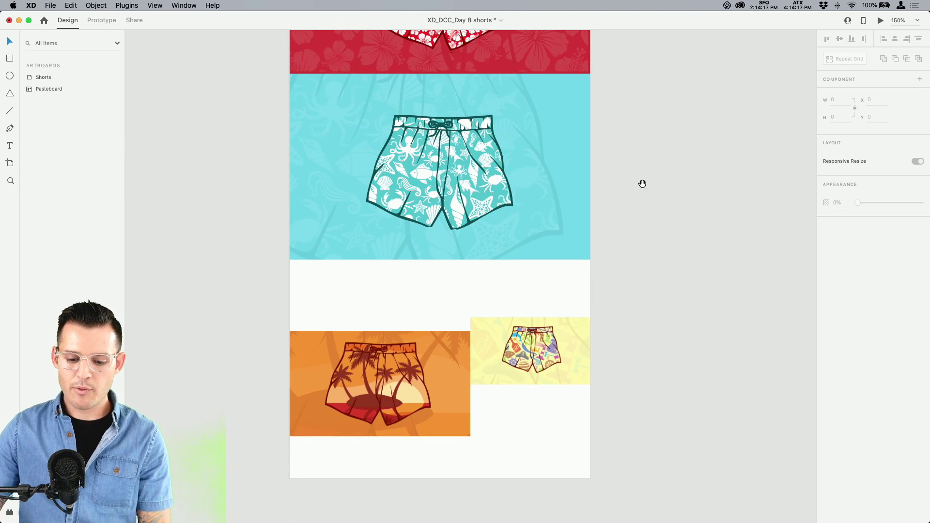
left_click_drag(641, 183, 677, 392)
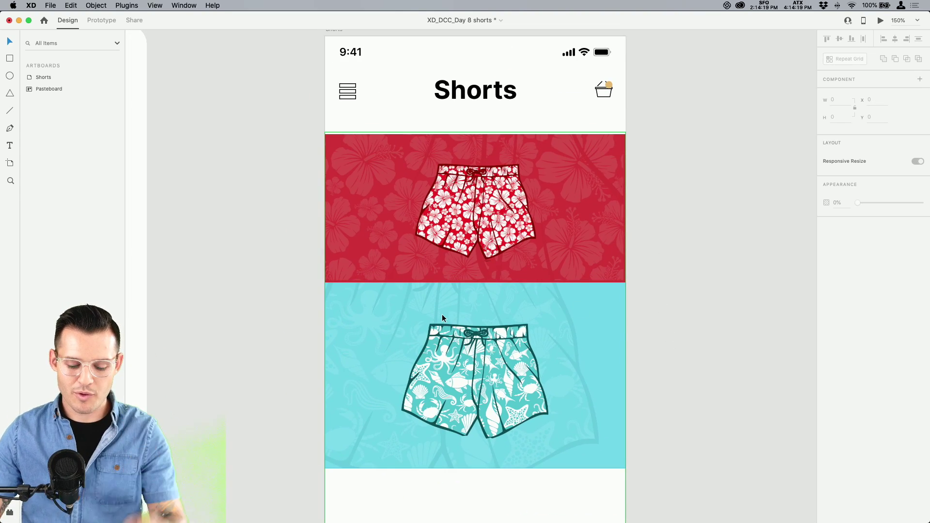
Place the orange tile directly beneath the turquoise tile at X 0, Y 595, and move the yellow tile to the artboard's lower left end
scroll(442, 314, "down", 10)
double_click(535, 329)
left_click_drag(412, 368, 411, 296)
left_click_drag(509, 351, 364, 470)
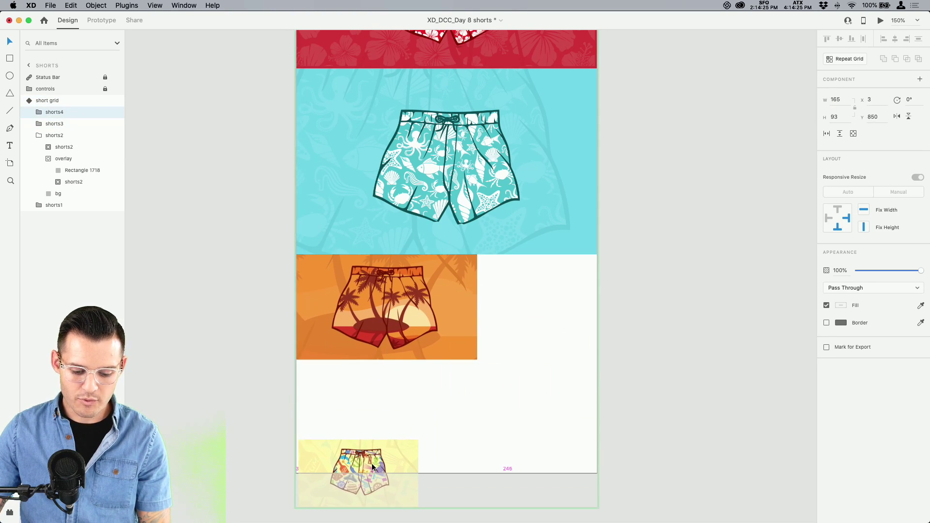
Enlarge the orange tile's background rectangle to the full artboard width and about 198 high
left_click(415, 340)
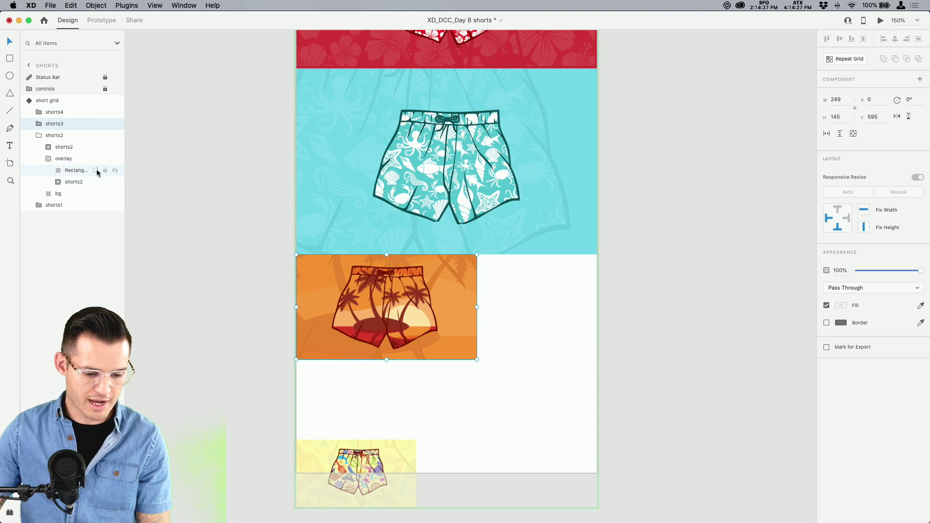
left_click(43, 158)
left_click(58, 170)
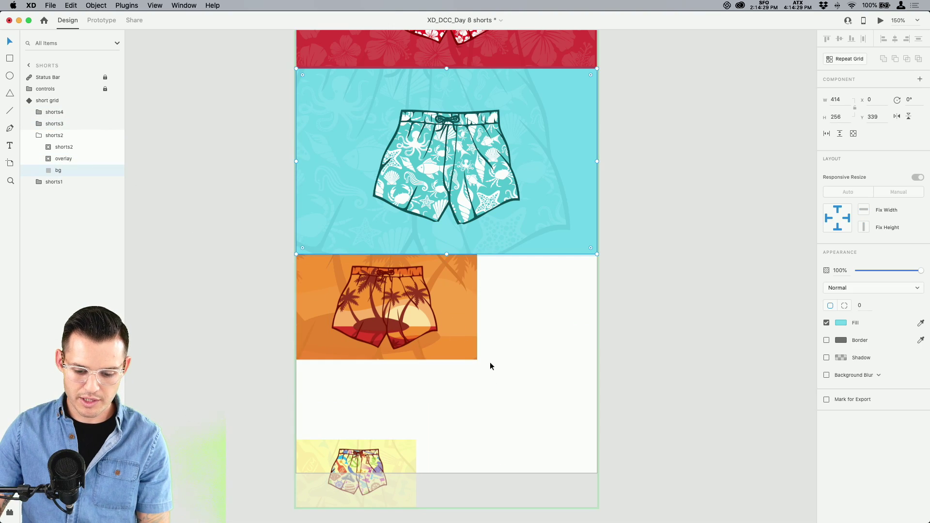
left_click(39, 124)
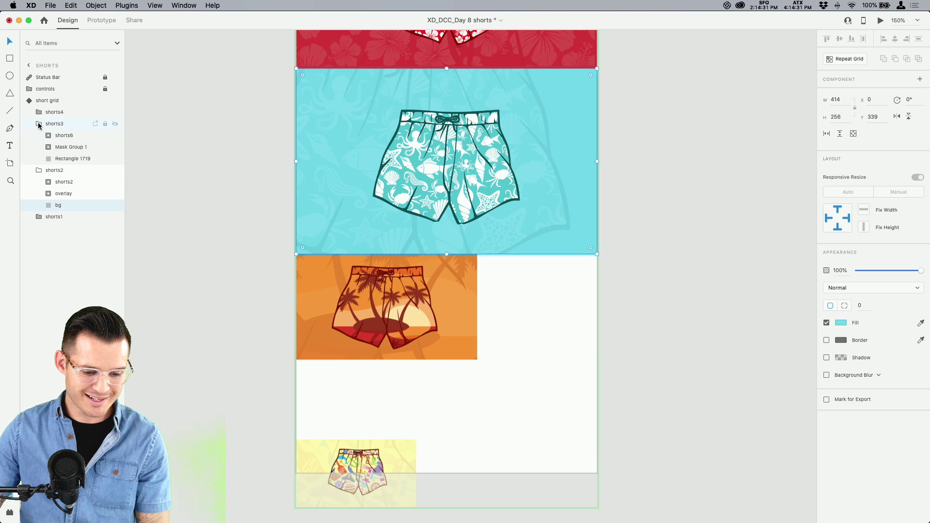
left_click(38, 170)
left_click(70, 160)
left_click_drag(478, 361, 597, 399)
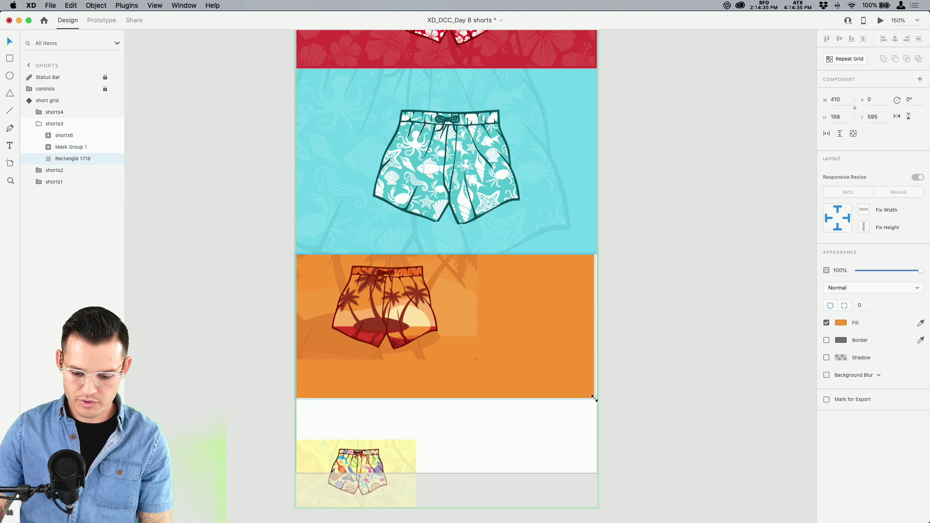
Enlarge the orange shorts image to 224.51 × 171.69 and place it in the middle of the orange tile
left_click(65, 150)
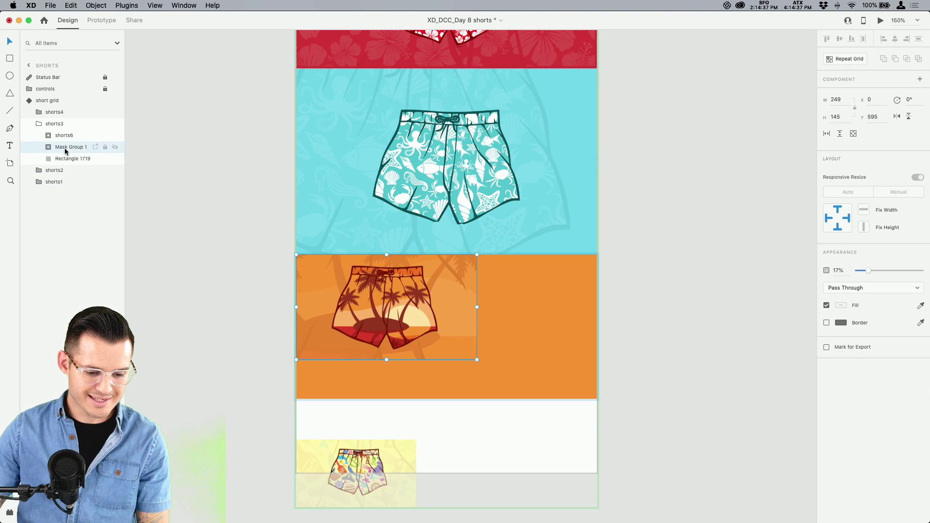
left_click(67, 137)
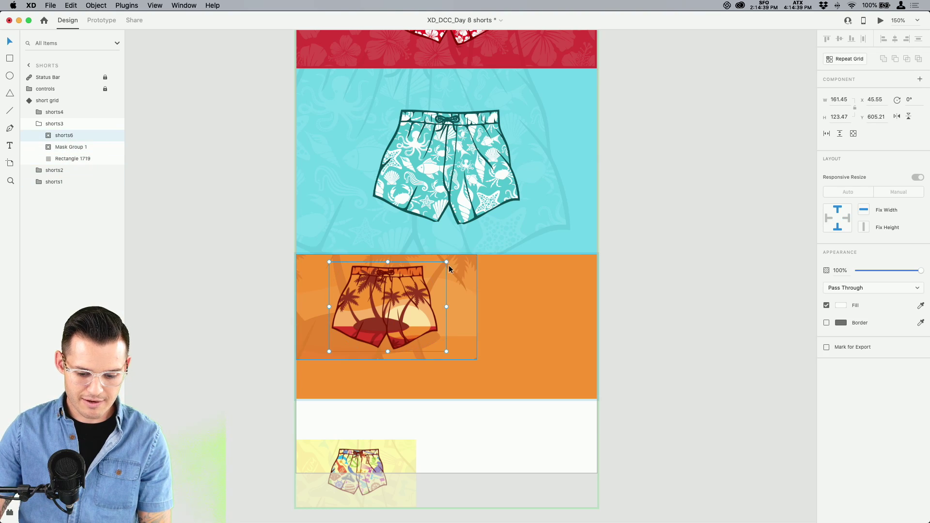
double_click(402, 305)
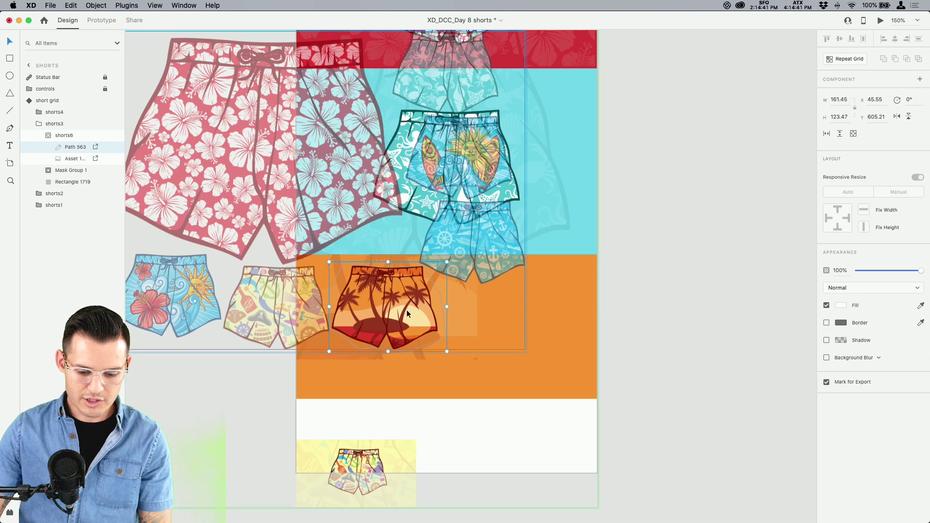
key("Escape")
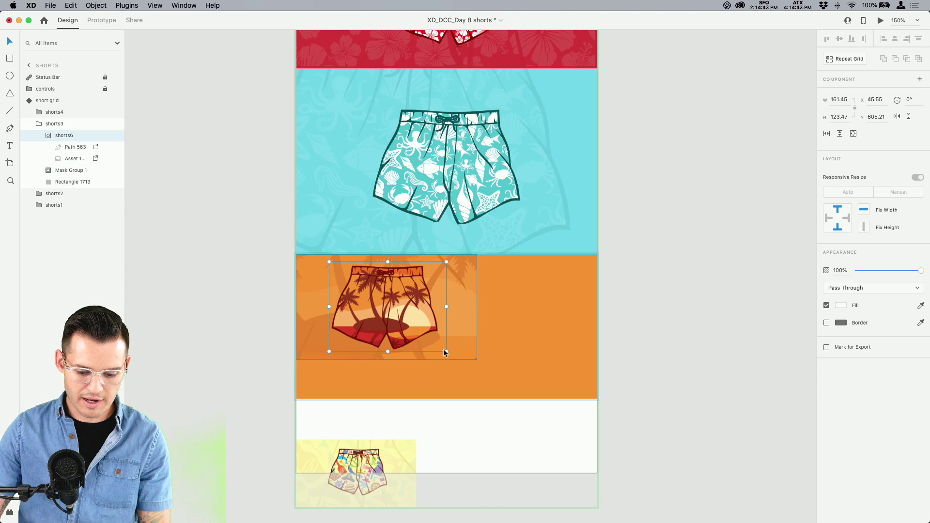
left_click_drag(445, 351, 480, 341)
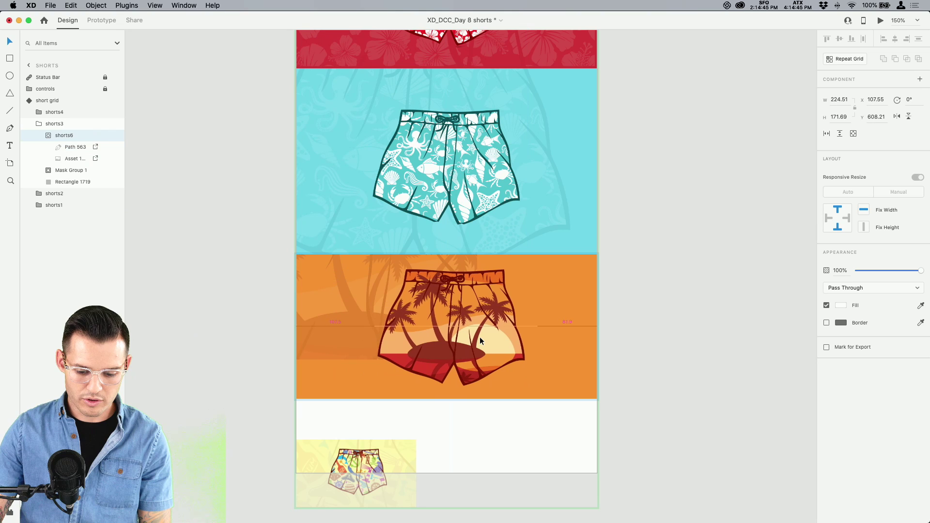
Resize the mask rectangle inside the orange tile's Mask Group 1 to 414 × 197
left_click(68, 182)
left_click(43, 170)
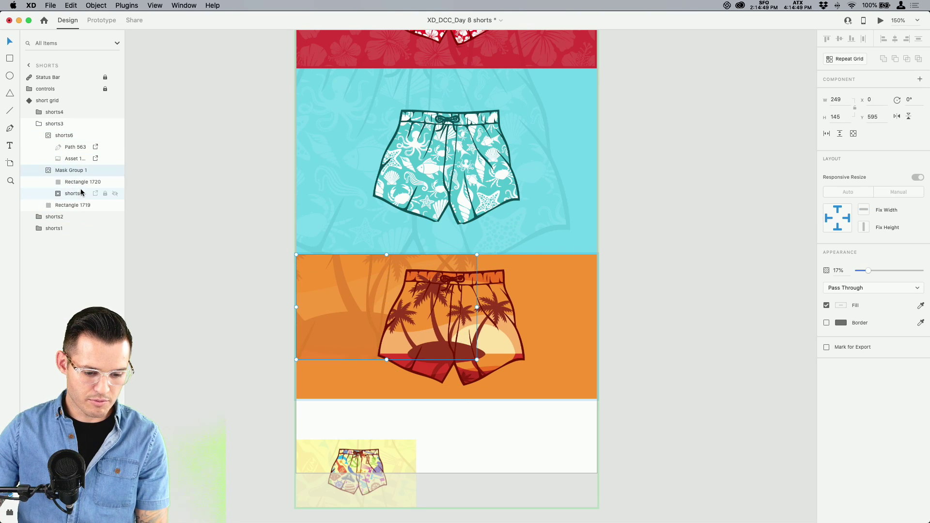
left_click(95, 183)
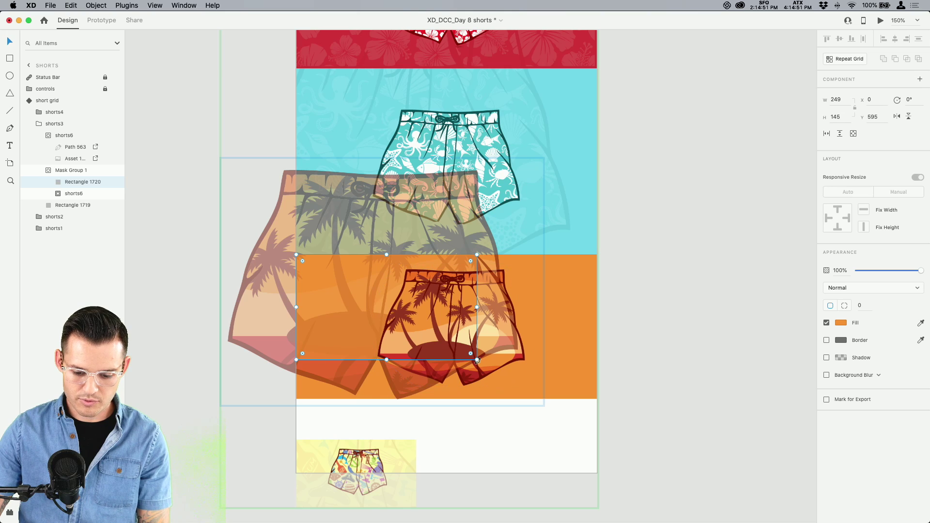
left_click_drag(507, 372, 596, 398)
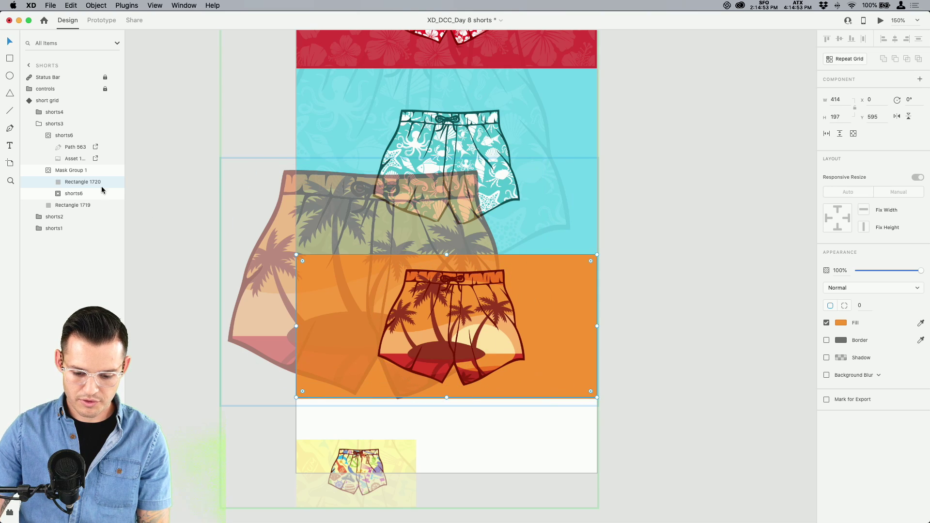
Enlarge the masked shorts6 artwork to 584.94 × 447.33 and shift it to X -72.88, Y 454.73 so its pattern fills the orange tile
left_click(77, 194)
left_click_drag(541, 155, 722, 78)
key("shift+Down")
key("shift+Down")
key("shift+Down")
key("shift+Down")
key("shift+Down")
key("shift+Down")
key("shift+Down")
key("shift+Down")
key("shift+Down")
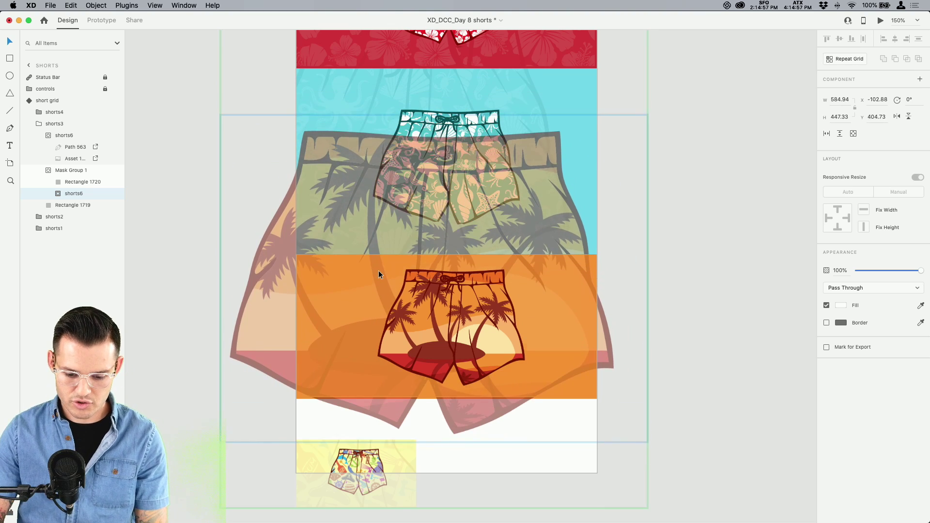
key("shift+Down")
key("shift+Right")
key("shift+Right")
key("shift+Right")
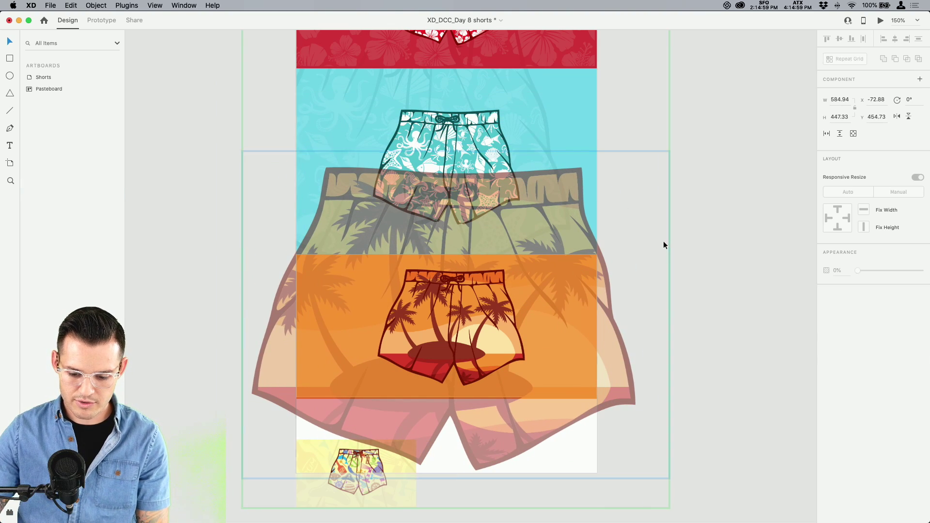
left_click(705, 235)
scroll(684, 261, "up", 6)
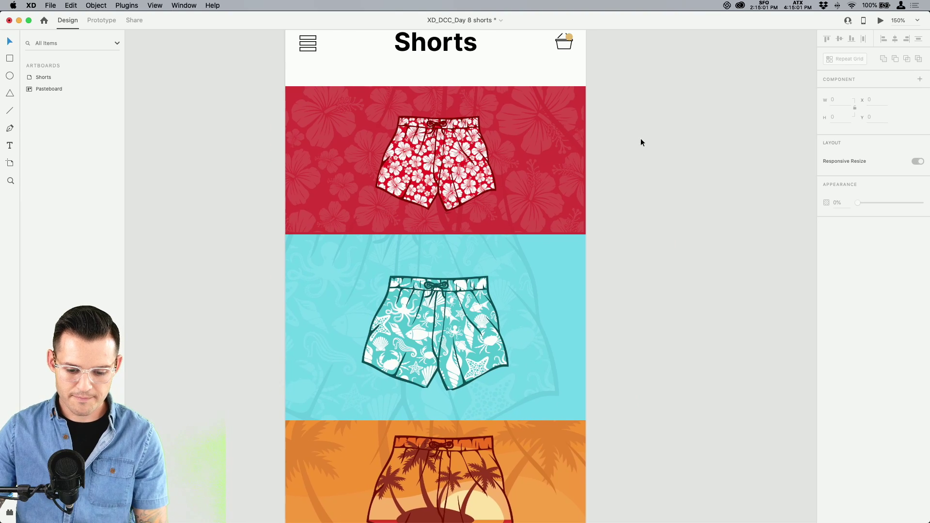
Compare the short grid component's two states and leave it on Default State
left_click(519, 162)
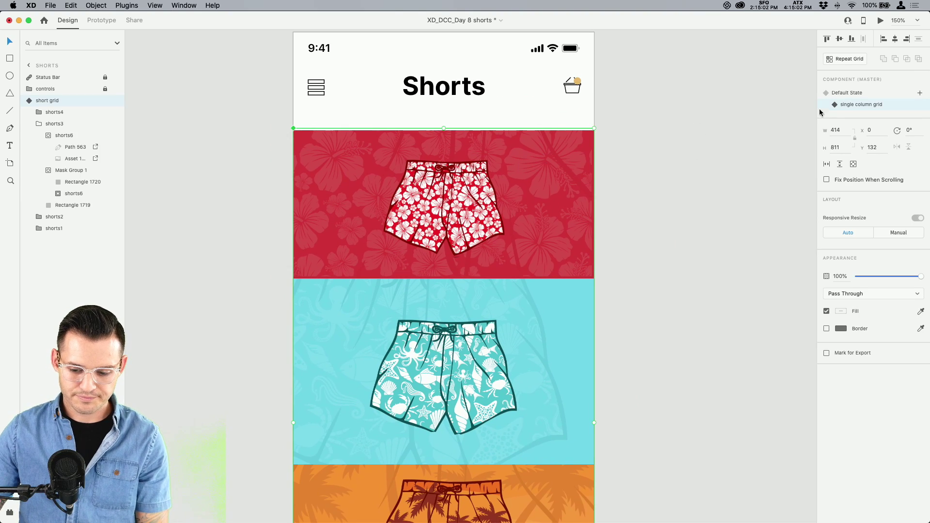
left_click(847, 93)
left_click(853, 104)
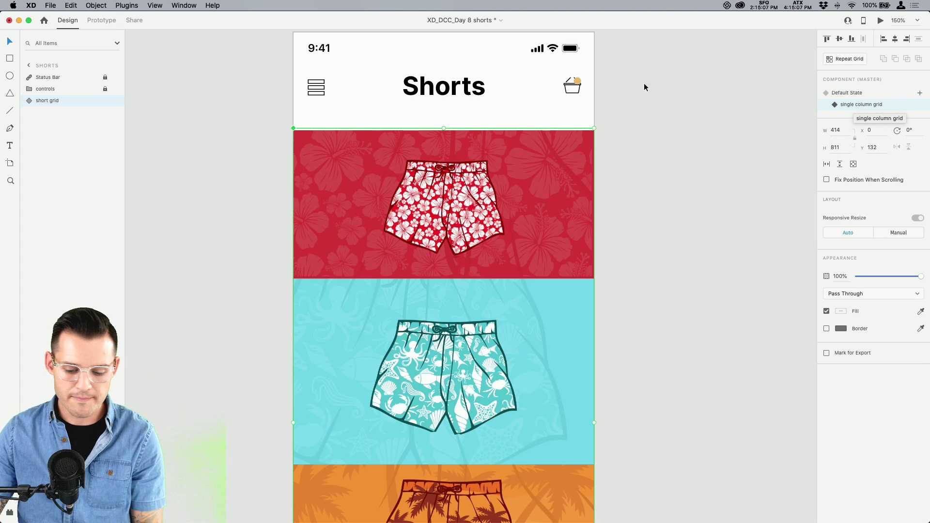
left_click(860, 94)
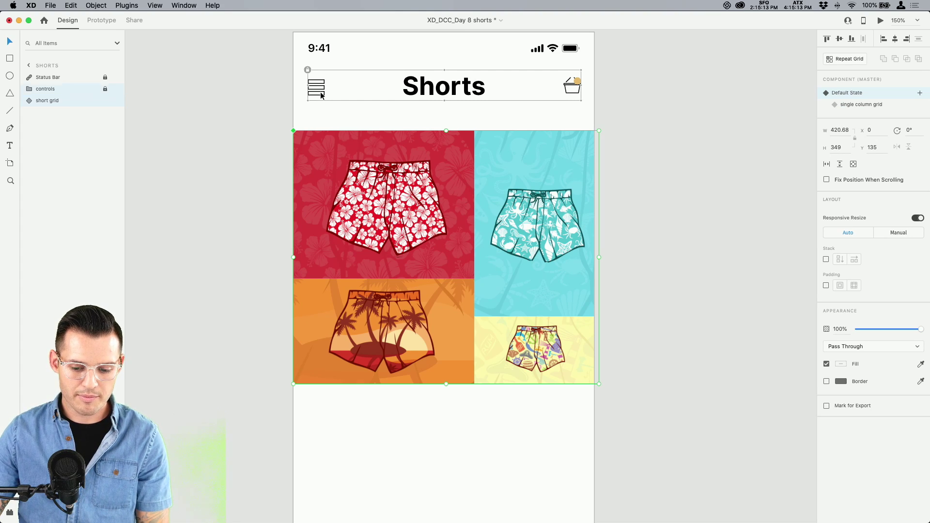
Unlock the controls group and place a 53 × 53 borderless square at 0% opacity over the layout-toggle icon, at X 6, Y 49
left_click(105, 90, "shift")
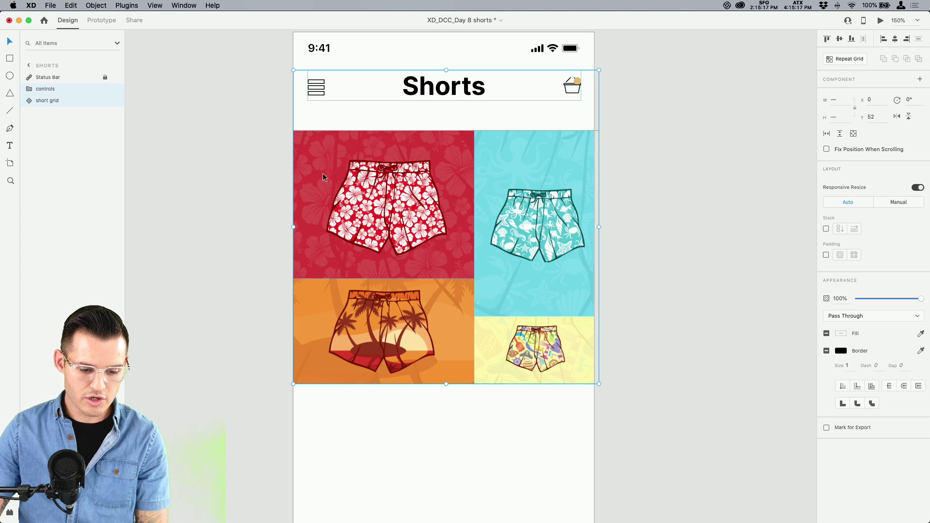
key("r")
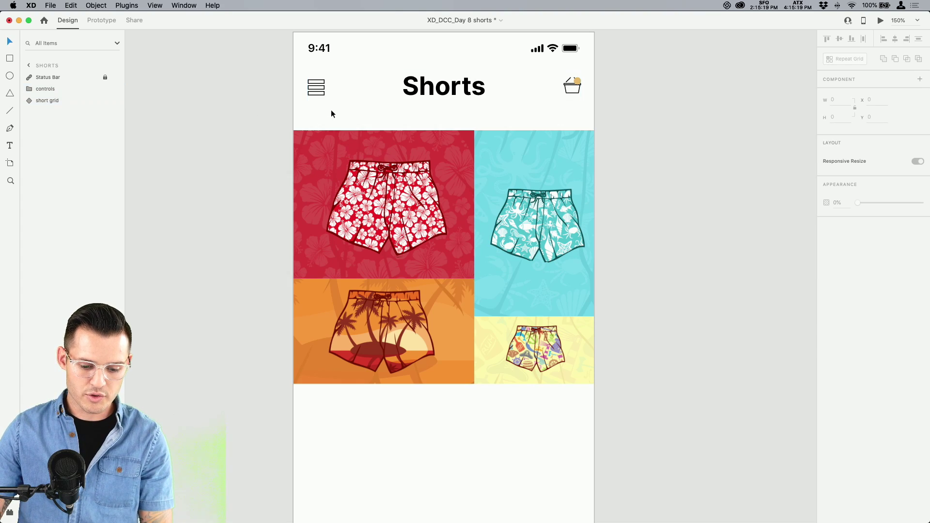
left_click_drag(300, 71, 339, 108)
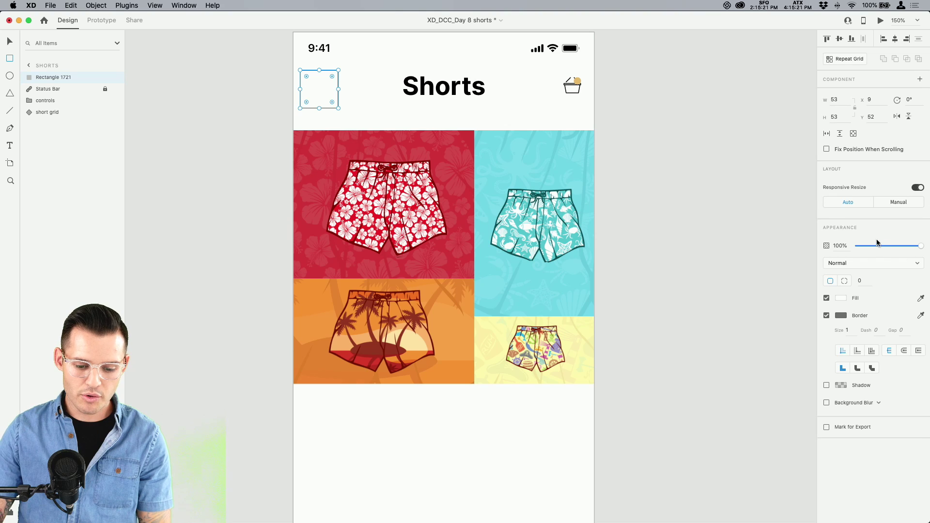
left_click(826, 316)
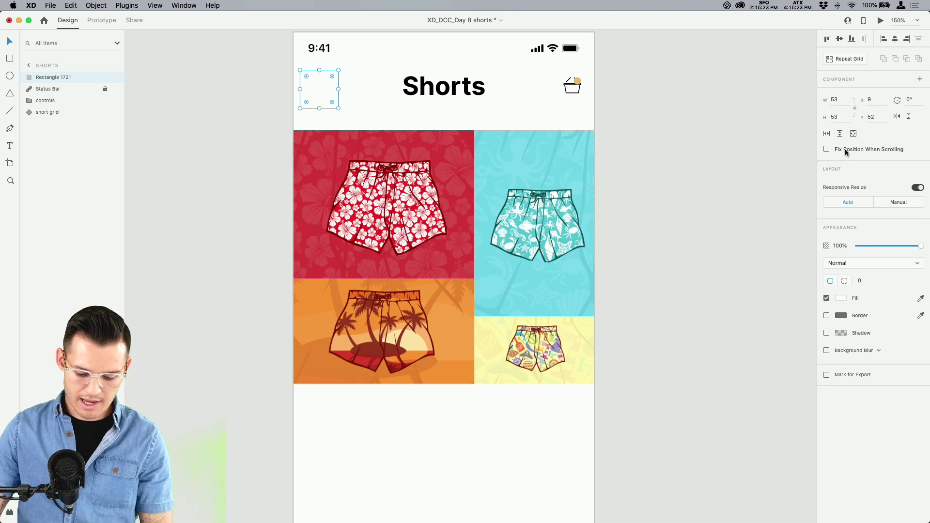
left_click_drag(909, 250, 727, 253)
mouse_move(325, 97)
left_mouse_down()
mouse_move(318, 93)
mouse_move(326, 95)
left_mouse_up()
Rename the transparent square tap and move its layer directly below Status Bar
double_click(45, 76)
type("tap")
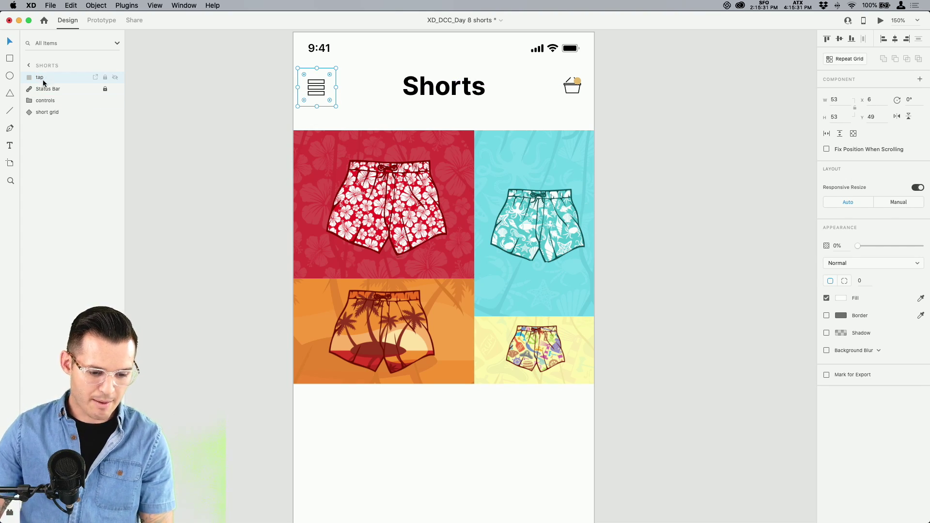
left_click_drag(50, 93, 53, 101)
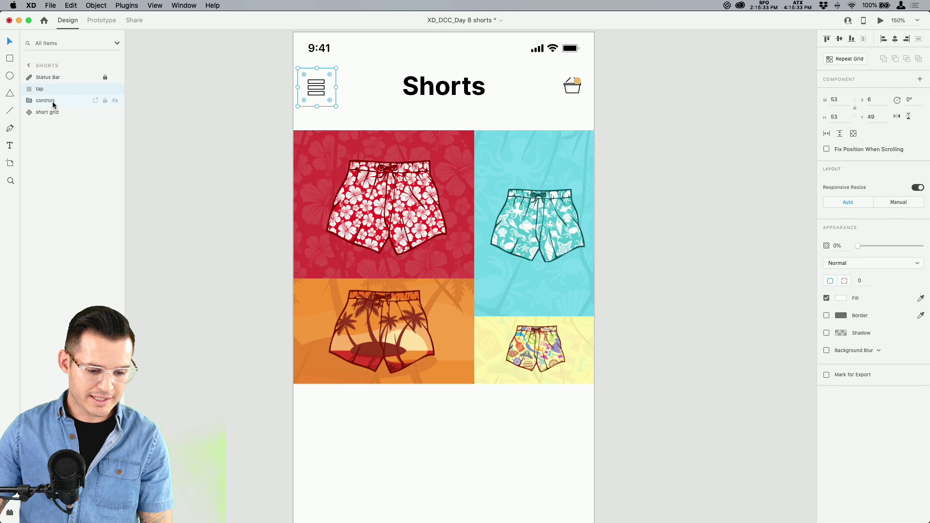
Combine tap, controls and short grid into one component named master grid
left_click(53, 102, "shift")
left_click(56, 113, "shift")
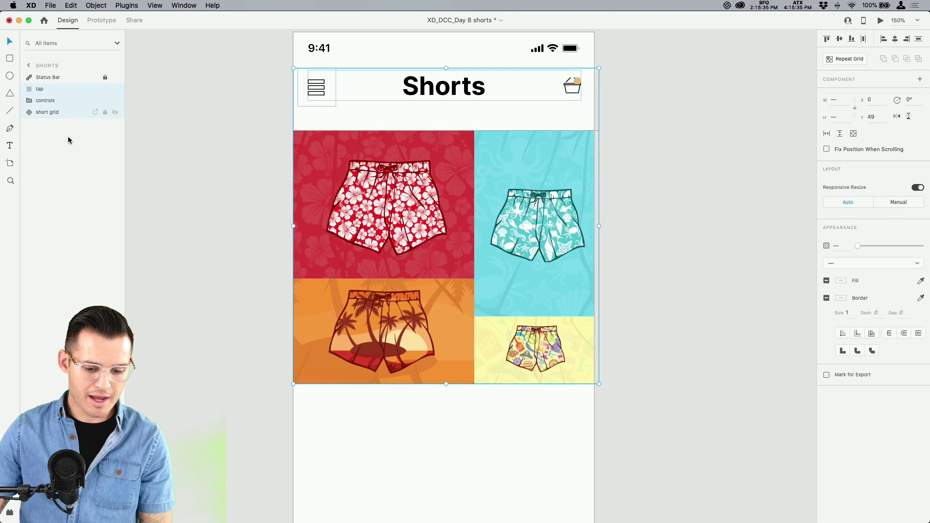
key("super+k")
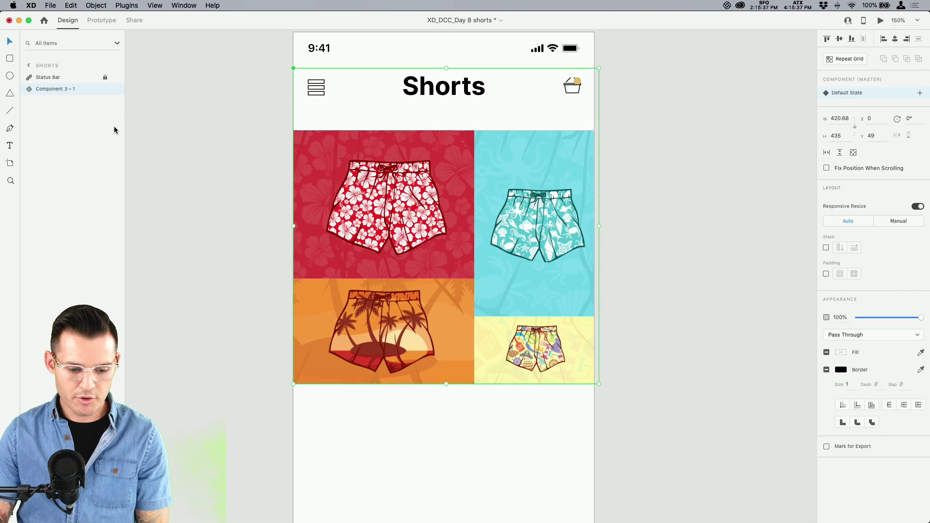
double_click(54, 88)
type("master grid")
key("Return")
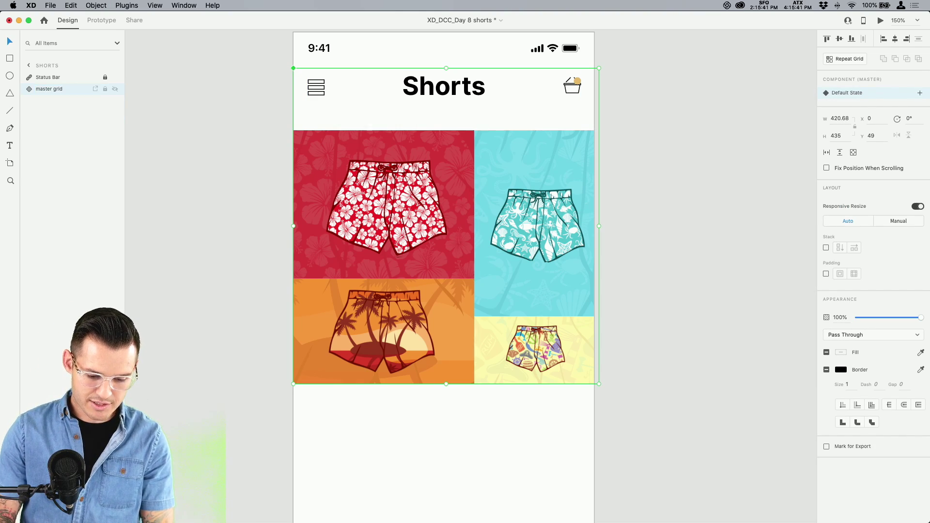
left_click(102, 21)
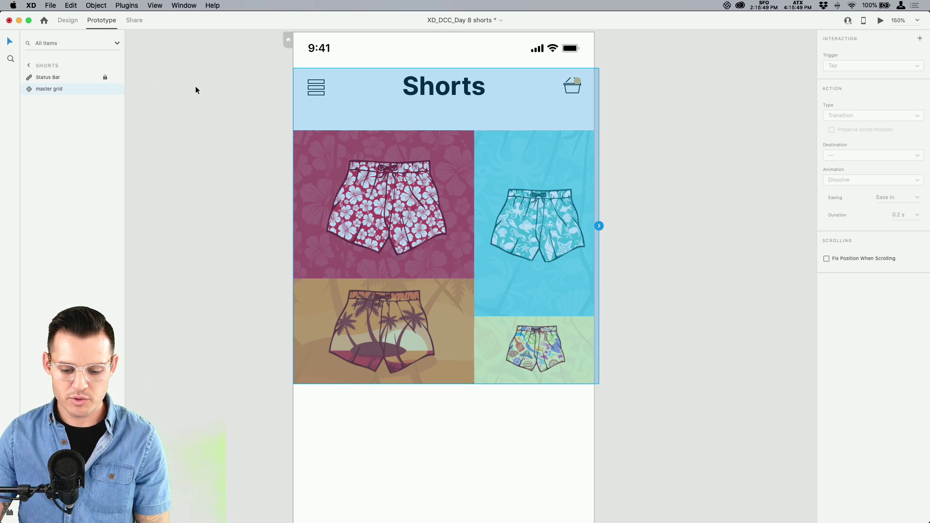
double_click(318, 91)
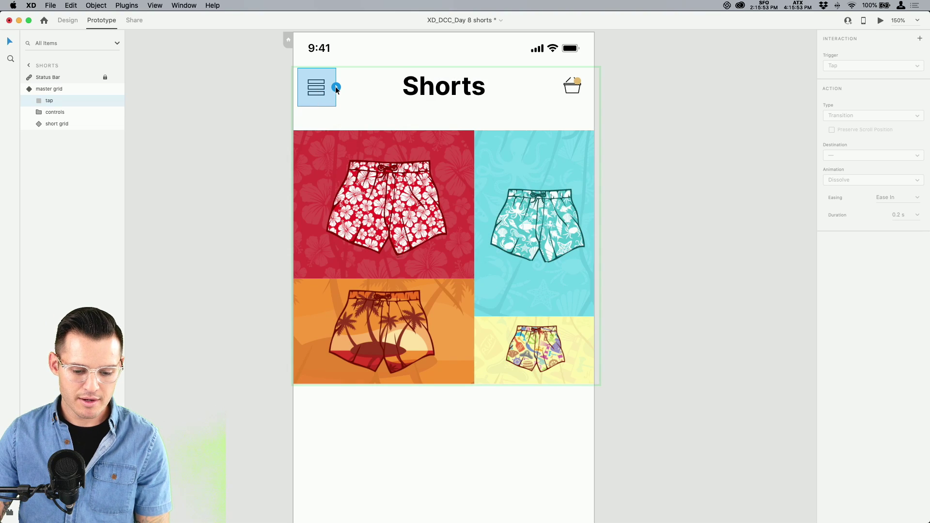
left_click(336, 88)
key("super+z")
left_click(150, 193)
left_click(364, 190)
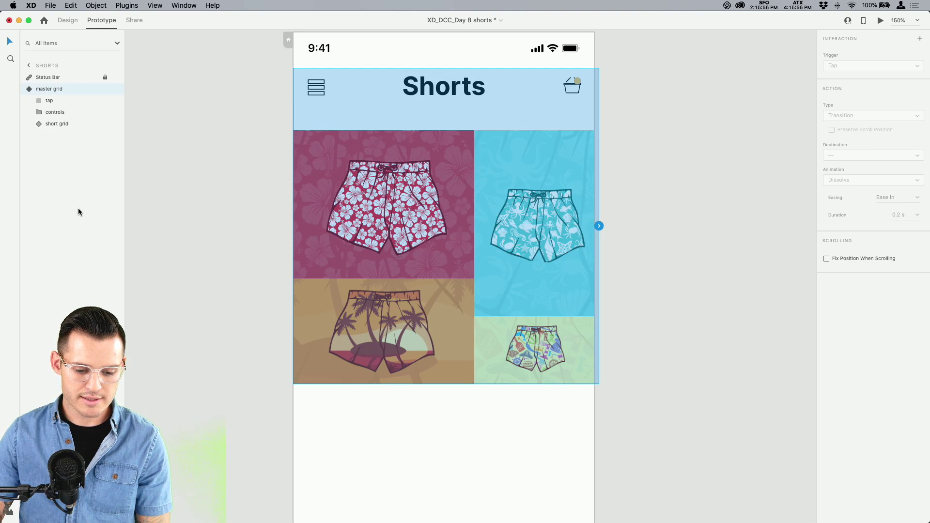
Add a new state named single column master' to the master grid component
left_click(69, 23)
left_click(919, 93)
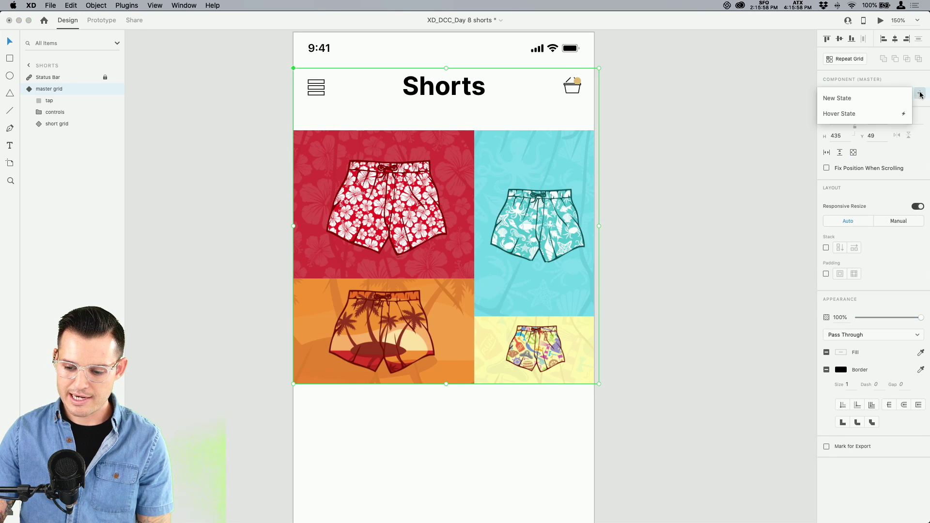
left_click(862, 100)
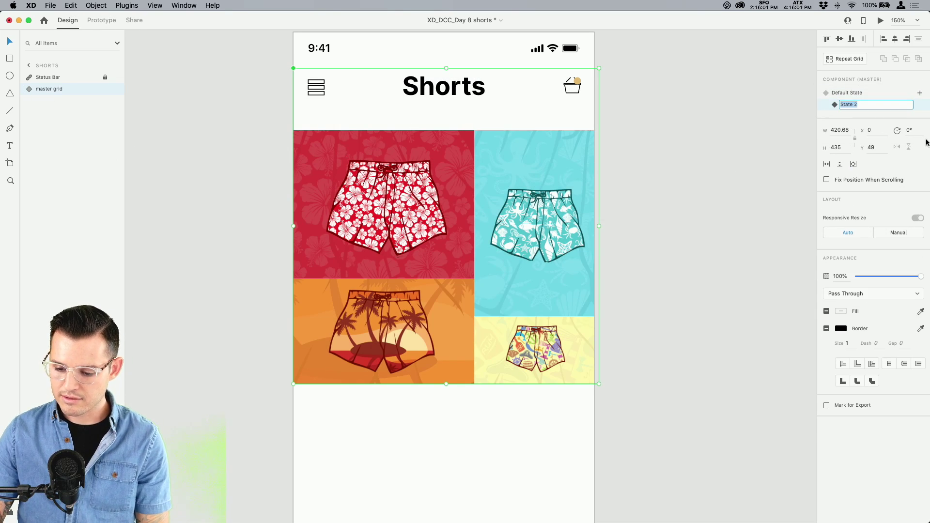
type("single column master")
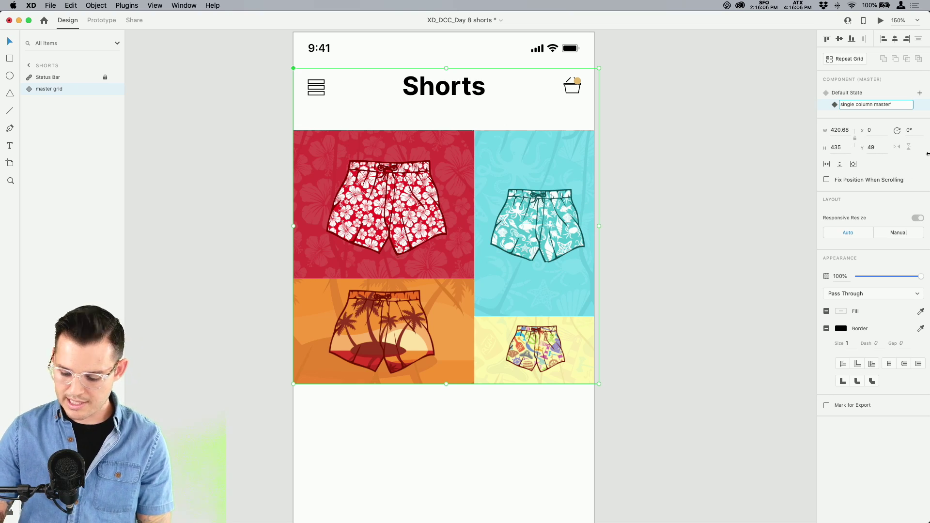
key("Return")
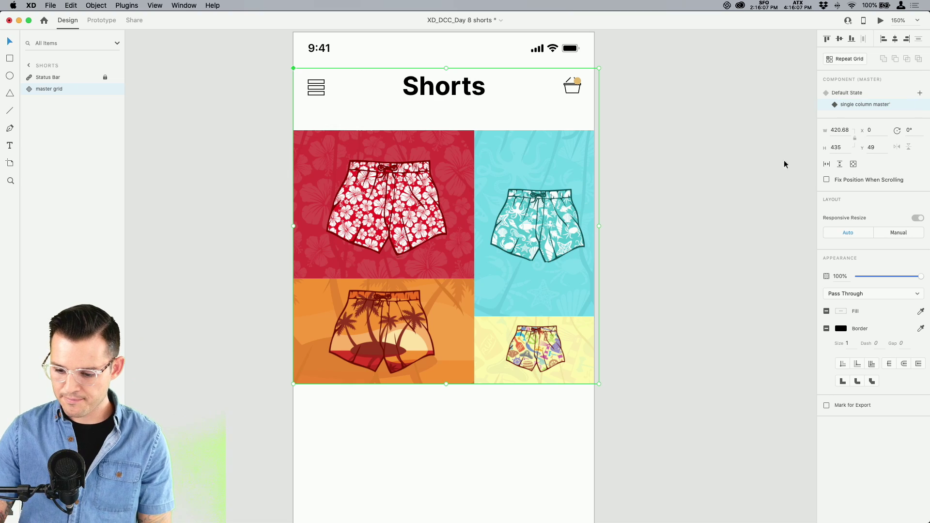
In the single column master' state, switch the layout-toggle icon to masonry and the short grid to single column grid
double_click(314, 91)
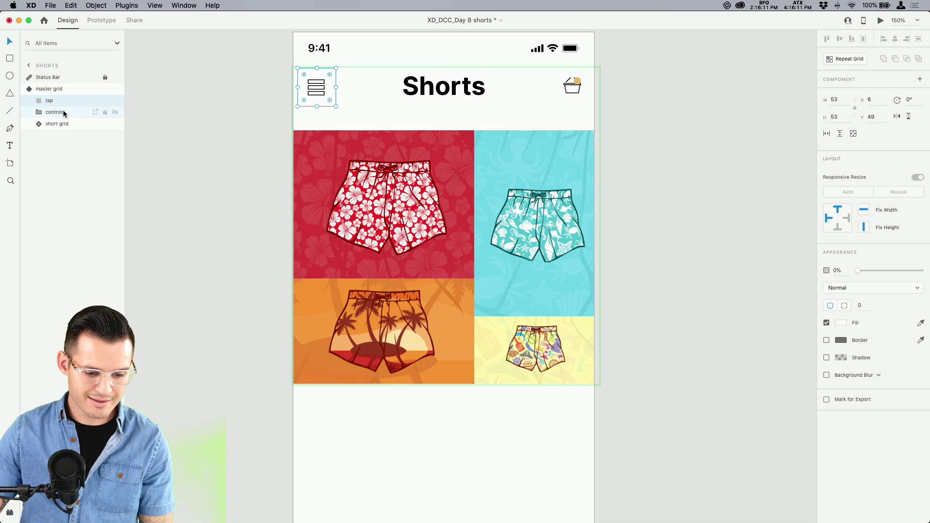
left_click(38, 113)
left_click(68, 126)
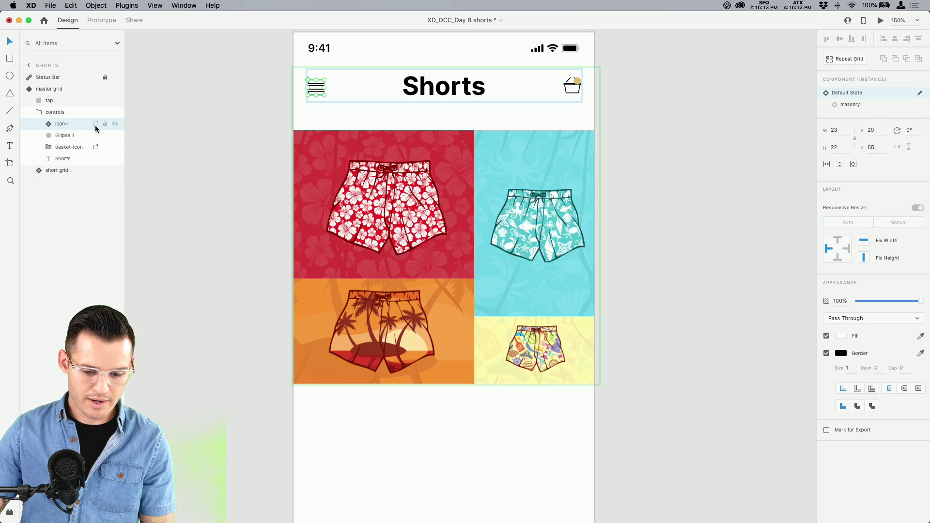
left_click(851, 104)
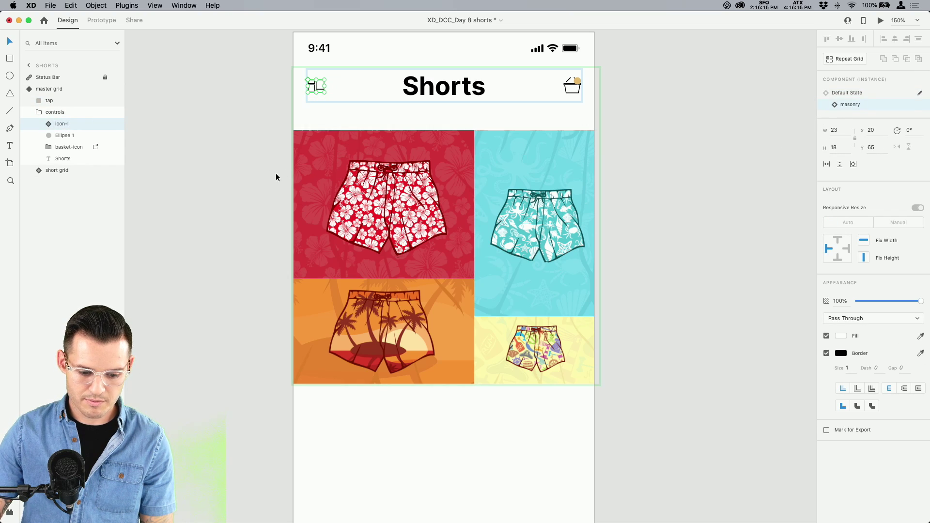
left_click(53, 170)
left_click(870, 104)
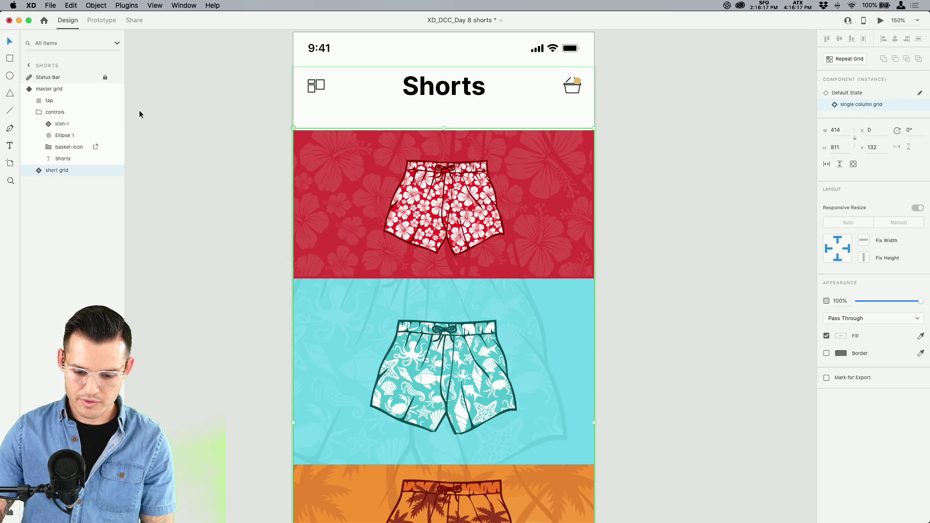
Compare the master grid component's two states and leave it on Default State
left_click(48, 89)
left_click(871, 93)
left_click(870, 104)
left_click(872, 98)
left_click(872, 104)
left_click(872, 100)
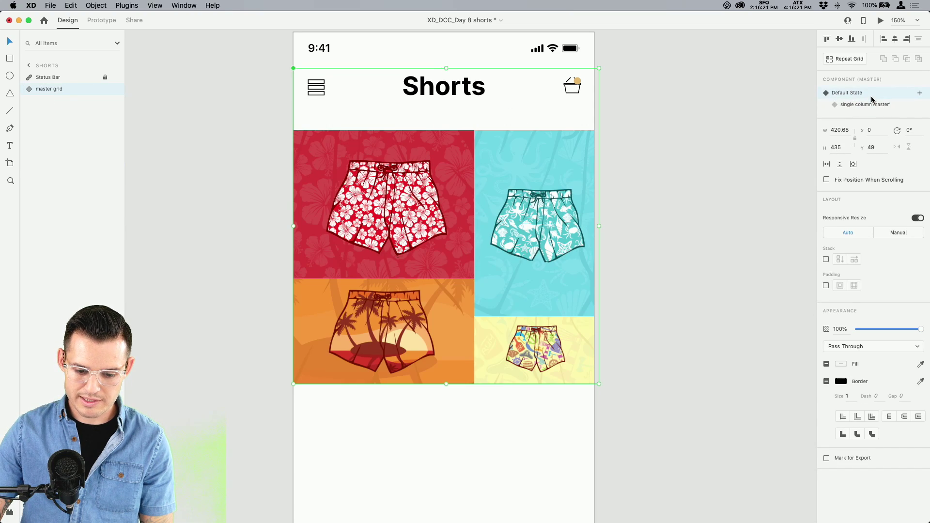
Give the Default State's tap area a Tap interaction that auto-animates to the single column master' state
left_click(29, 91)
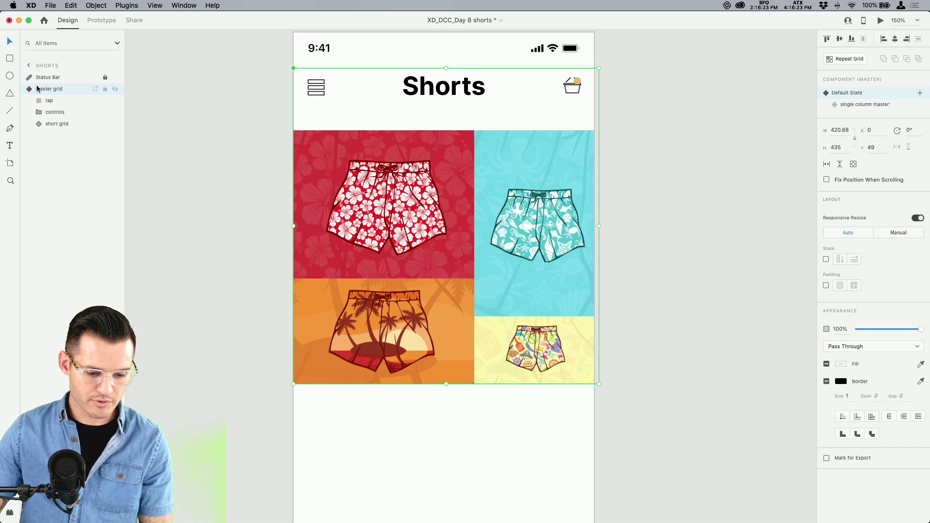
left_click(91, 23)
double_click(318, 94)
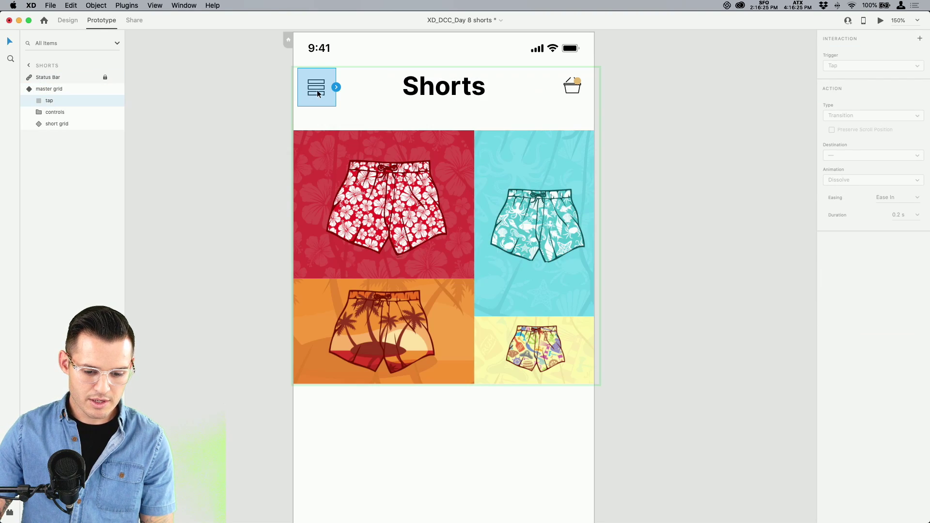
left_click(337, 88)
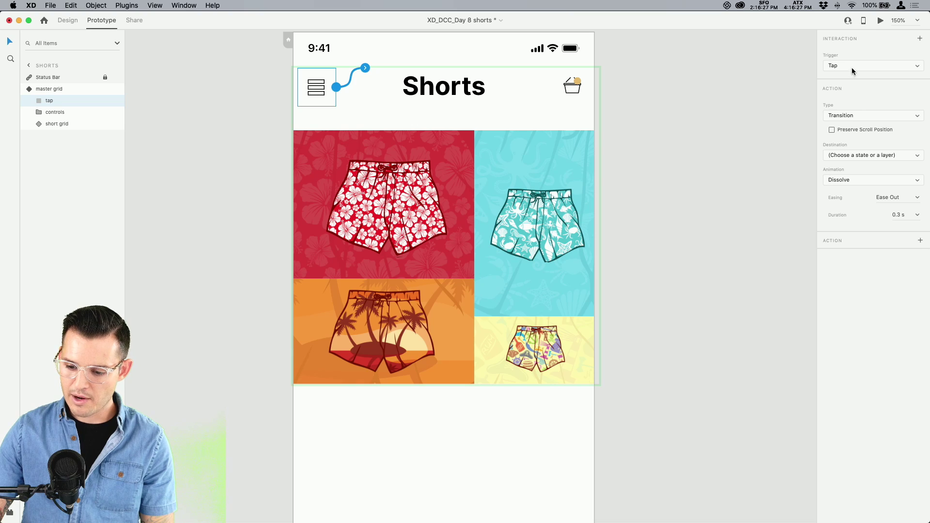
left_click(823, 107)
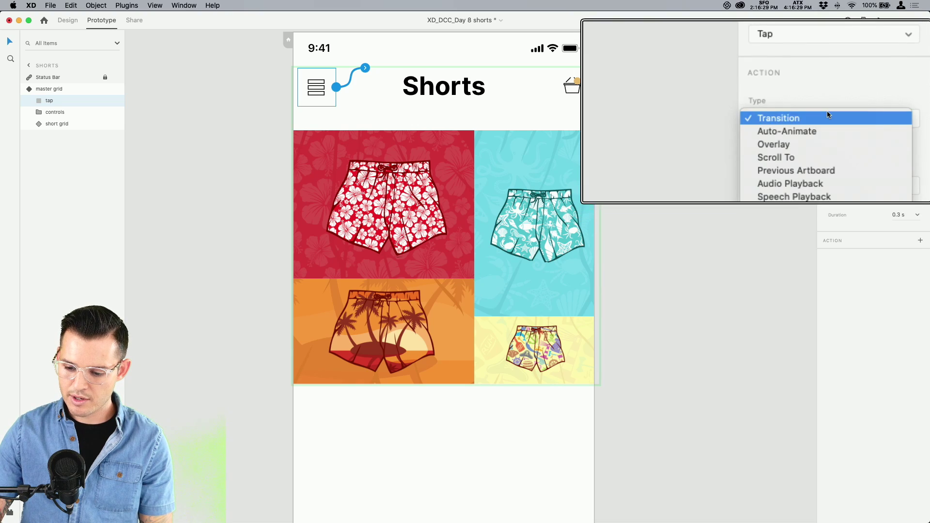
left_click(815, 126)
left_click(831, 142)
left_click(822, 153)
Set the tap interaction's easing to Snap and its duration to 0.5 s
left_click(902, 161)
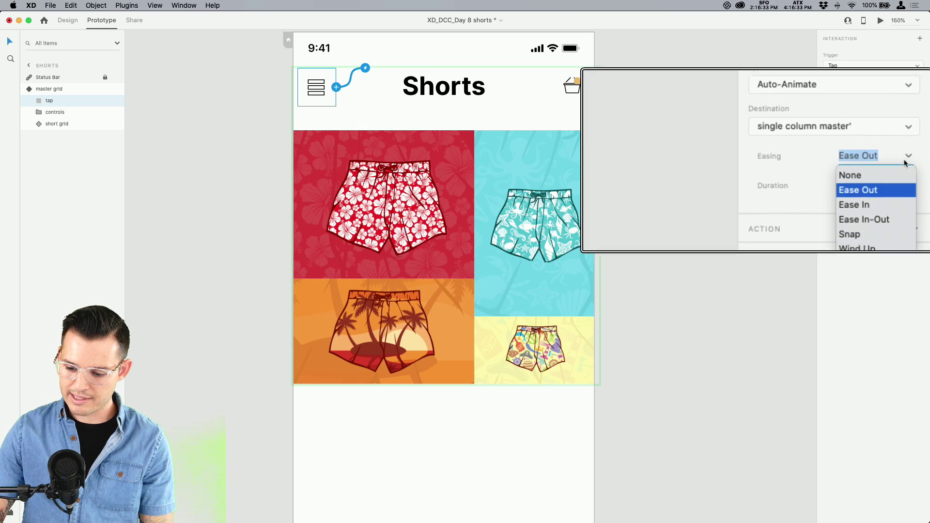
left_click(867, 205)
double_click(876, 176)
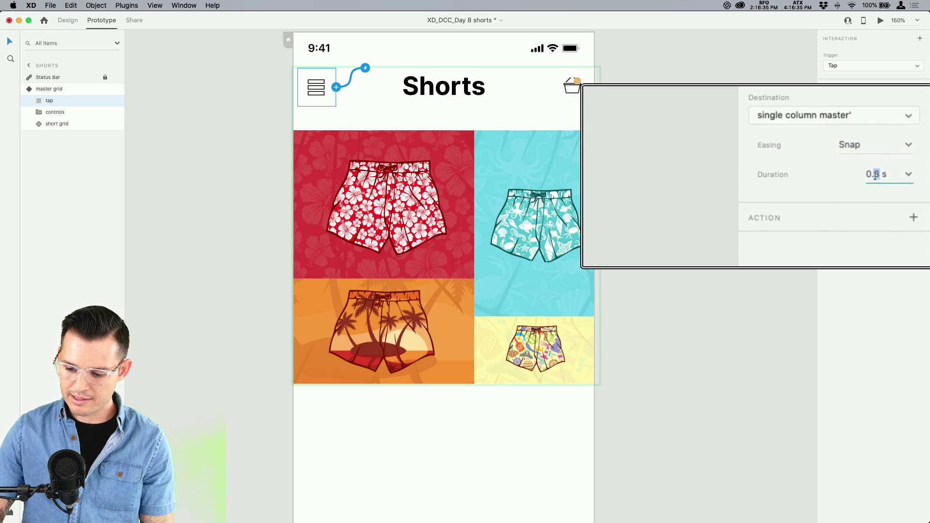
type("5")
key("Return")
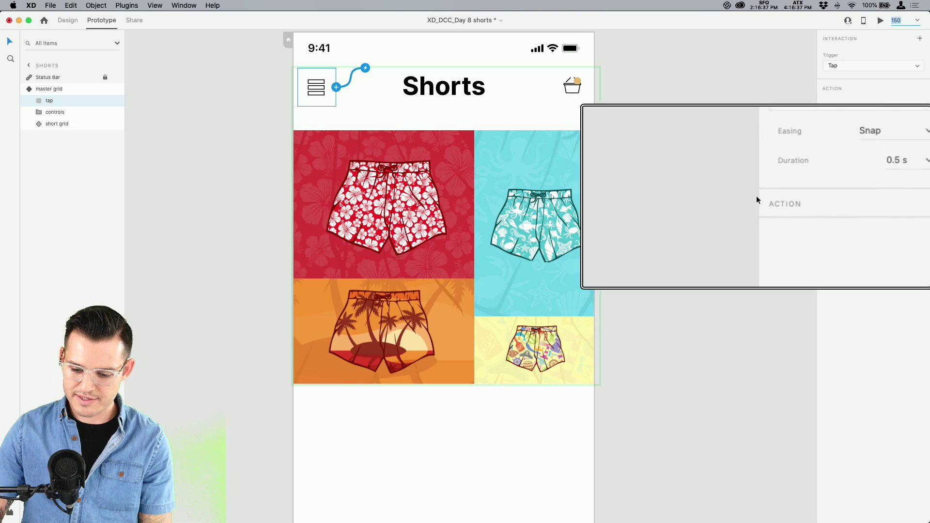
In the single column master' state, make the tap area auto-animate to Default State, and return master grid to Default State
left_click(54, 89)
left_click(865, 64)
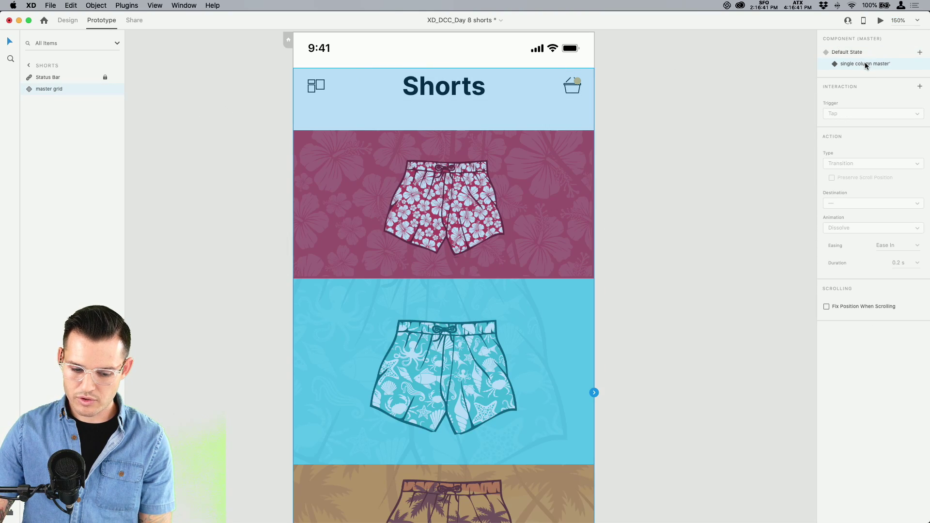
double_click(316, 89)
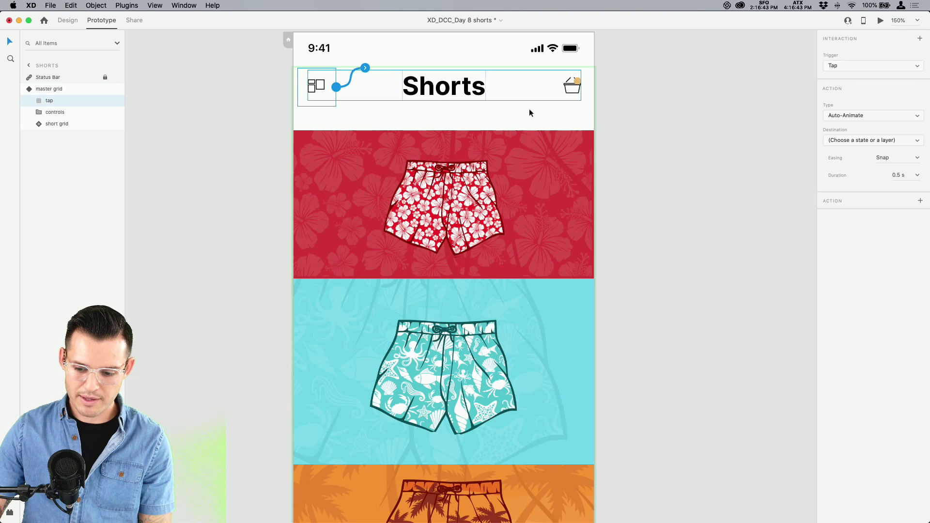
left_click(880, 140)
left_click(875, 154)
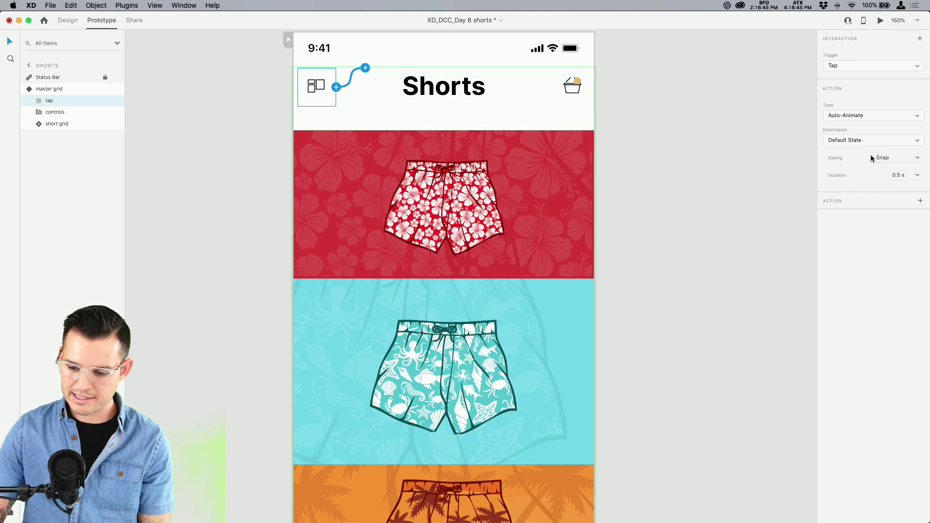
left_click(49, 89)
left_click(867, 52)
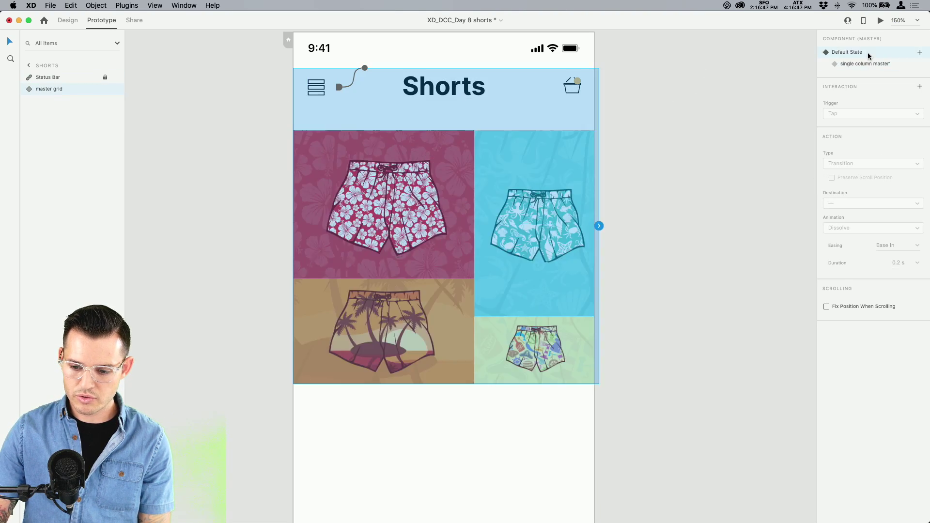
Preview the prototype, toggle repeatedly between the grid and single-column layouts with the header icon, and close the preview
left_click(880, 21)
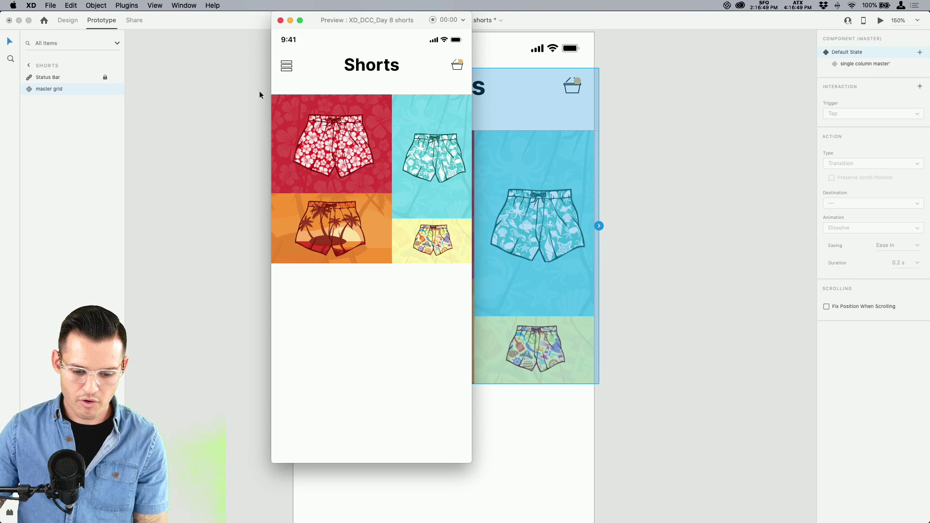
left_click(288, 69)
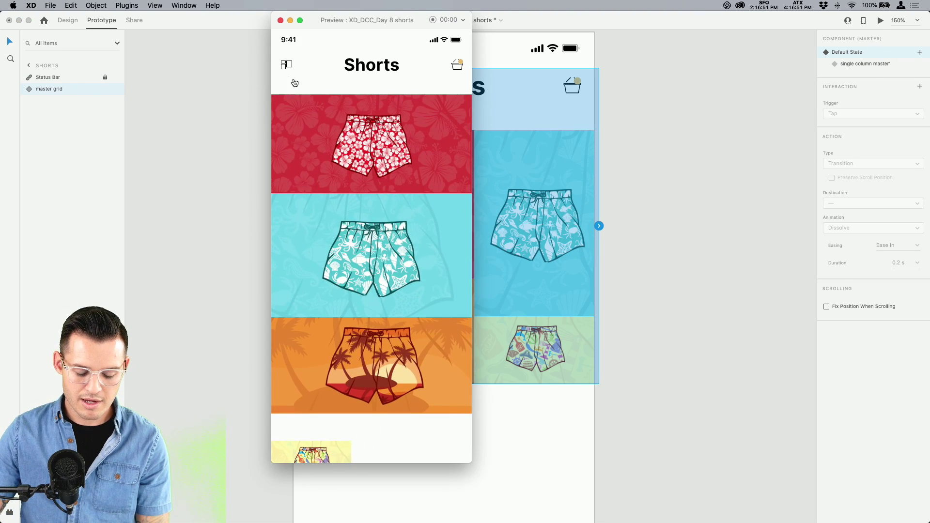
left_click(287, 65)
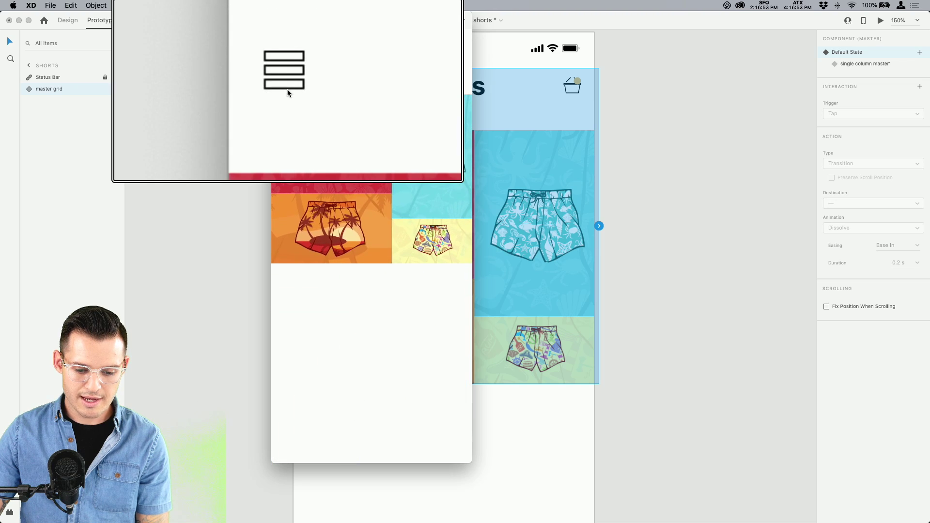
left_click(288, 92)
left_click(288, 92)
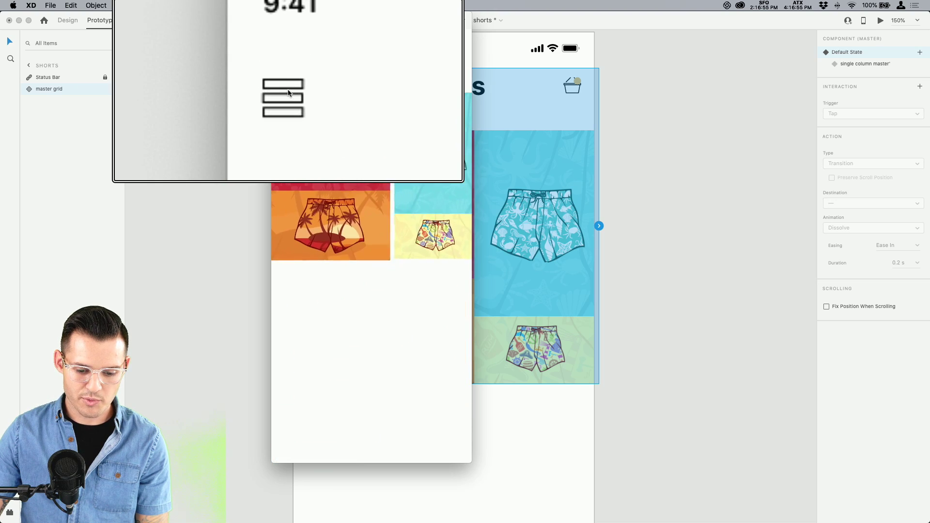
left_click(288, 92)
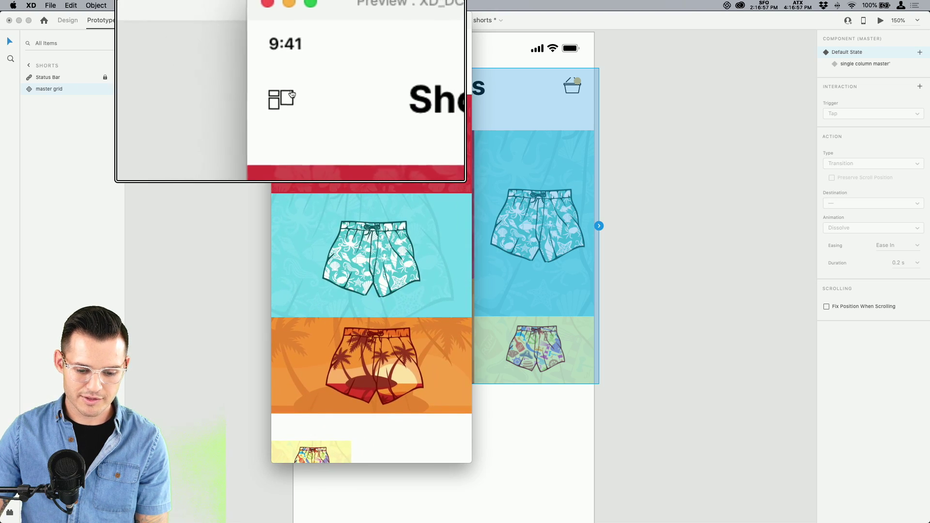
left_click(286, 66)
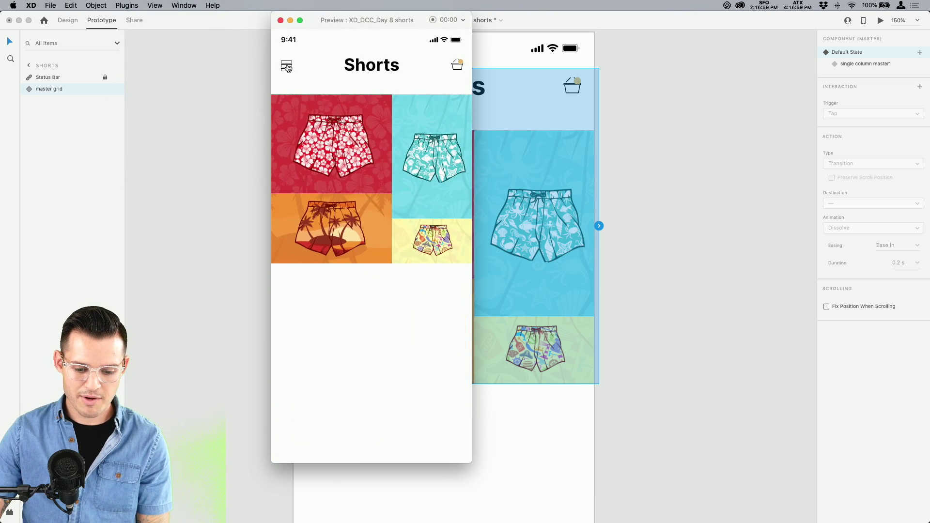
left_click(288, 66)
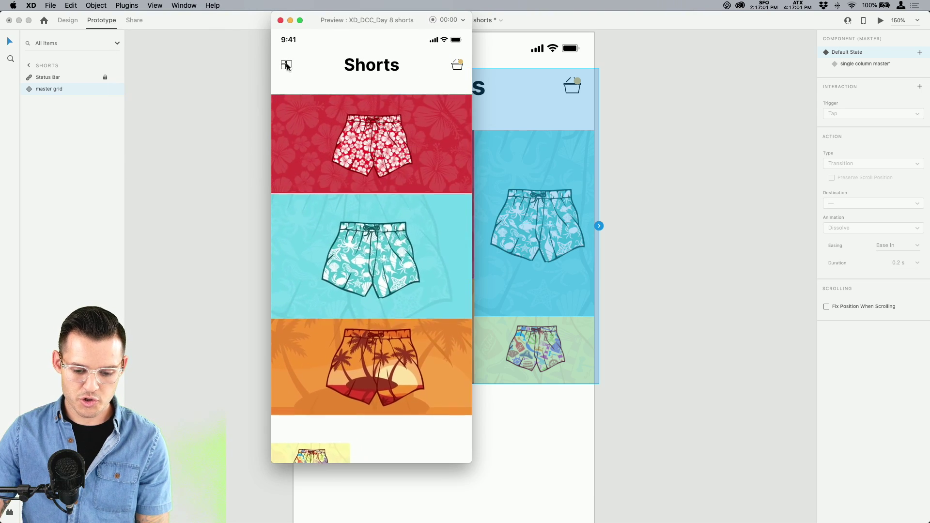
left_click(287, 67)
left_click(287, 67)
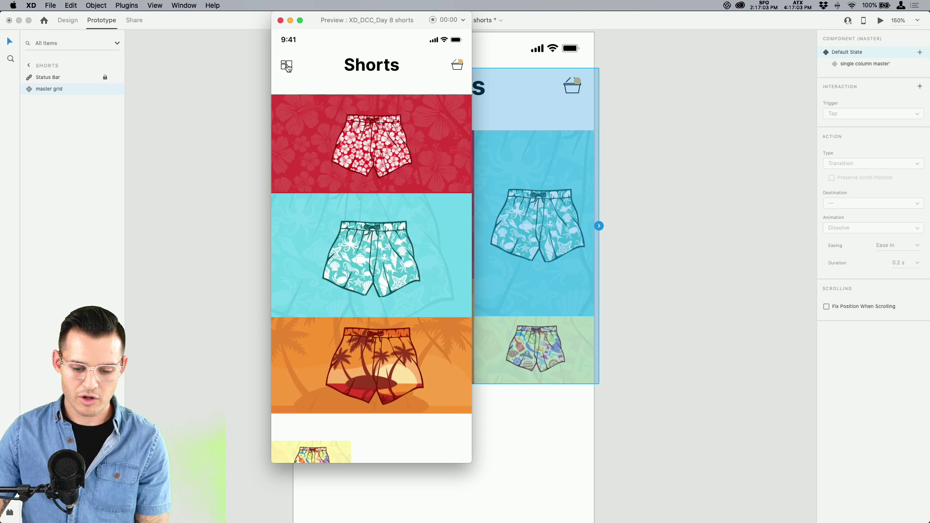
left_click(281, 20)
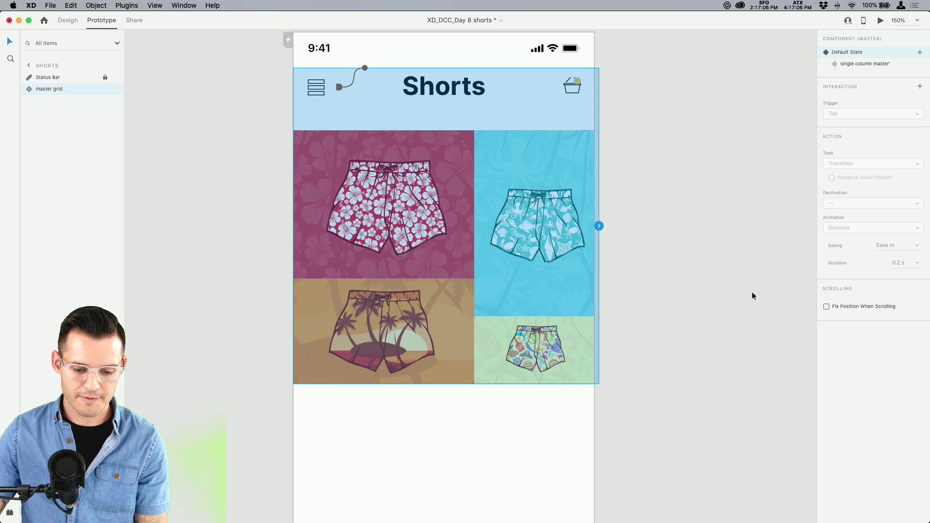
Deselect everything, save the document, and show the Shorts artboard at 100%
left_click(55, 77)
left_click(182, 78)
key("super+s")
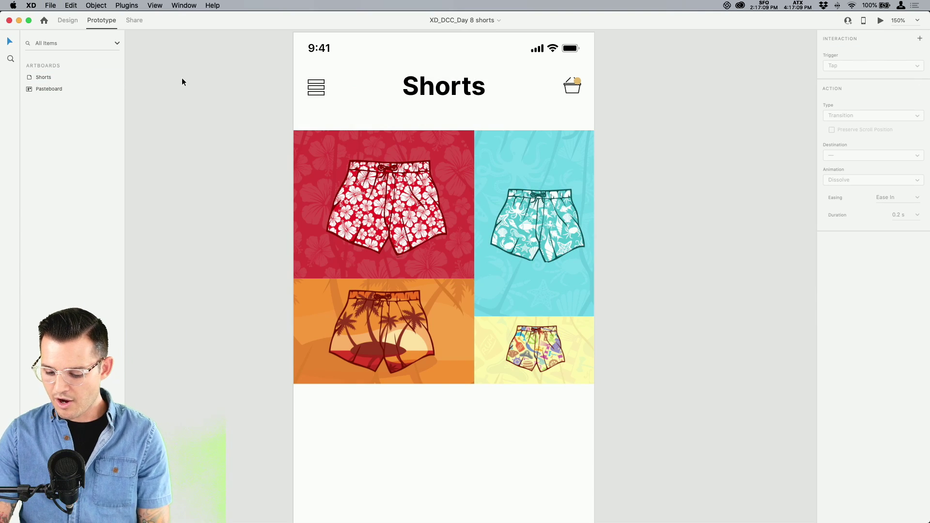
key("super+1")
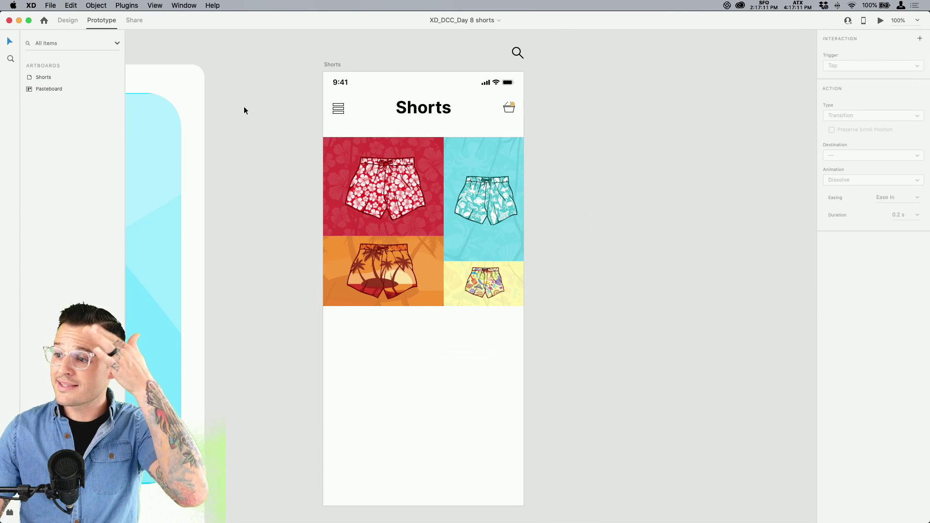
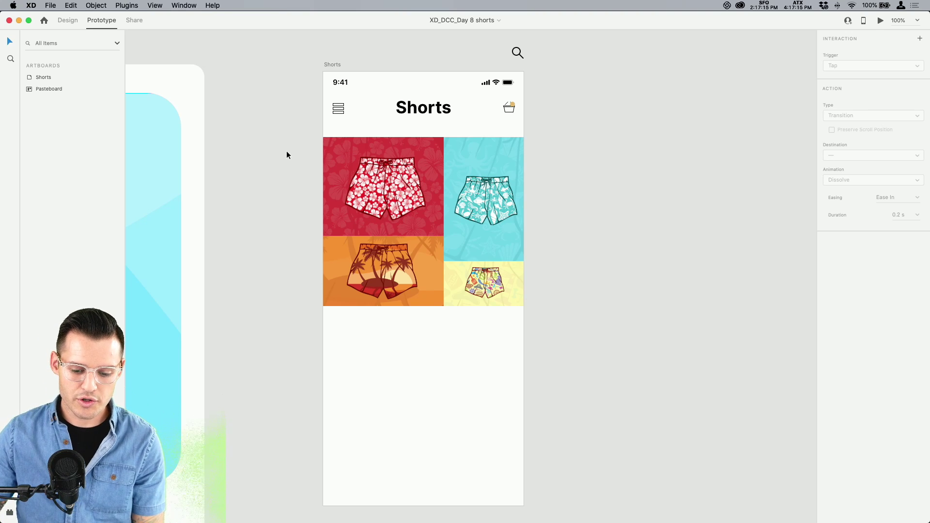
In Design mode, draw a new artboard about 334 × 325 px beside the Shorts artboard and shift it slightly lower
double_click(344, 166)
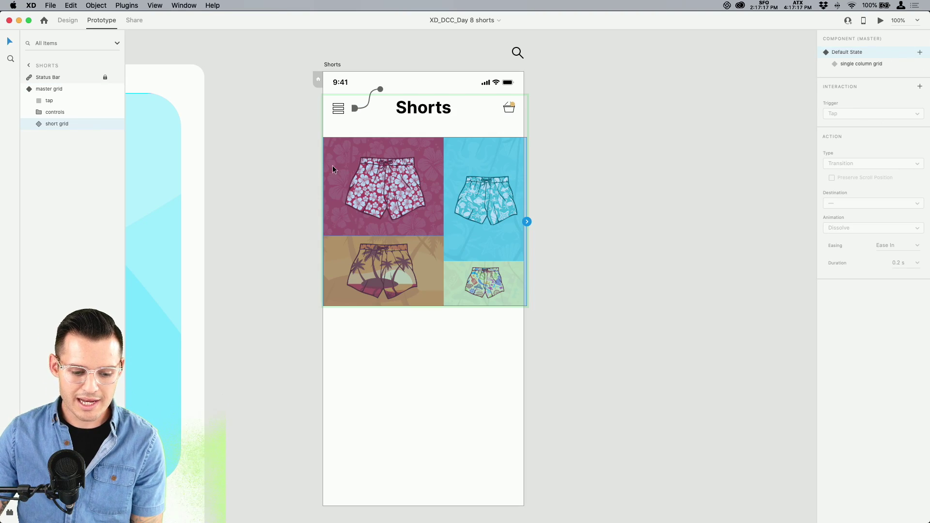
double_click(350, 167)
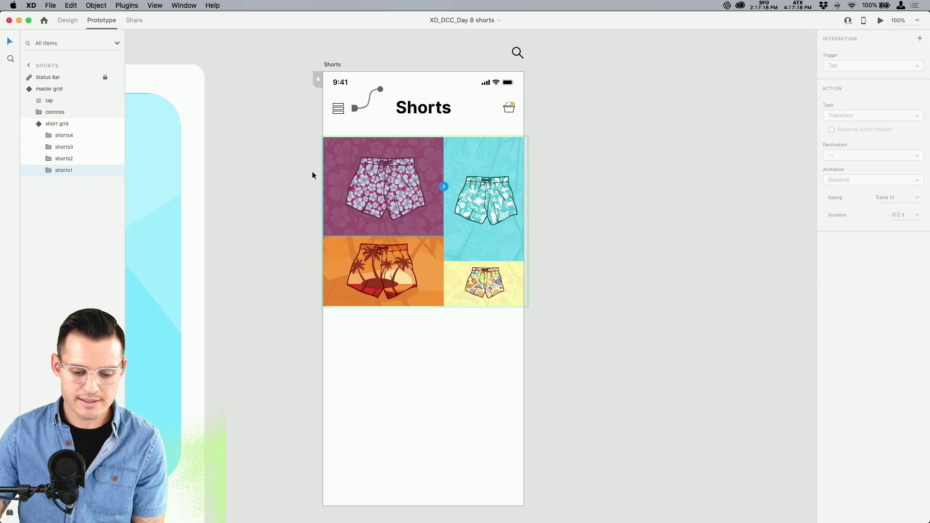
left_click(68, 21)
left_click(575, 310)
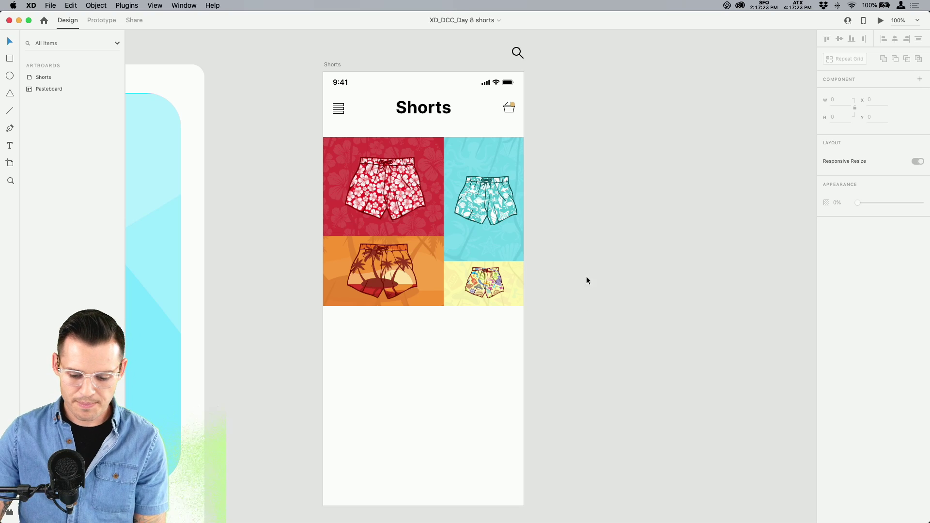
scroll(576, 267, "right", 3)
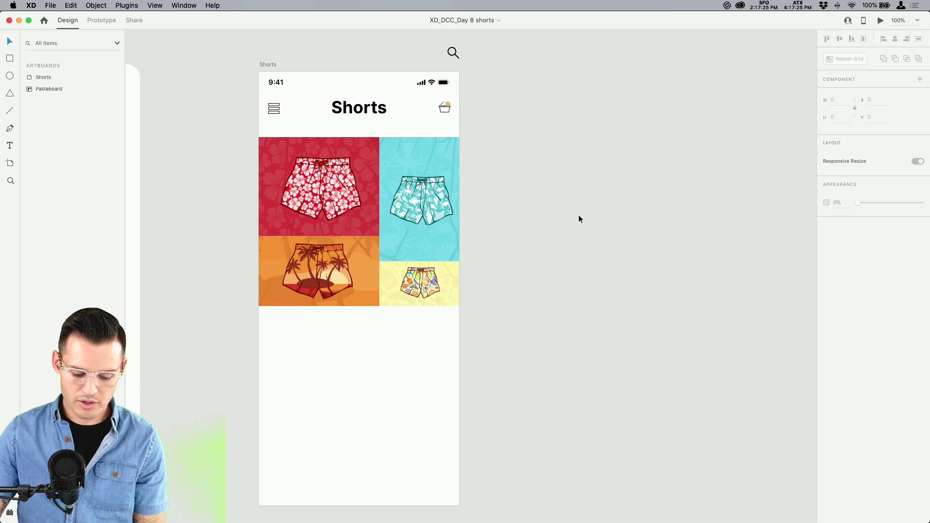
key("a")
left_click_drag(494, 124, 656, 282)
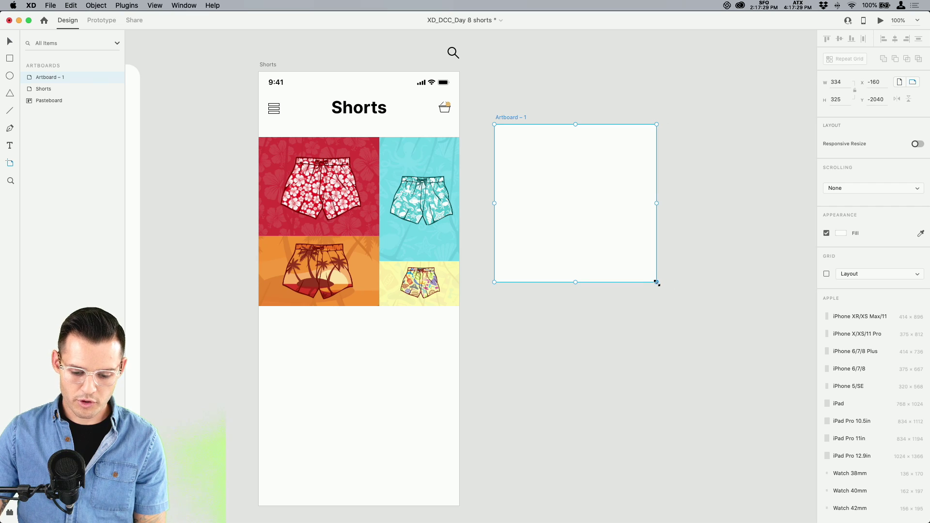
left_click_drag(578, 192, 596, 257)
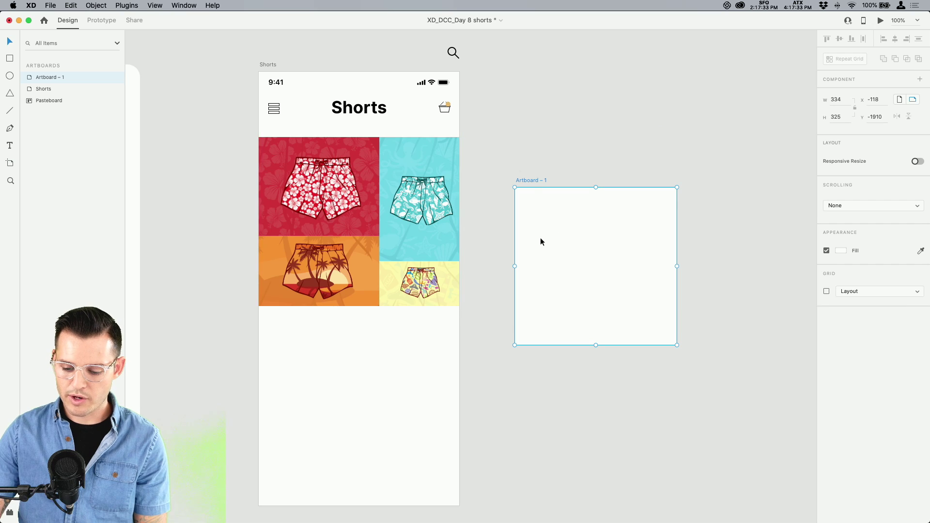
Copy the red floral shorts from the short grid onto the new artboard and position them in its lower middle
left_click(335, 183, "super")
left_click(61, 183)
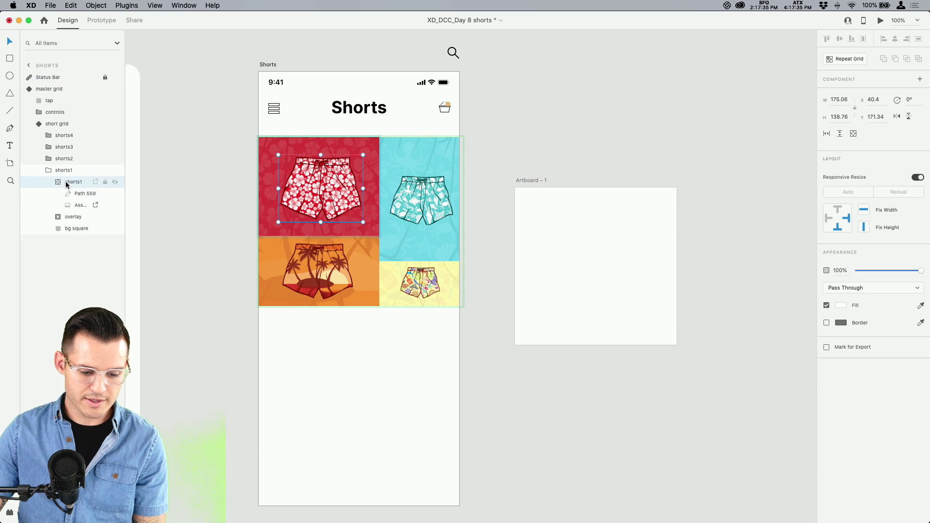
left_click(594, 222)
key("super+v")
left_click_drag(576, 300, 607, 266)
Copy the Shorts heading to the upper part of the new artboard and change its text to "Red Riders"
left_click(373, 107, "super")
key("super+c")
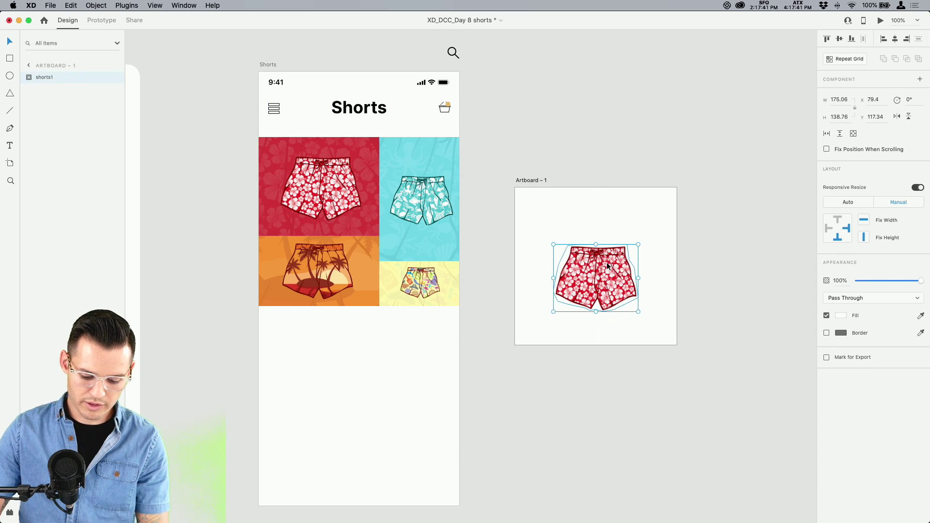
key("super+v")
left_click_drag(602, 228, 545, 215)
double_click(548, 214)
type("Red R")
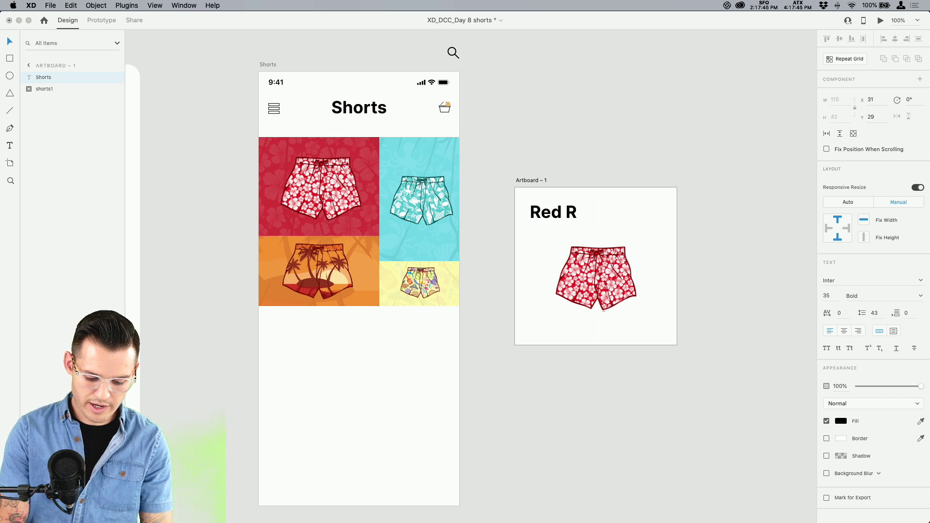
type("iders")
key("Escape")
Shrink the Red Riders title to size 22 and place a size 12 copy of it just below
left_click_drag(573, 222, 282, 239)
left_click(588, 259)
key("super+equal")
key("super+equal")
scroll(364, 230, "right", 2)
left_click(392, 132)
left_click_drag(392, 132, 425, 169)
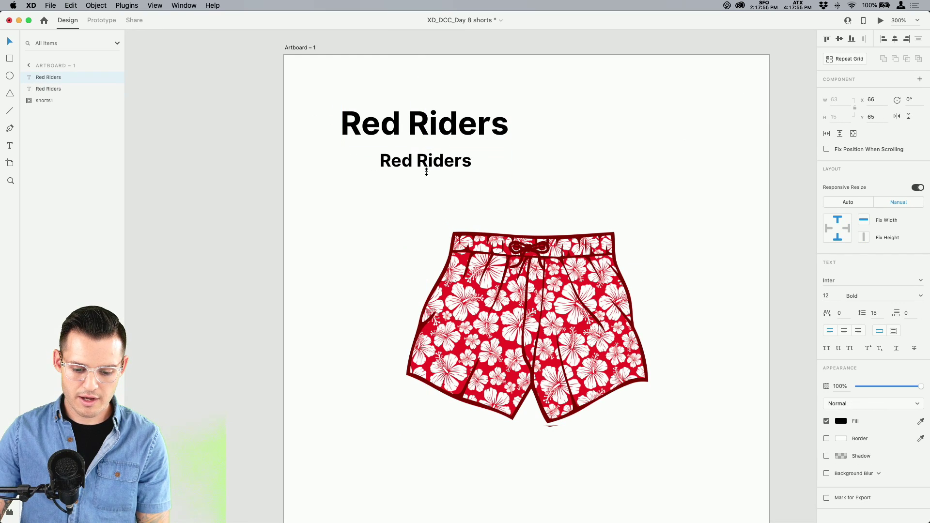
Set the smaller Red Riders copy to Medium weight with a light grey fill
left_click(921, 297)
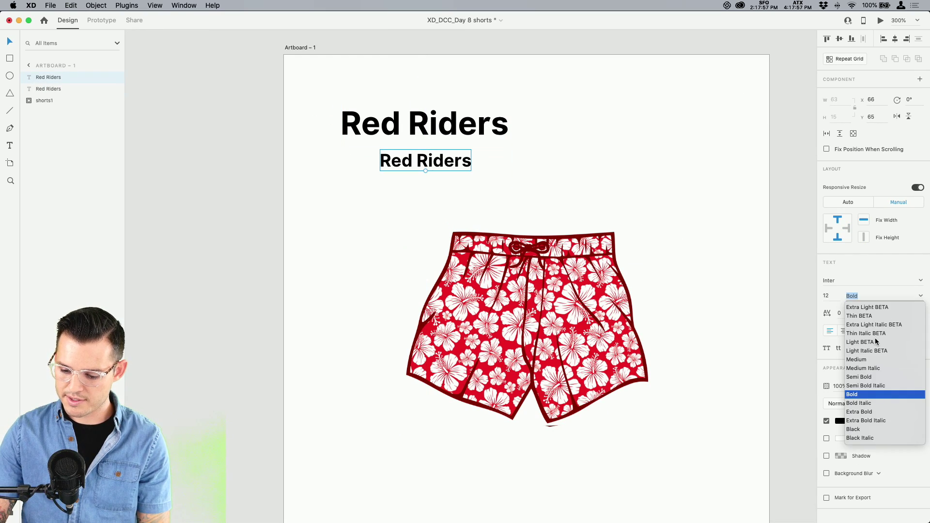
left_click(870, 360)
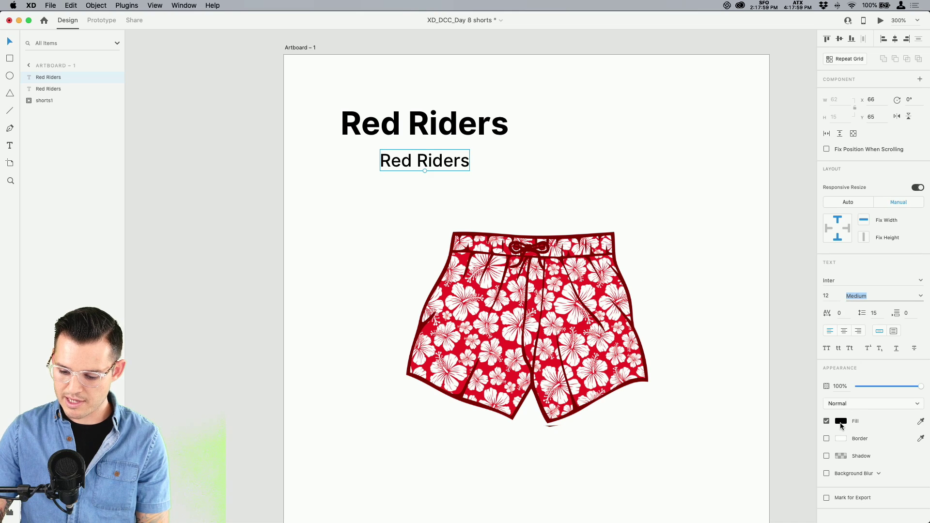
left_click(840, 422)
left_click_drag(770, 421, 693, 388)
left_click(403, 158)
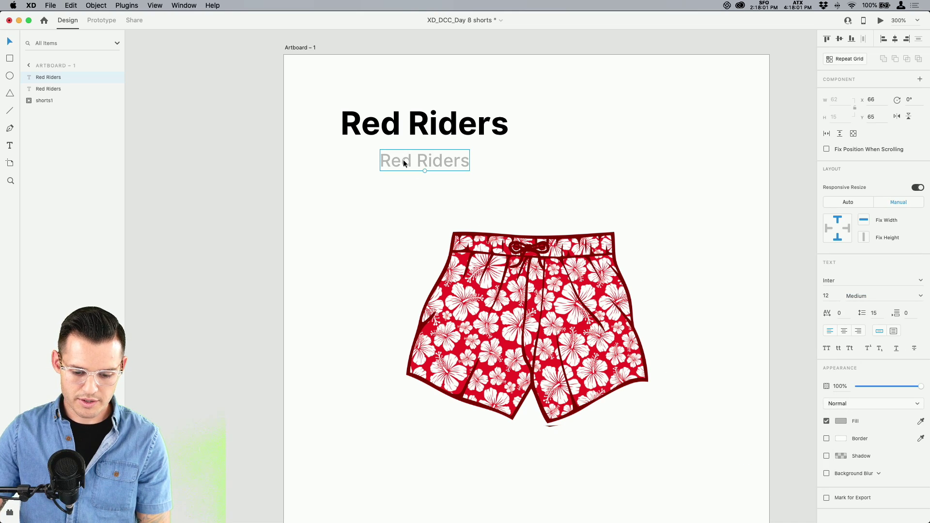
Change the grey text to "$19.99" and line it up with the title's left edge, directly beneath it
double_click(404, 160)
type("19.99")
type("$")
key("Escape")
left_click_drag(394, 162, 350, 131)
left_click(365, 137, "shift")
Enlarge the red shorts on the new artboard to about 255 × 202 px
left_click(634, 227)
left_click_drag(653, 226, 711, 157)
key("super+1")
key("super+plus")
Move the Red Riders title and the $19.99 price together closer to the artboard's top edge
left_click(422, 198)
left_click(414, 214, "shift")
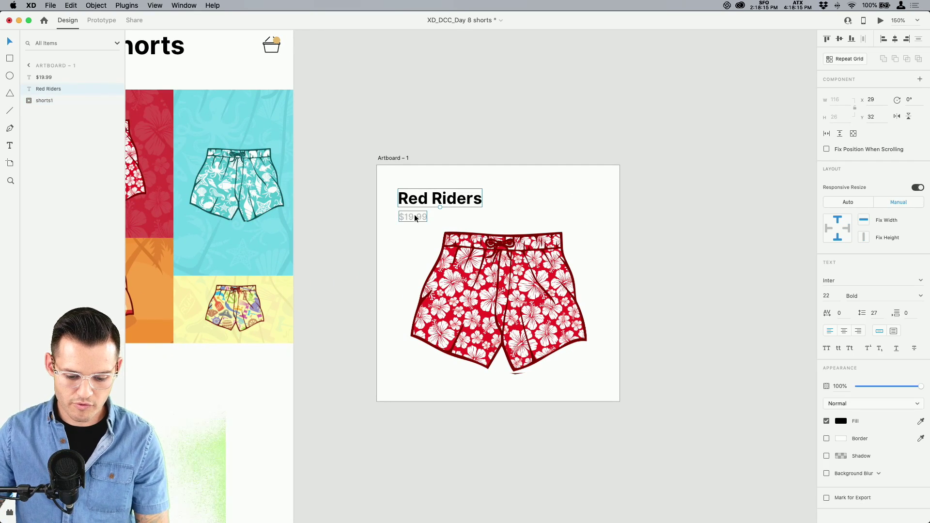
left_click_drag(414, 214, 414, 209)
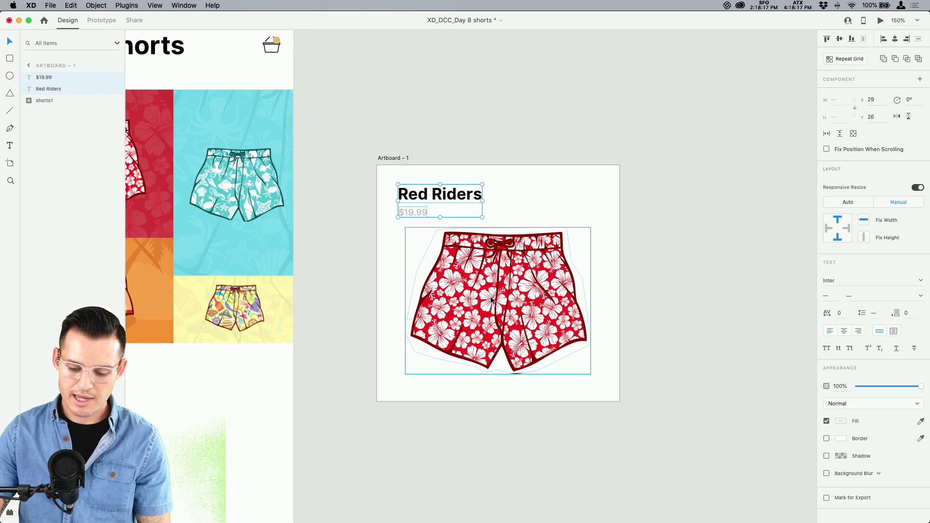
left_click_drag(426, 195, 424, 191)
Reduce the red shorts to about 235 × 186 px and move them up slightly beneath the price
left_click(573, 234)
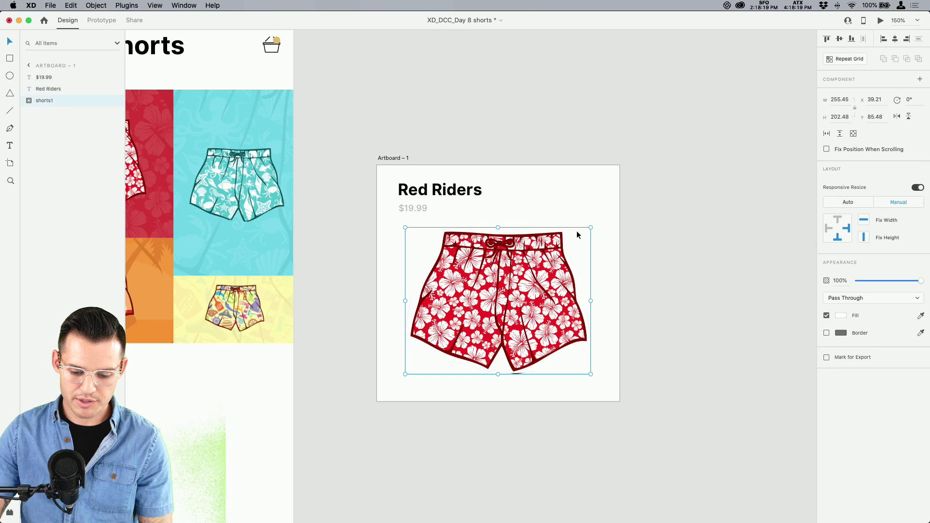
left_click_drag(590, 225, 584, 232)
left_click_drag(502, 286, 502, 275)
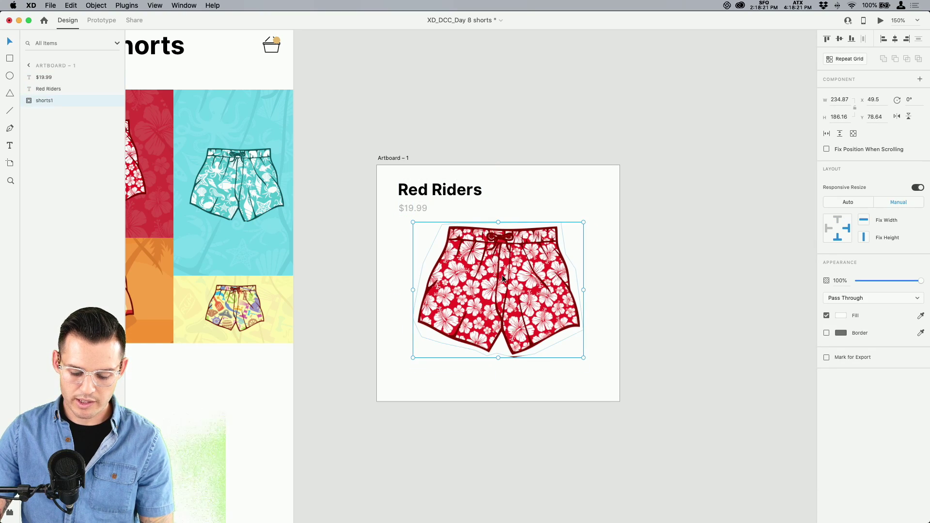
Extend the artboard downward and add a centered, borderless 236 × 38 px rectangle below the shorts, filled with their red
left_click(397, 158)
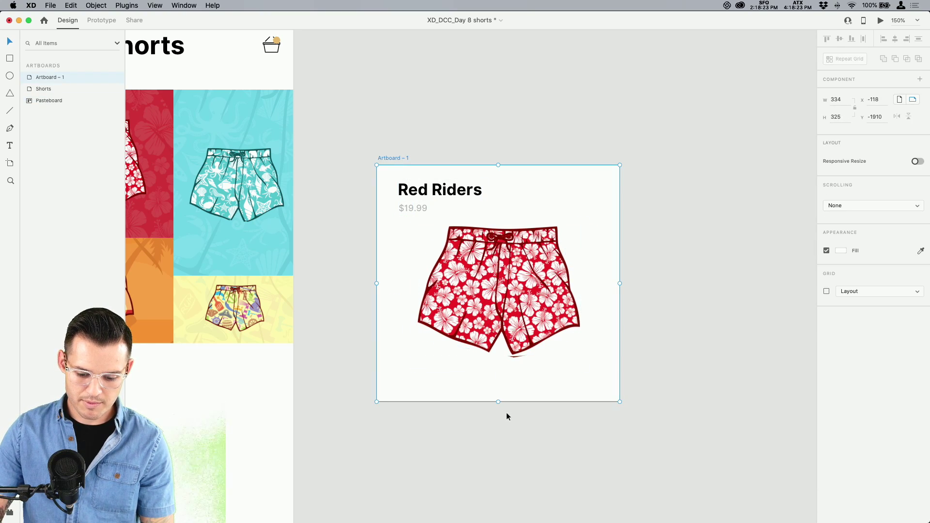
left_click_drag(498, 402, 488, 436)
left_click_drag(419, 386, 591, 413)
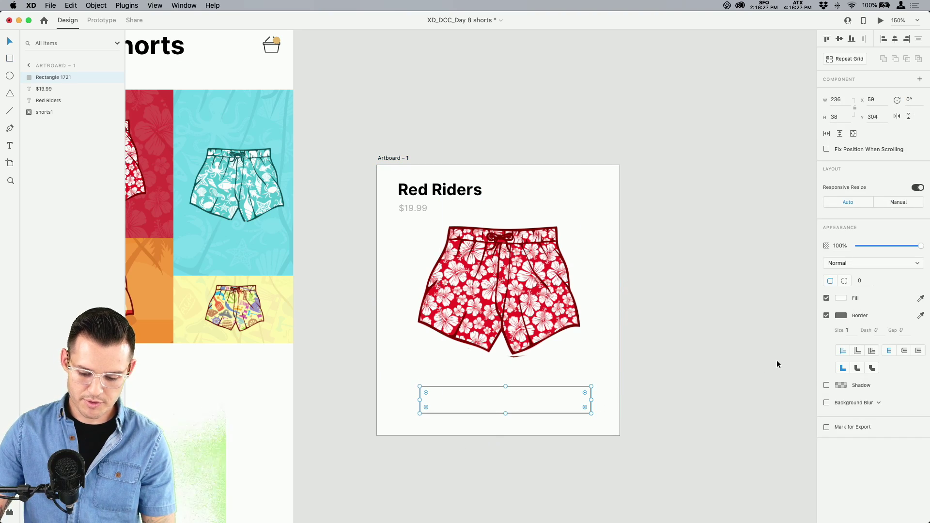
left_click(826, 315)
left_click(920, 298)
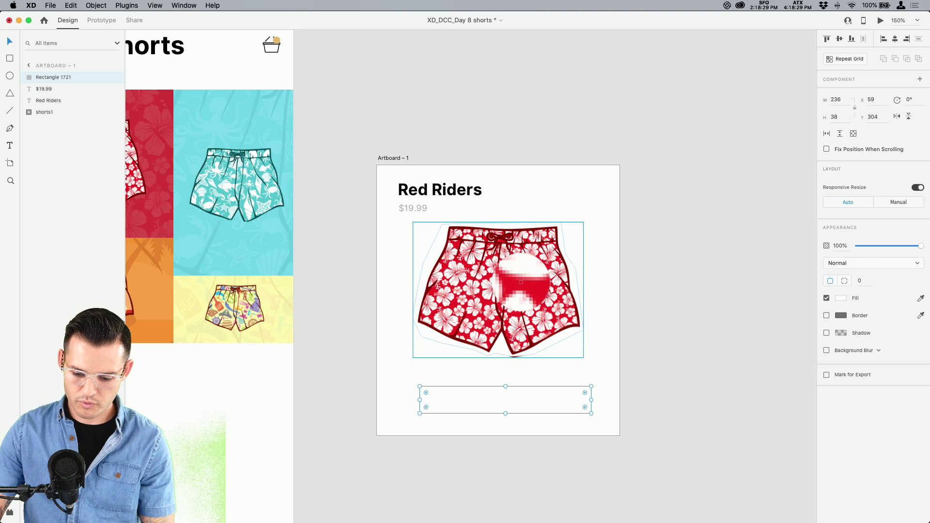
left_click(504, 262)
left_click_drag(501, 399, 502, 399)
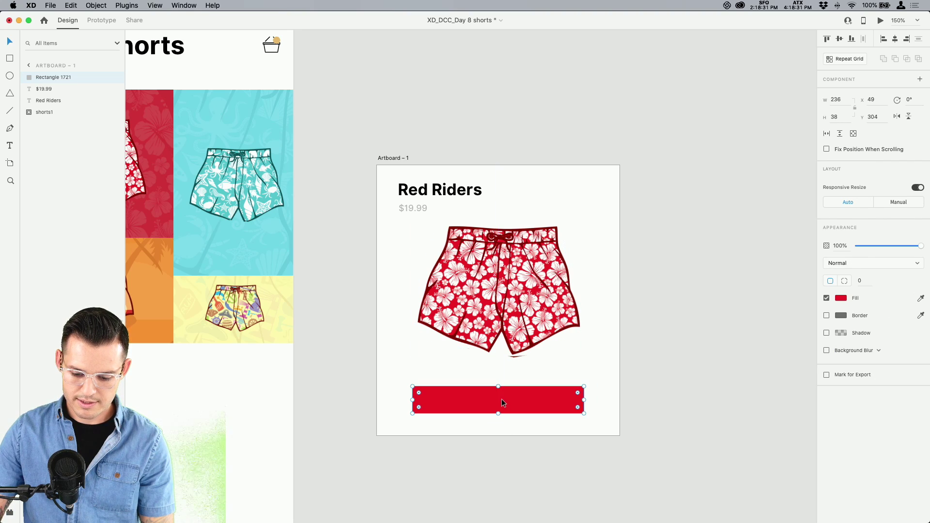
Duplicate the title onto the red rectangle, bring it to the front, and change its text to "Add to cart"
left_click_drag(447, 197, 507, 400)
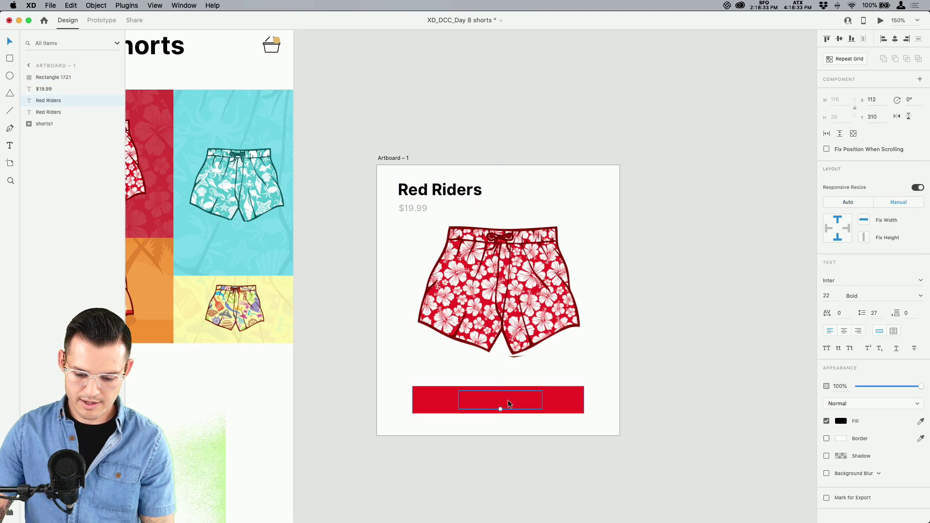
key("super+shift+bracketright")
double_click(507, 400)
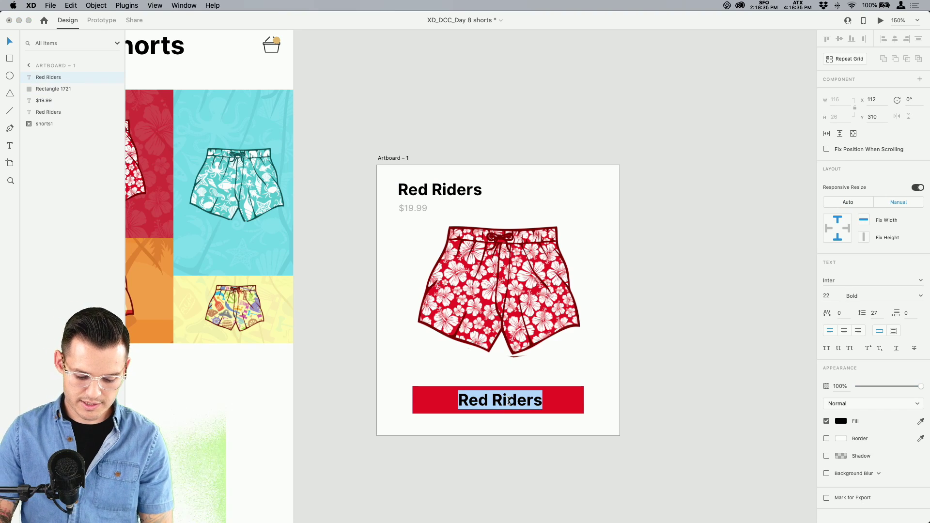
type("Add to cart")
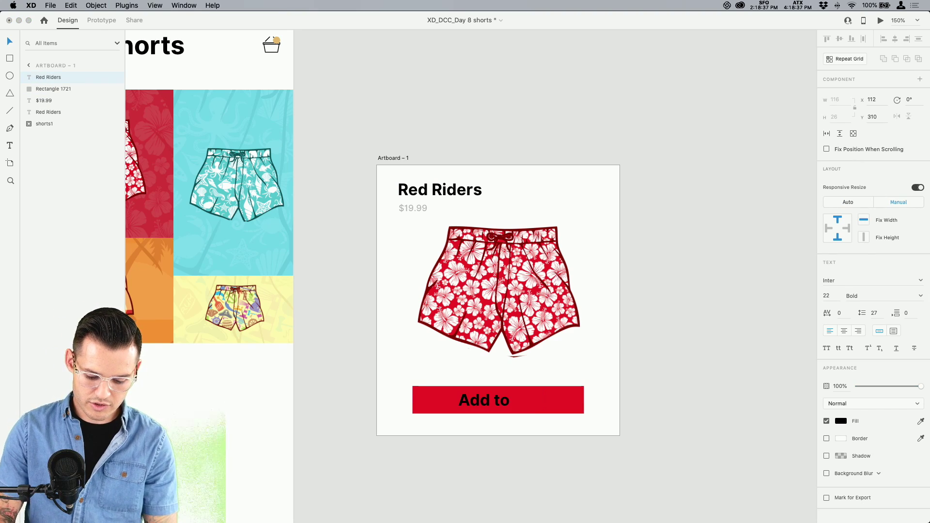
key("Escape")
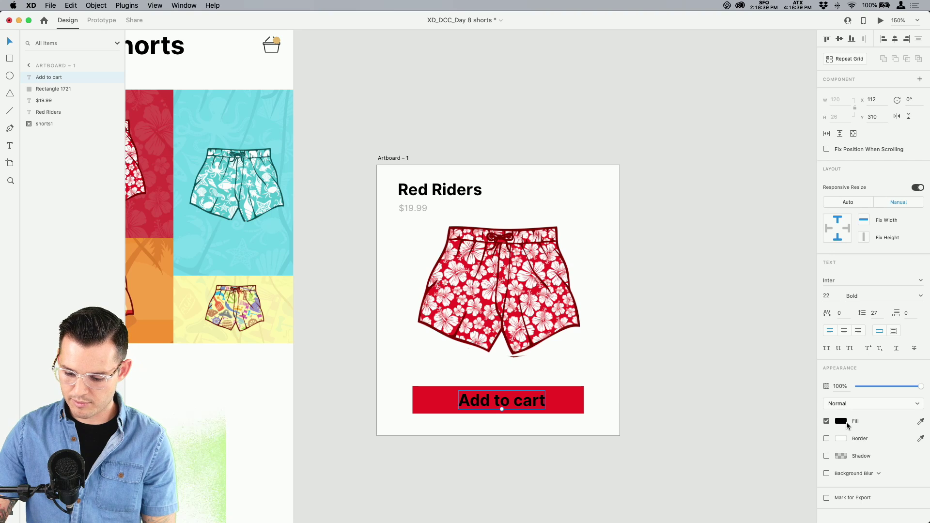
Make the Add to cart label white at size 17 and center it on the red rectangle
left_click(840, 421)
left_click(503, 404)
left_click_drag(503, 403, 499, 404)
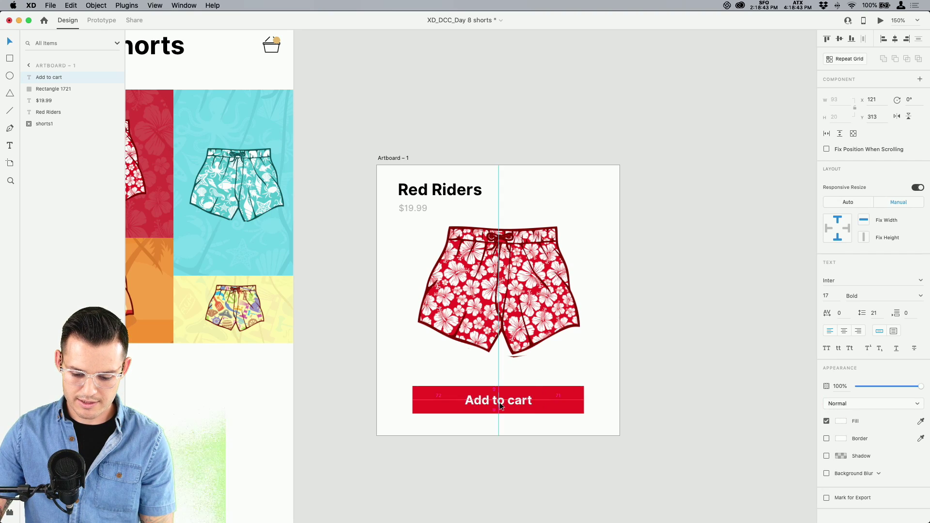
Fully round the red rectangle's corners and group it with the Add to cart label
left_click(575, 397)
left_click_drag(576, 399, 529, 415)
left_click(524, 402, "shift")
key("super+g")
Nudge the shorts down, duplicate them in place, and enlarge the rear copy to about 713 × 565 px as a background
left_click_drag(525, 302, 525, 307)
key("super+d")
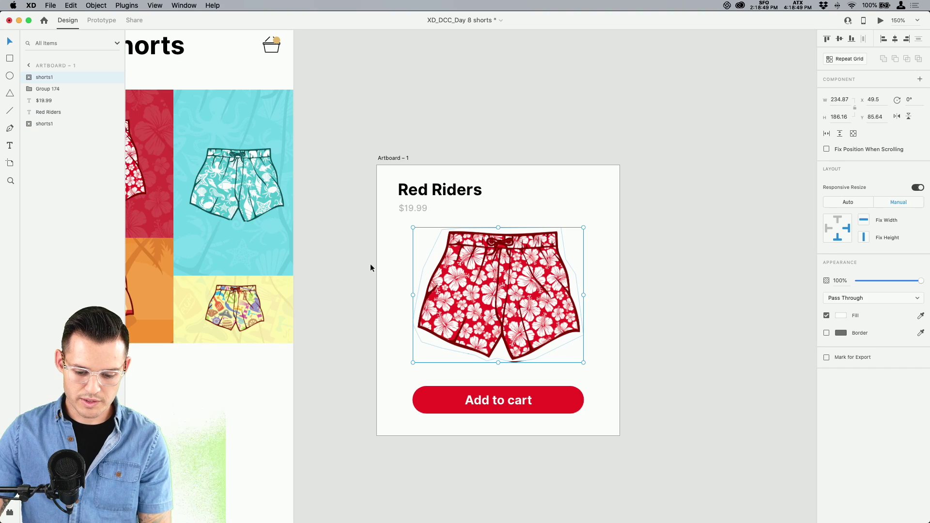
left_click(44, 124)
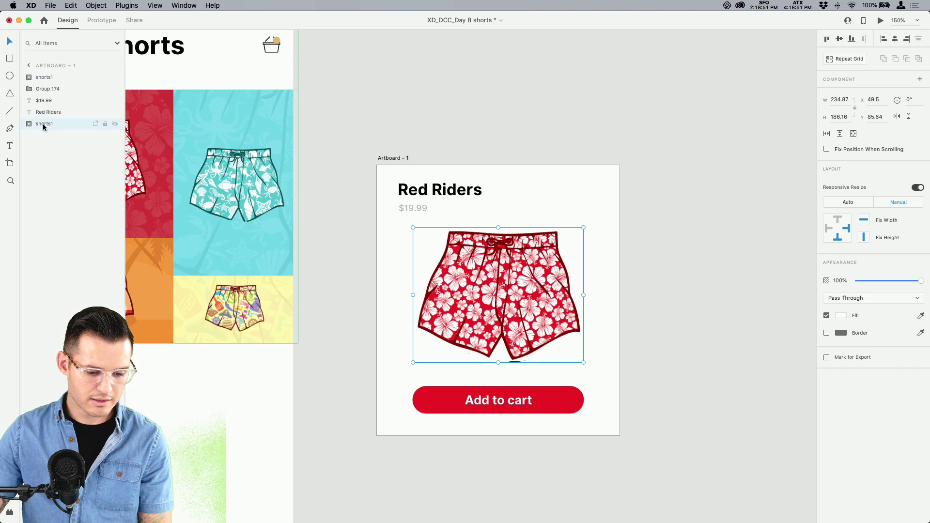
left_click_drag(583, 227, 749, 79)
scroll(748, 79, "up", 3)
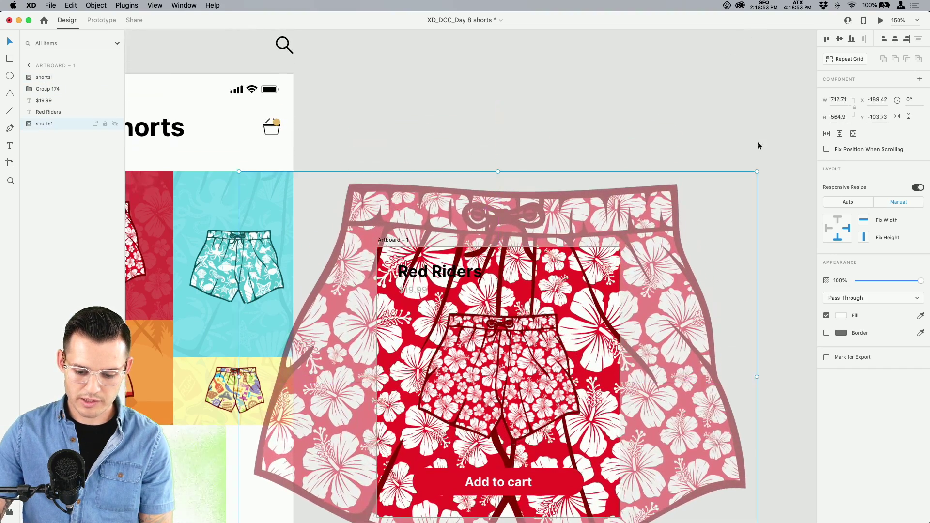
Lower the opacity of the enlarged background shorts to 2%
left_click_drag(870, 280, 858, 281)
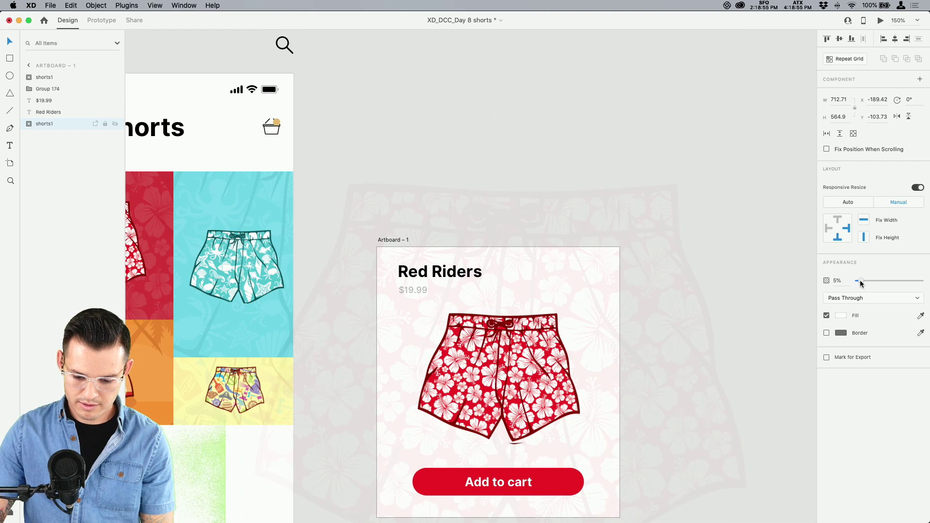
left_click(622, 165)
left_click_drag(674, 233, 664, 161)
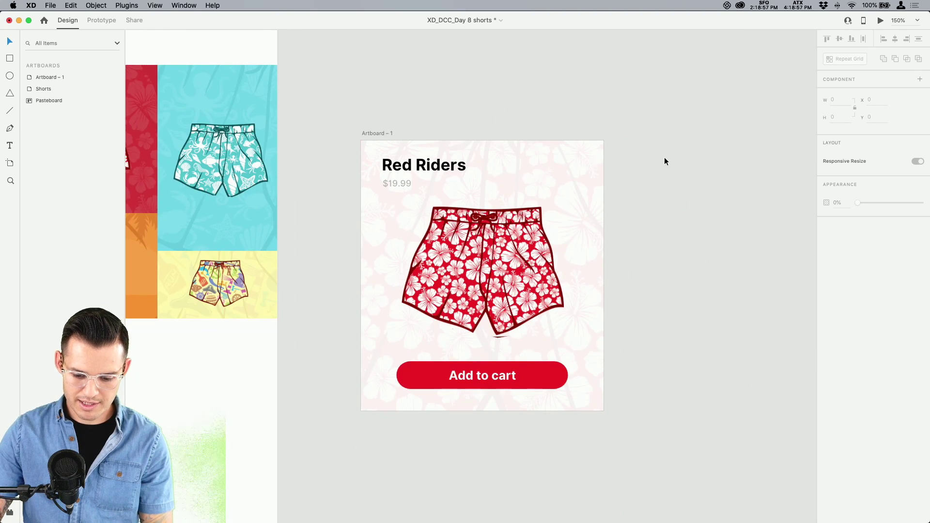
left_click(594, 197)
left_click_drag(861, 282, 856, 284)
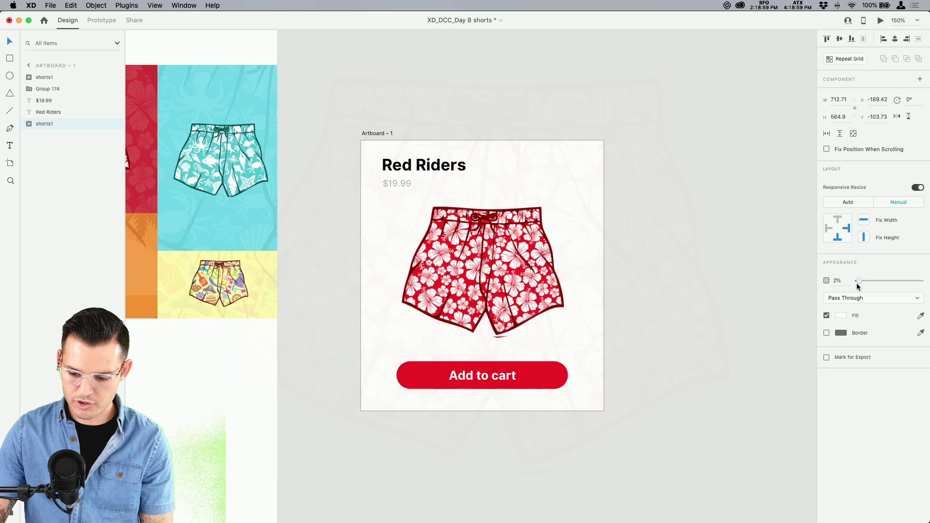
left_click(769, 134)
key("super+equal")
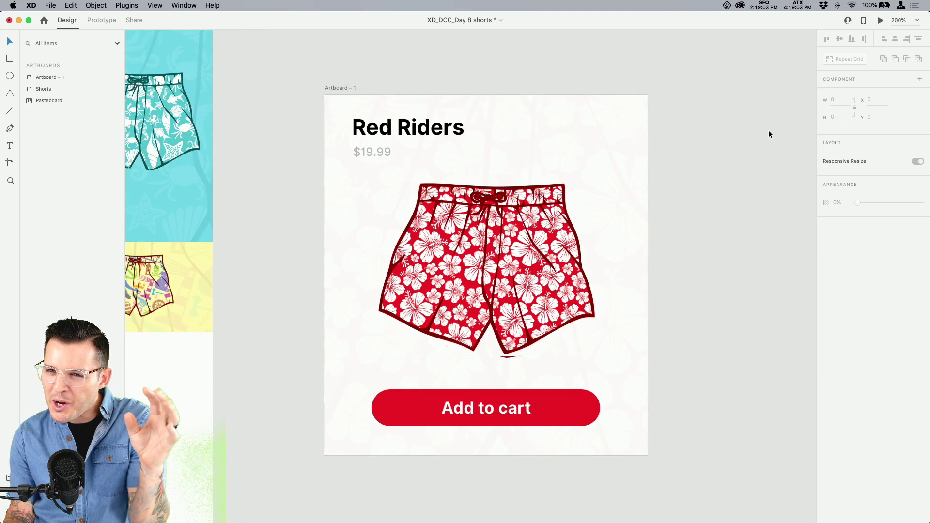
Rename the new artboard "overlay", save the document, and bring both artboards into view at 100%
left_click(339, 89)
double_click(46, 77)
type("overlay")
key("Return")
left_click(342, 77)
key("super+s")
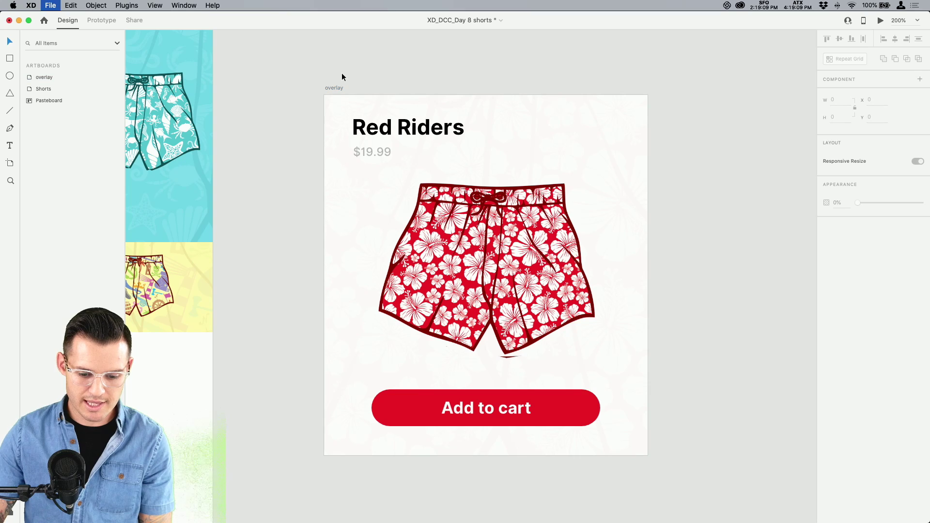
key("super+minus")
key("super+minus")
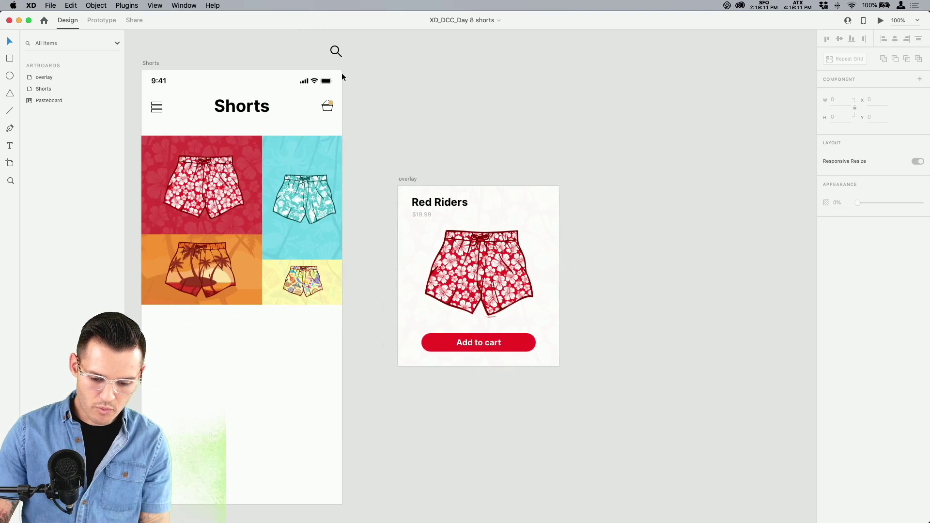
Select the red shorts1 group inside the short grid component and start a tap interaction from it in prototype mode
scroll(422, 126, "left", 4)
left_click(301, 150)
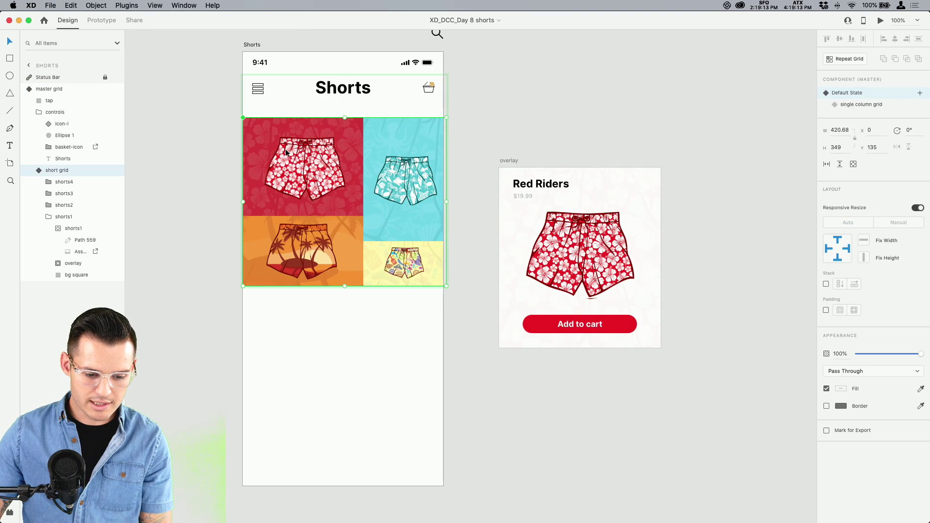
double_click(285, 149)
left_click(49, 218)
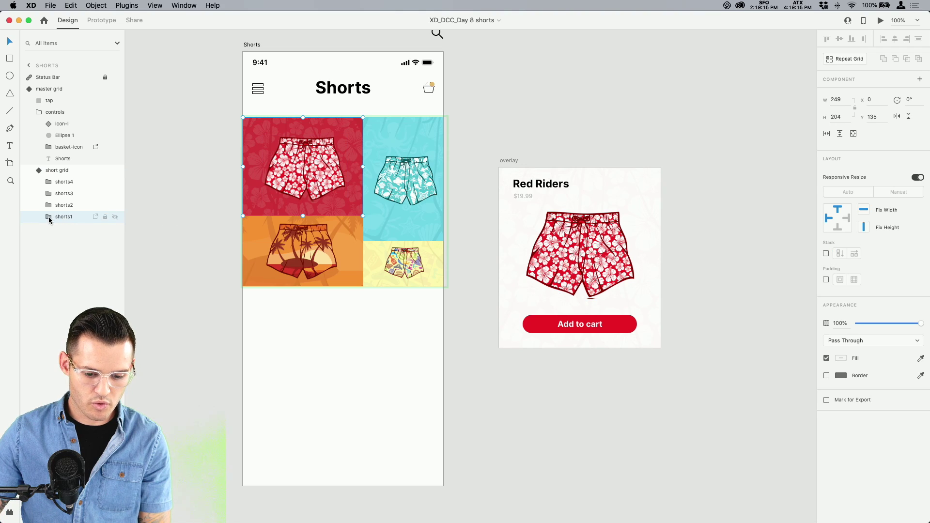
left_click(102, 21)
left_click(363, 166)
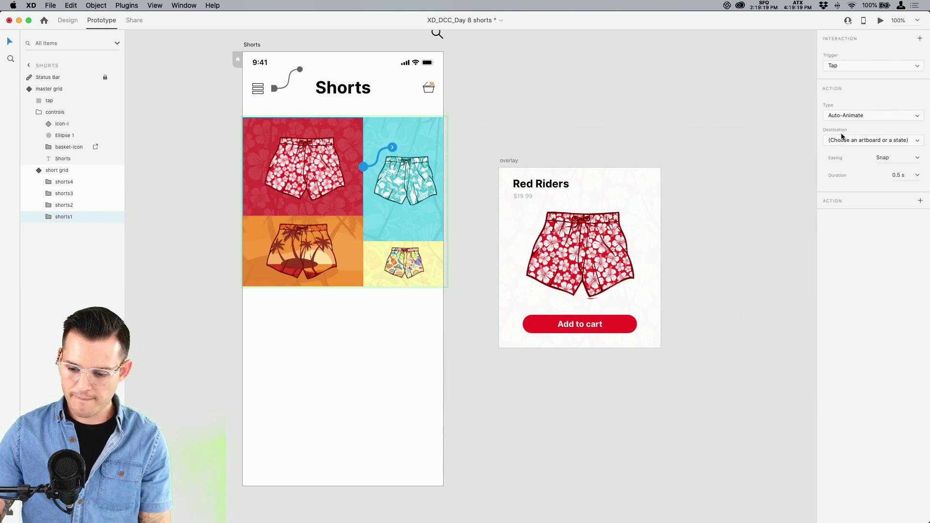
Set the red shorts' tap action to Overlay with the overlay artboard as destination, and move the overlay's placement frame upward over the grid
left_click(843, 115)
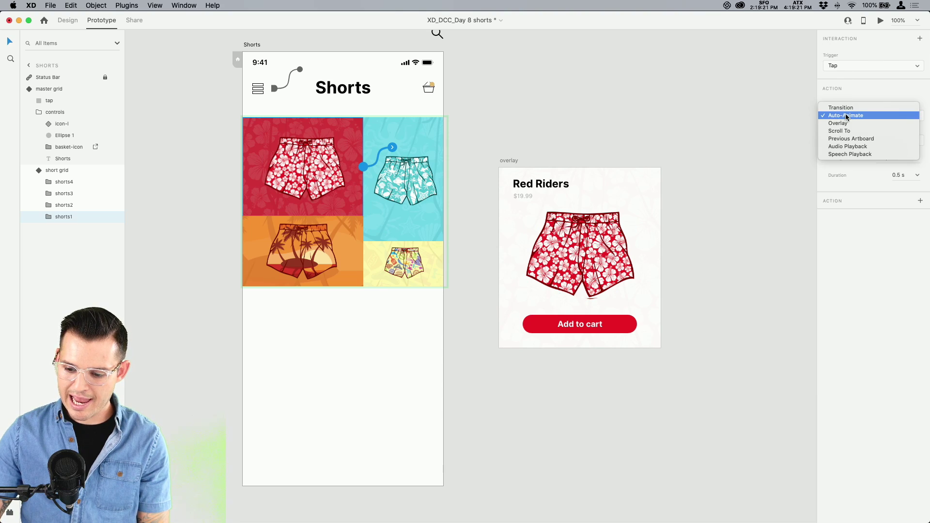
left_click(850, 124)
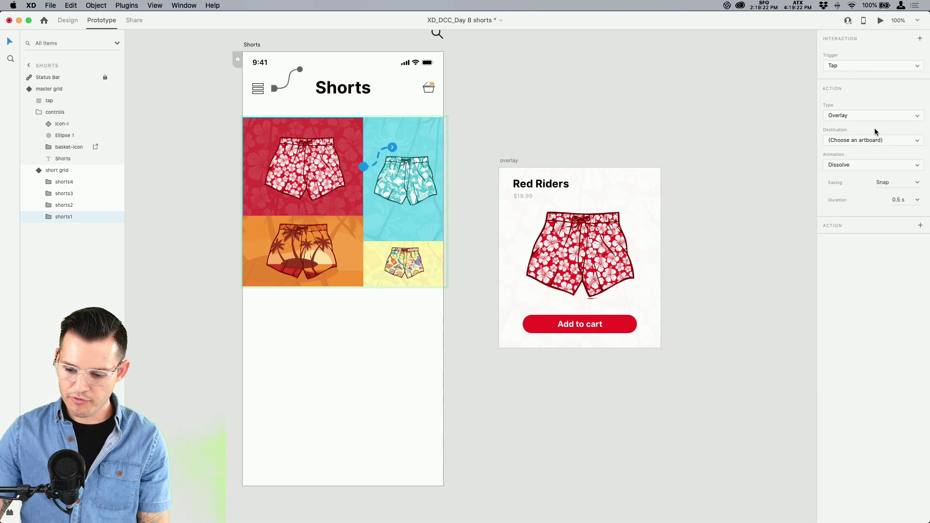
left_click(872, 139)
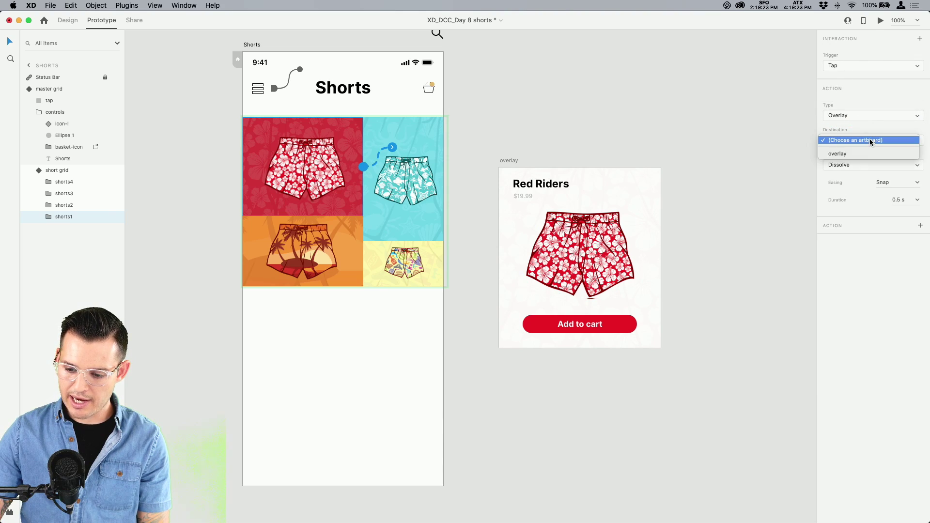
left_click(861, 151)
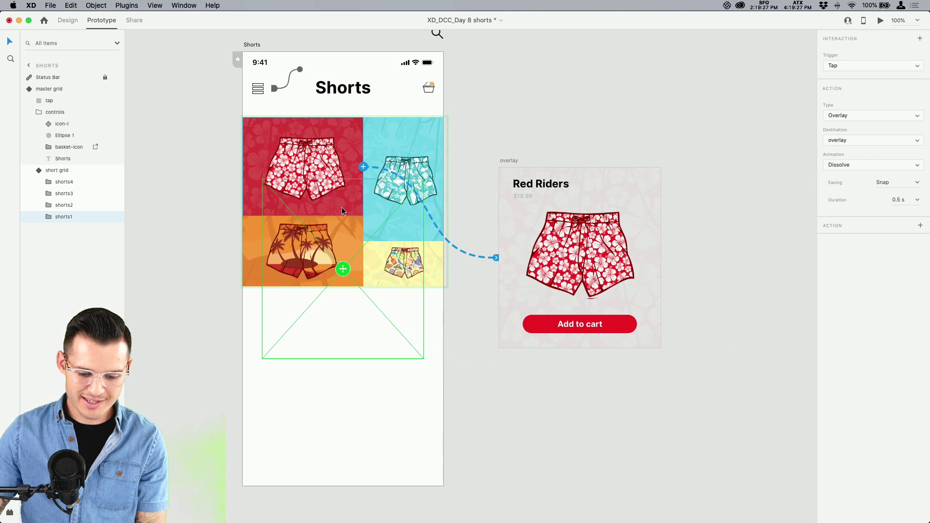
left_click_drag(342, 271, 341, 235)
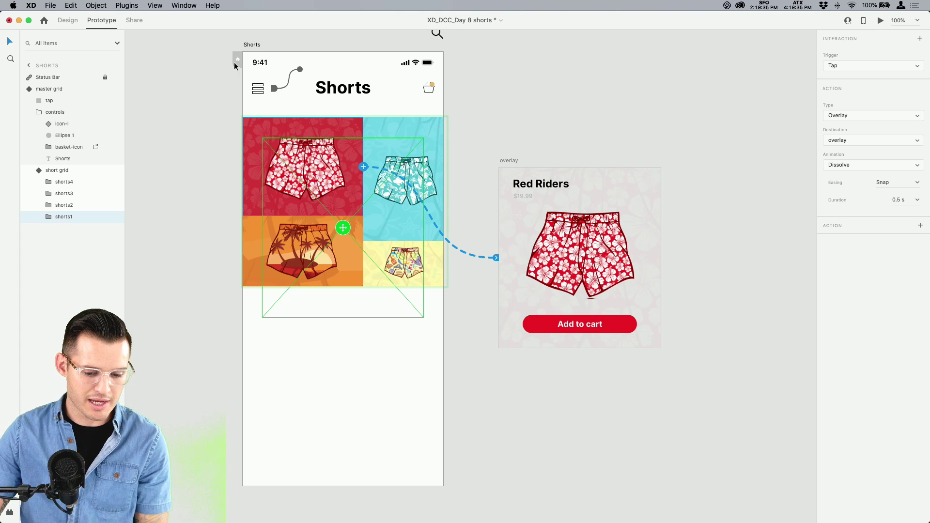
Preview the prototype from the Shorts artboard, test tapping the red shorts, and close the preview
left_click(253, 45)
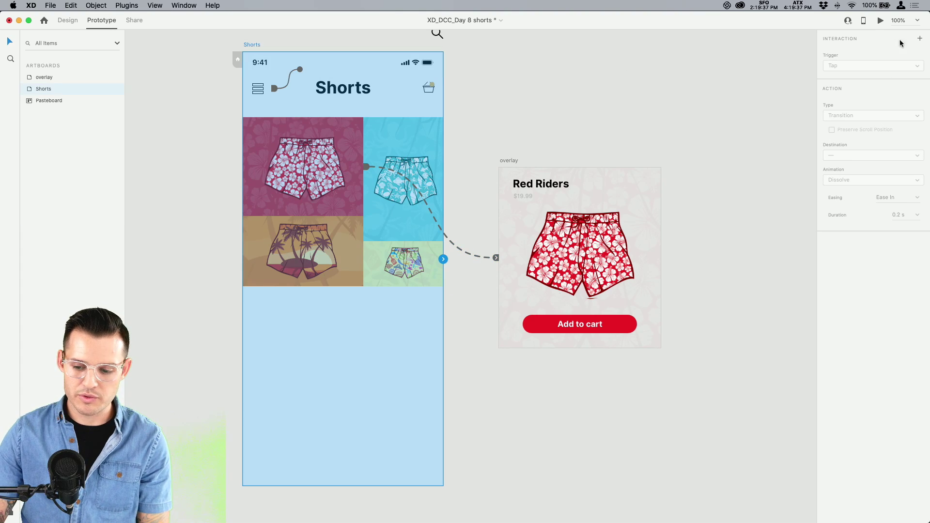
left_click(881, 22)
left_click(327, 144)
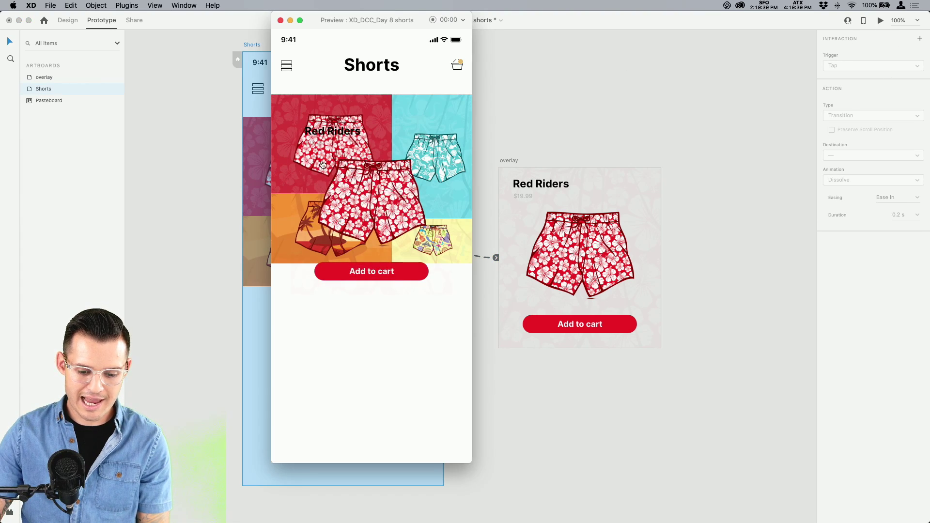
left_click(280, 21)
left_click(535, 131)
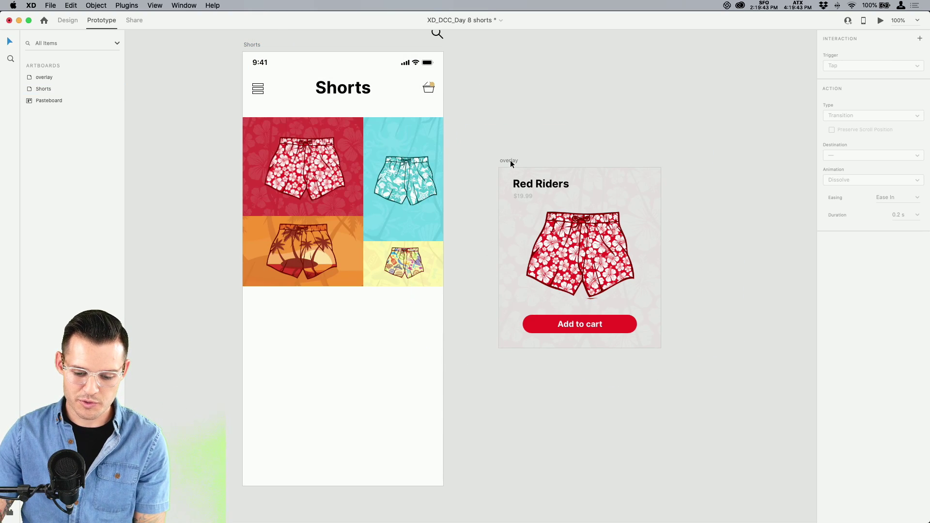
Draw a white rectangle on the overlay artboard and fit it to the full 334 × 372 px
left_click(509, 161)
left_click(80, 20)
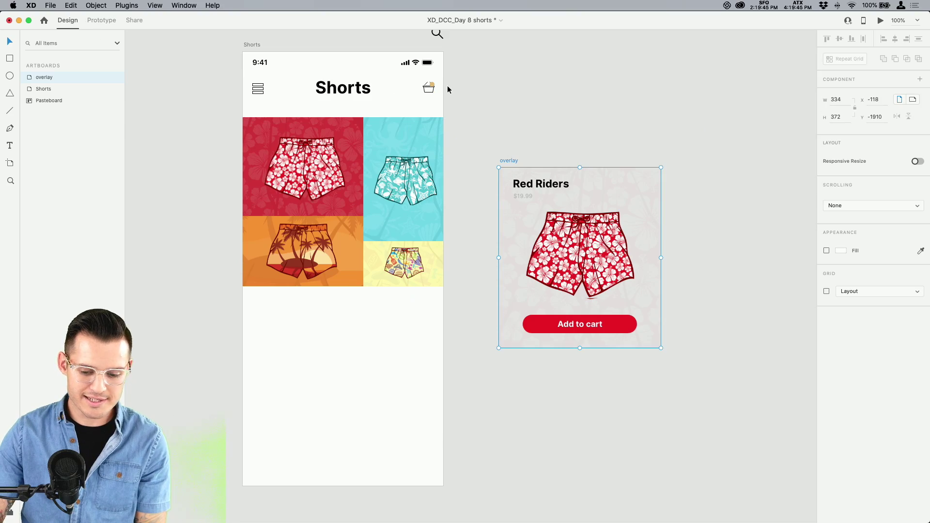
key("super+equal")
key("super+equal")
key("super+minus")
key("super+minus")
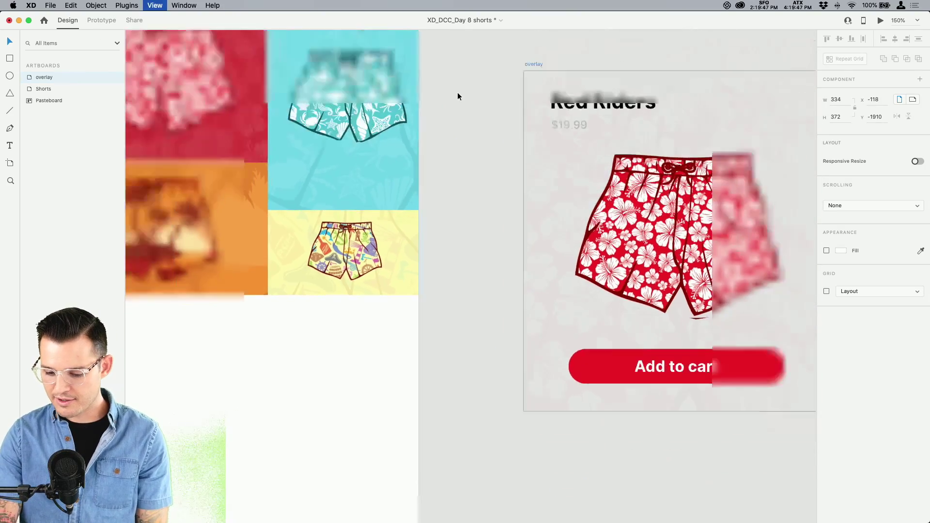
left_click_drag(526, 99, 452, 98)
key("super+minus")
key("super+minus")
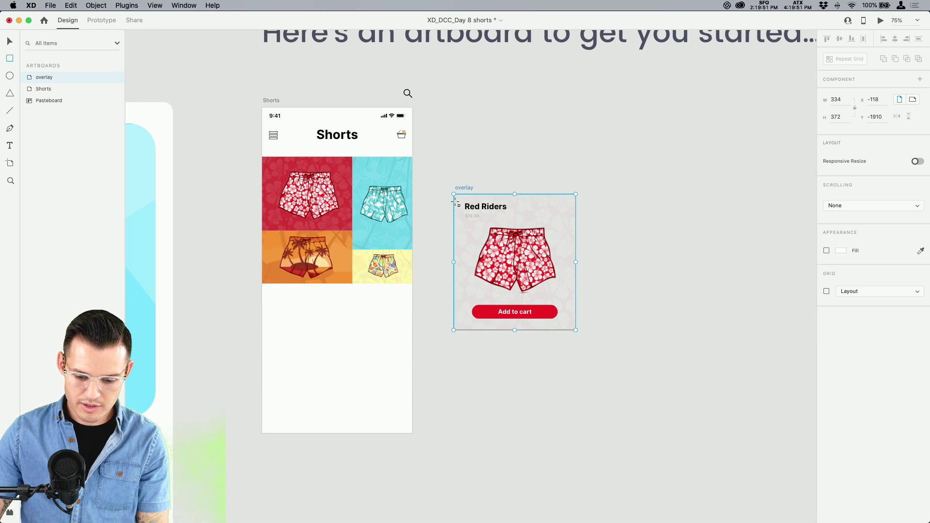
left_click_drag(457, 207, 575, 329)
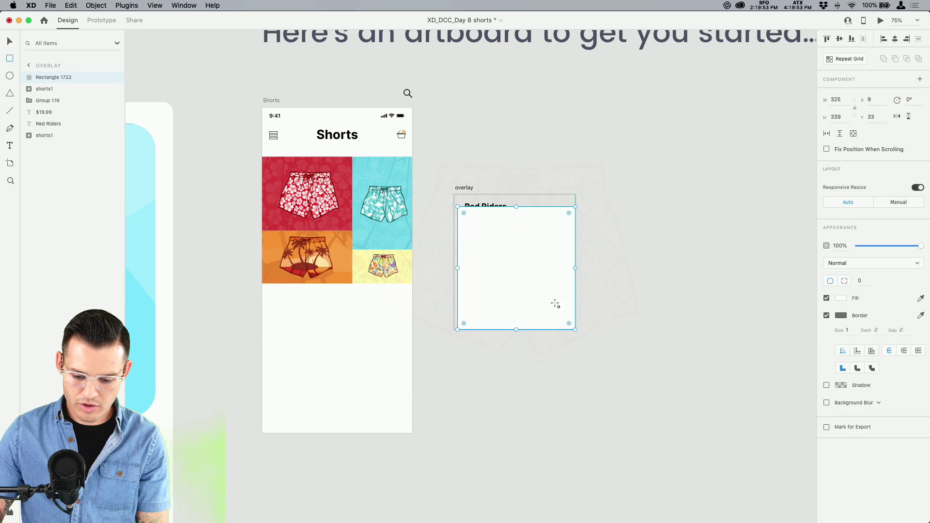
key("v")
left_click_drag(457, 206, 454, 194)
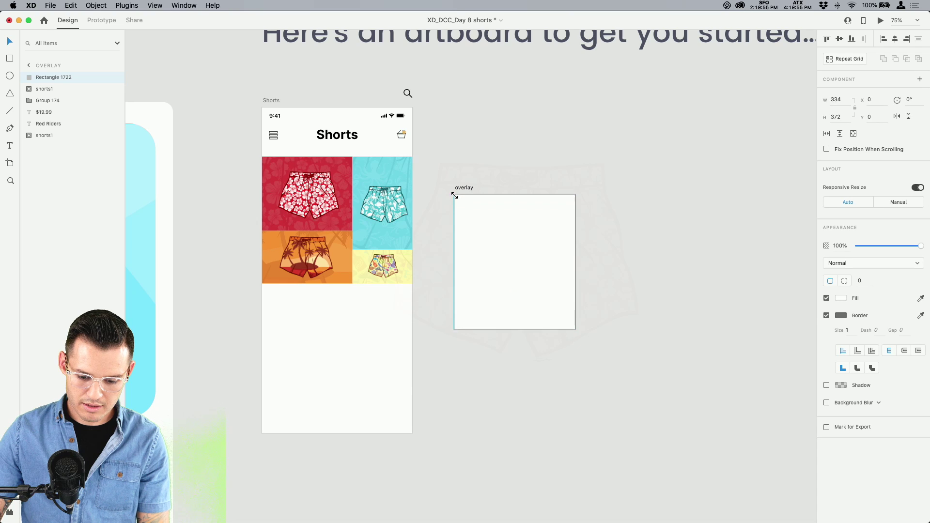
Send the white rectangle behind all the overlay content and remove its border
key("super+shift+bracketleft")
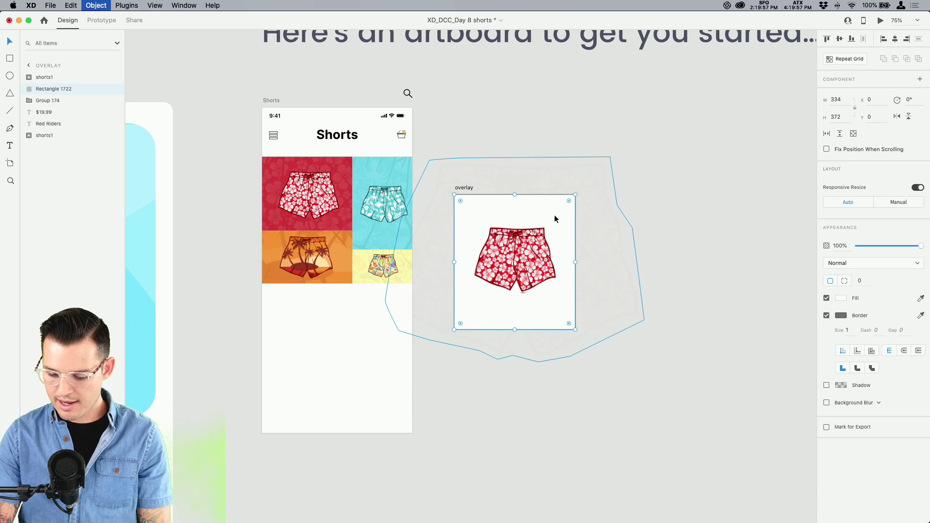
key("super+equal")
key("super+equal")
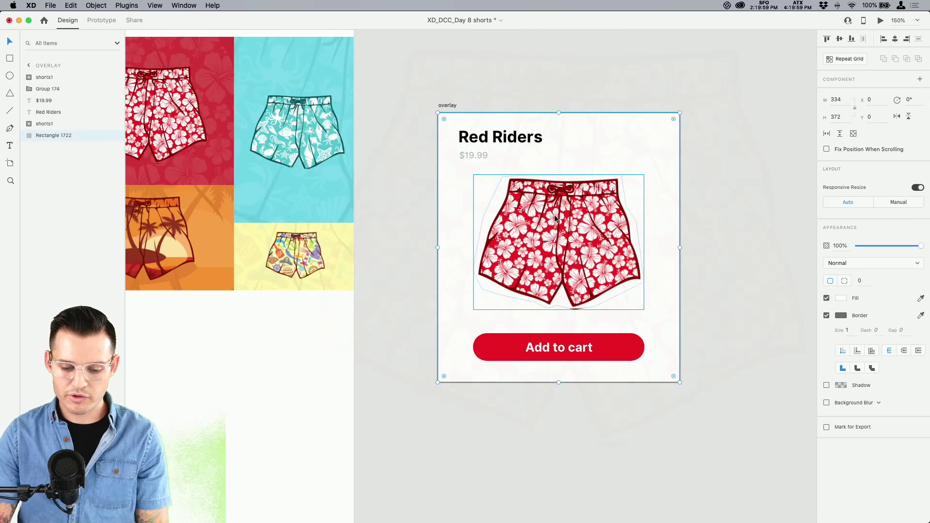
left_click(826, 315)
left_click(737, 189)
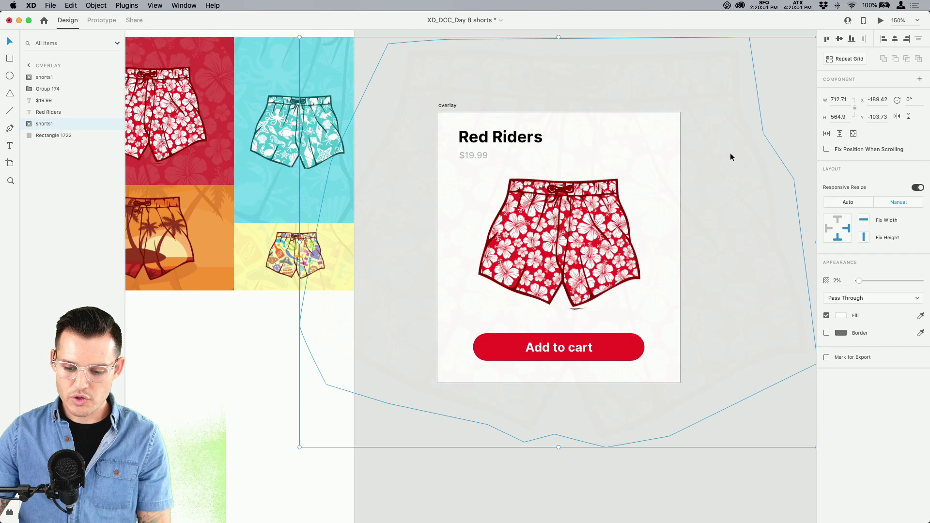
left_click(49, 139)
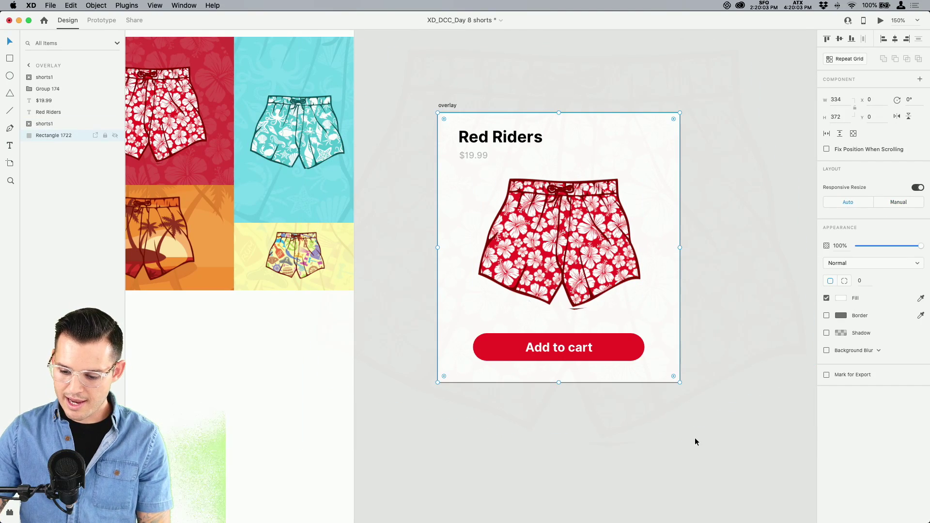
Add a new blank 414 × 896 iPhone XR/XS Max/11 artboard beside the overlay artboard
key("super+minus")
key("super+minus")
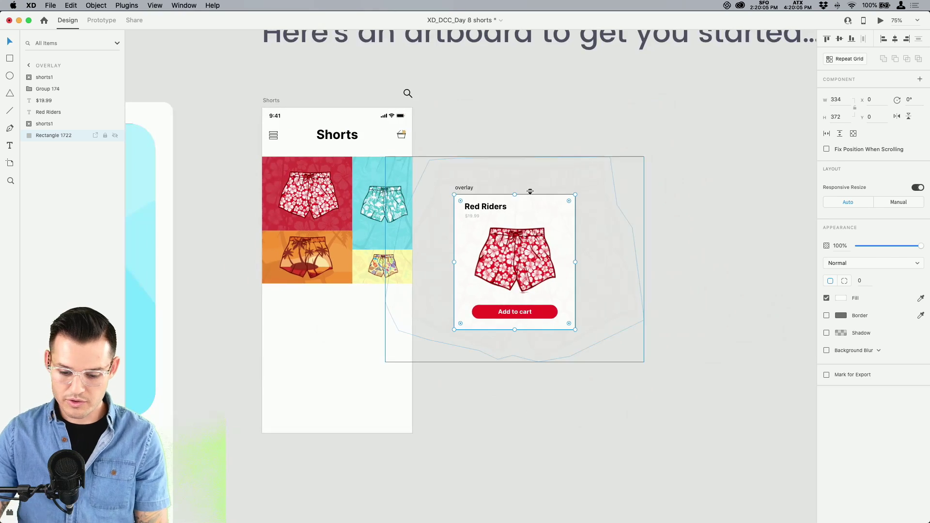
key("a")
left_click(873, 58)
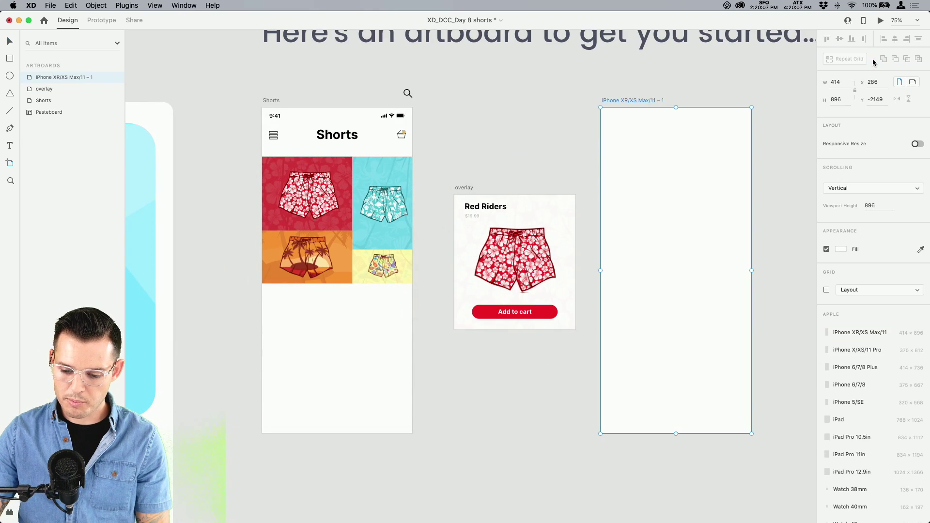
Copy all the overlay artboard's content onto the new iPhone artboard and move it down
key("v")
left_click_drag(571, 155, 442, 368)
key("super+c")
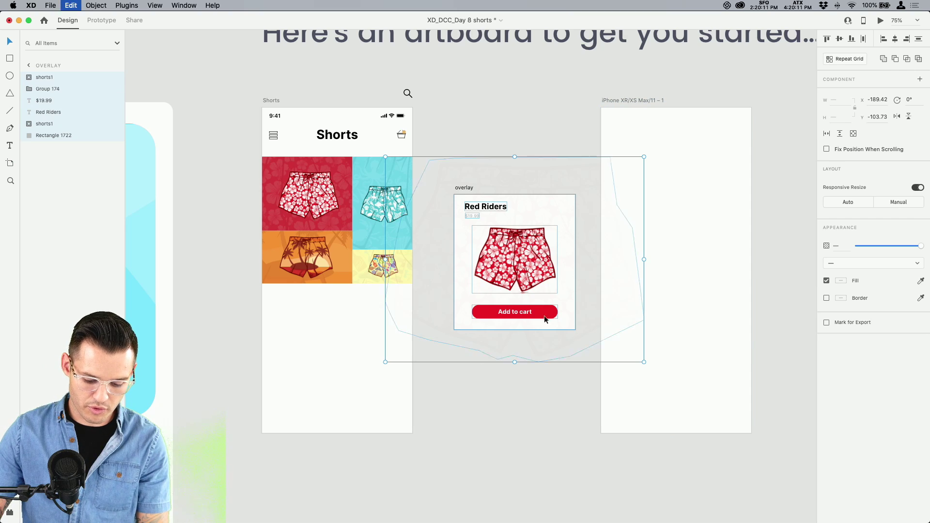
left_click(638, 209)
key("super+v")
left_click_drag(665, 155, 671, 231)
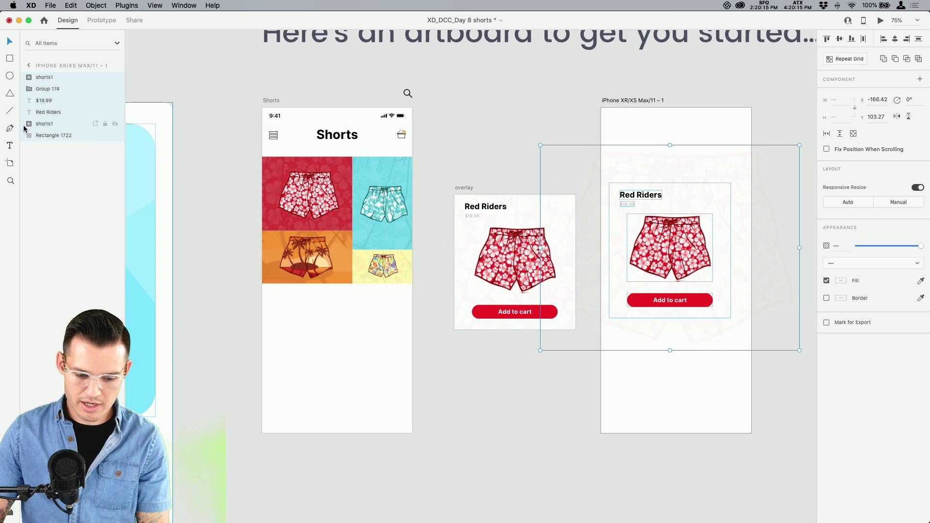
Duplicate the white card rectangle on top, mask the copied content with it, and centre the masked card at X 40, Y 262
left_click(43, 143)
left_click(49, 137)
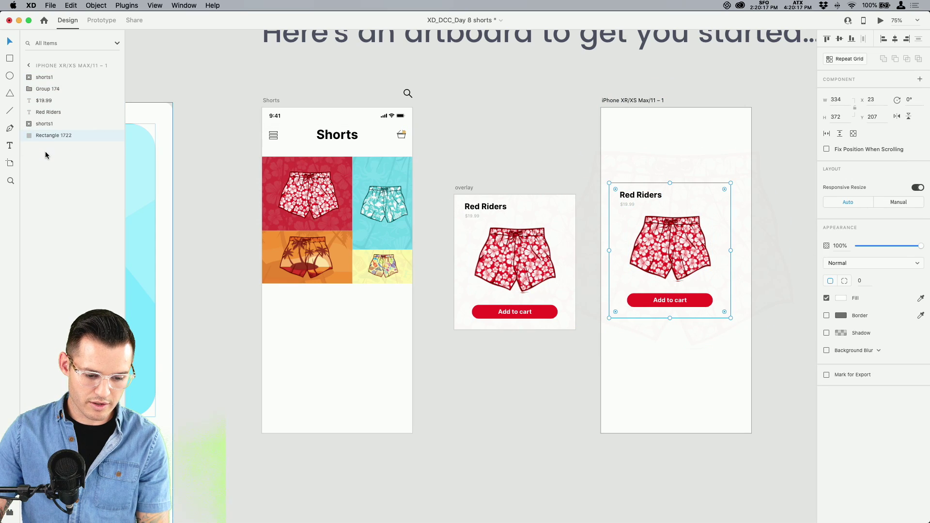
left_click_drag(50, 136, 55, 77)
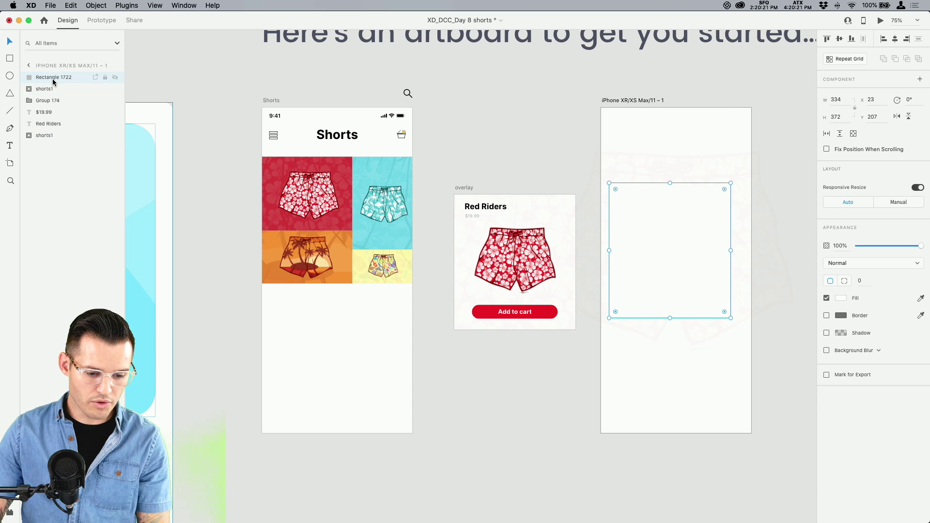
key("super+z")
key("super+c")
key("super+v")
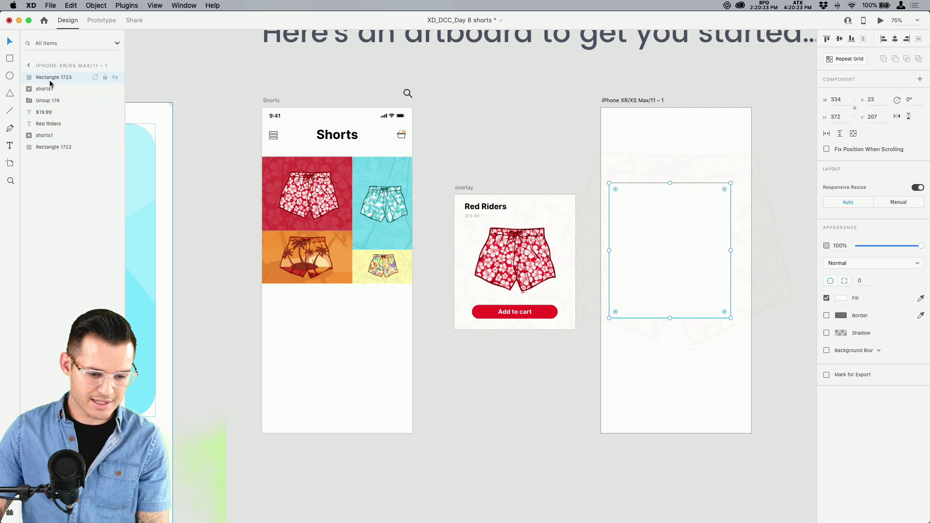
left_click(47, 147, "shift")
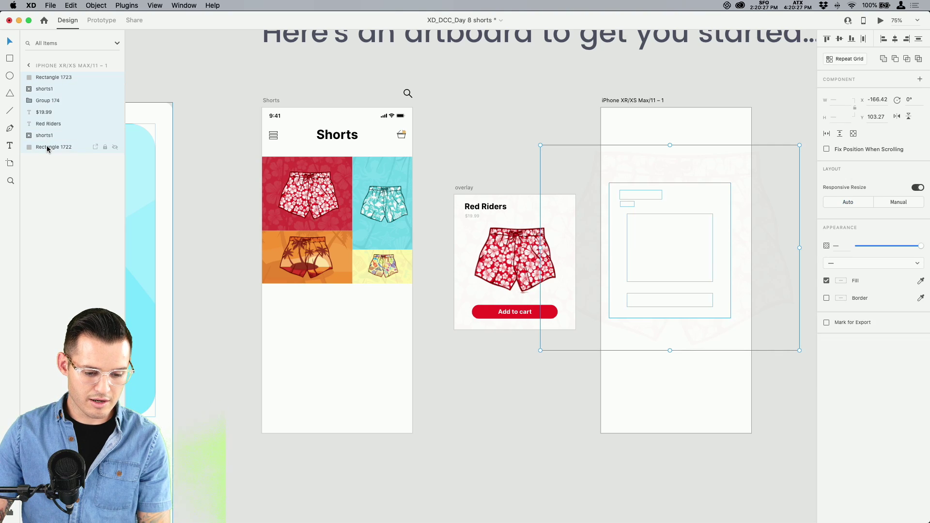
key("super+shift+m")
left_click_drag(642, 256, 649, 275)
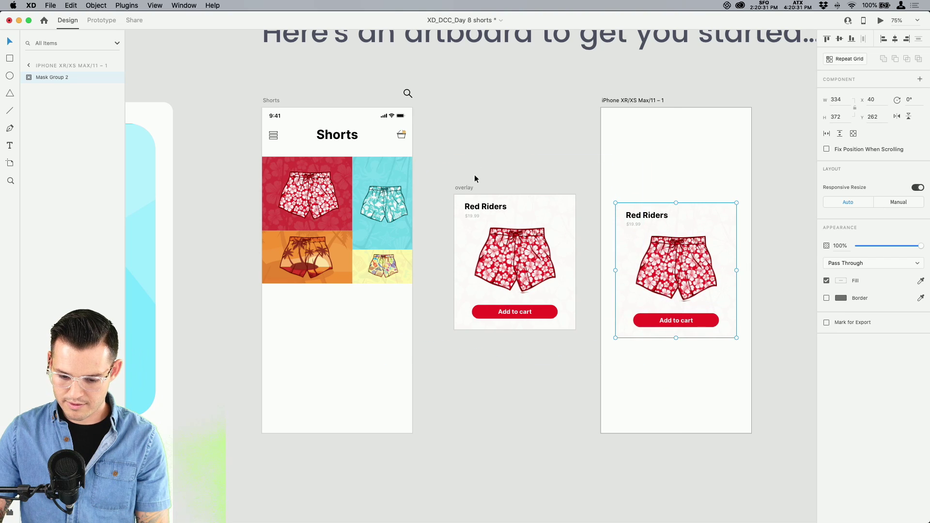
Delete the old overlay artboard and draw a 414 × 896 px rectangle covering the new iPhone artboard
left_click(465, 188)
key("Delete")
key("r")
mouse_move(603, 108)
left_mouse_down()
mouse_move(726, 422)
mouse_move(753, 435)
left_mouse_up()
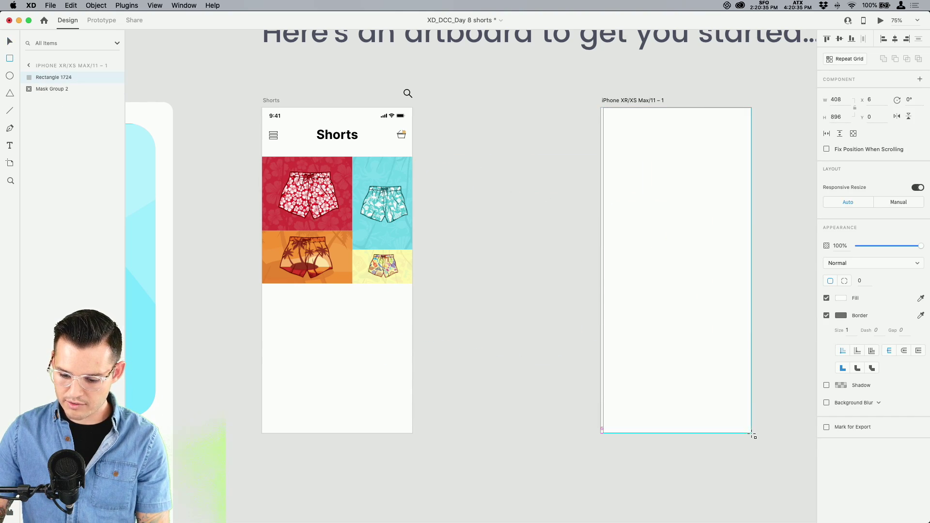
left_click_drag(604, 107, 601, 107)
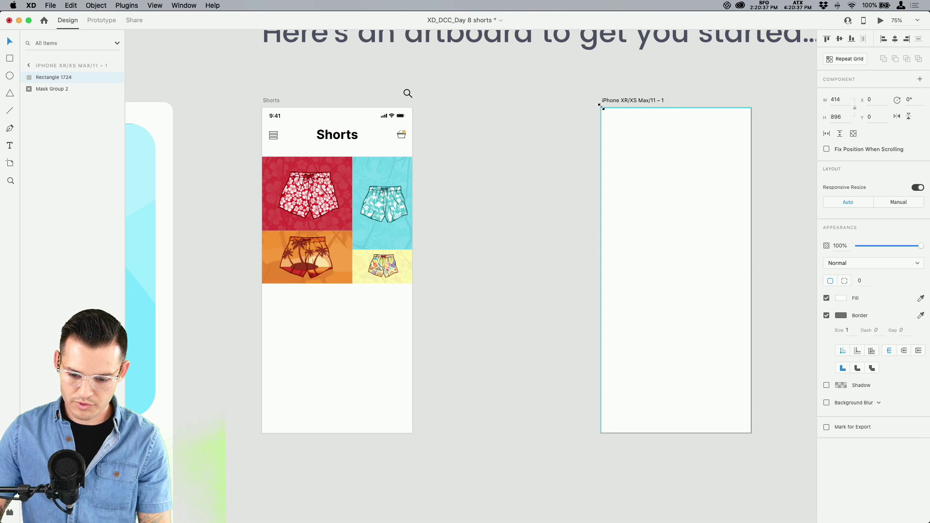
Make the full-screen rectangle borderless black (#000000) at 25% opacity and place it behind the masked product card
left_click(826, 316)
left_click(840, 298)
left_click(736, 354)
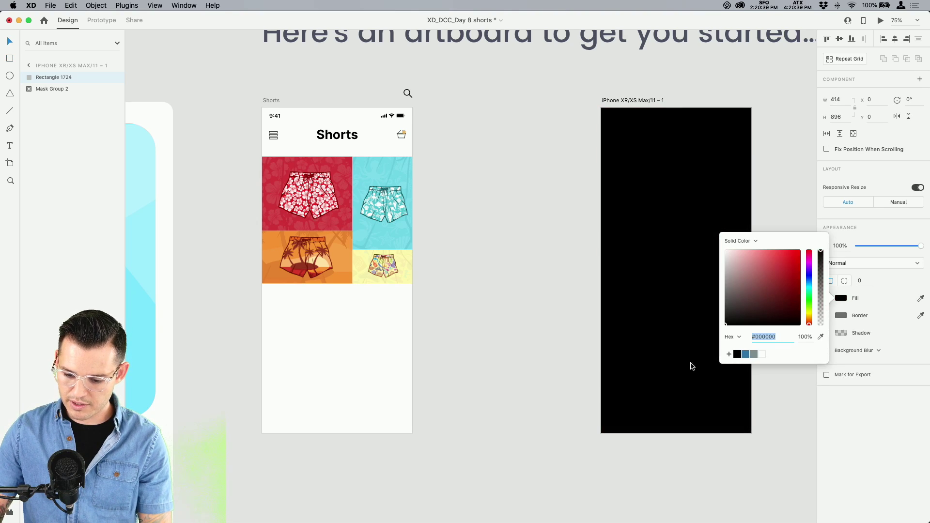
left_click(871, 245)
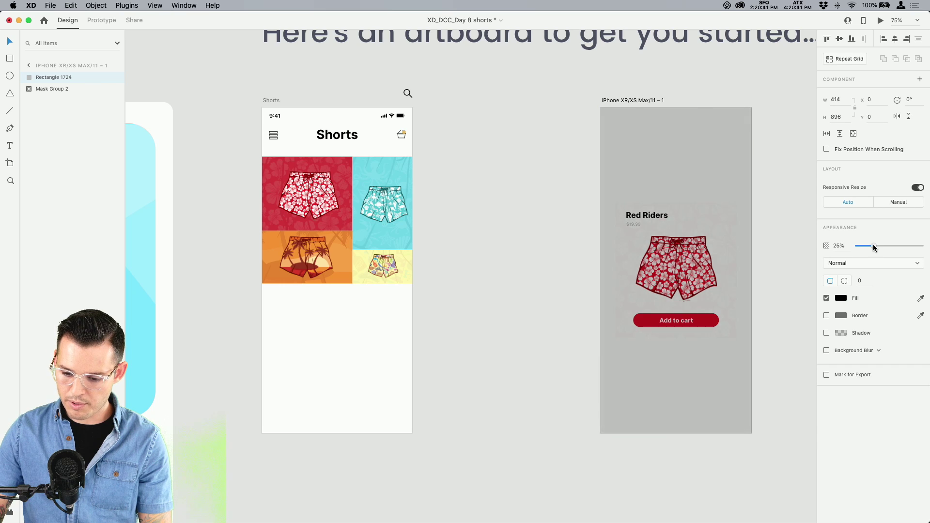
left_click_drag(60, 78, 56, 111)
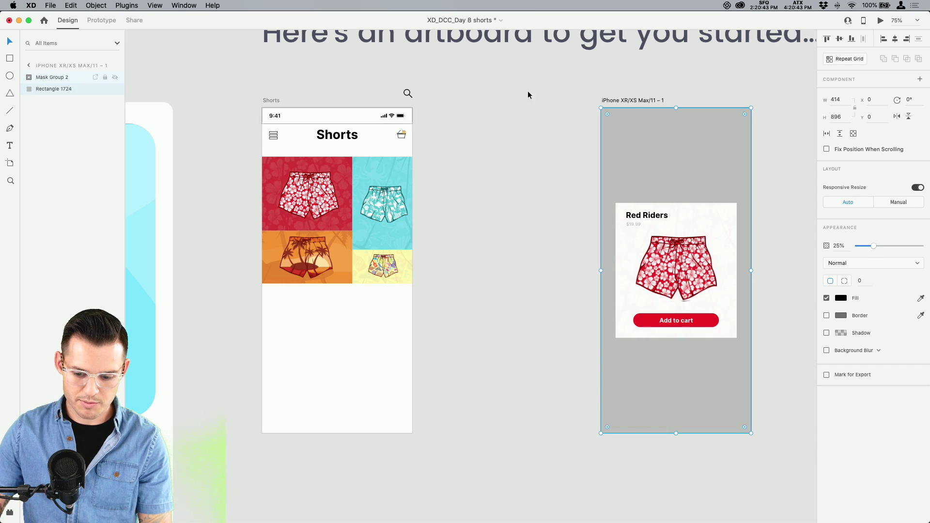
Rename the iPhone XR/XS Max/11 artboard "overlay"
left_click(627, 101)
double_click(54, 78)
type("overlay")
key("Return")
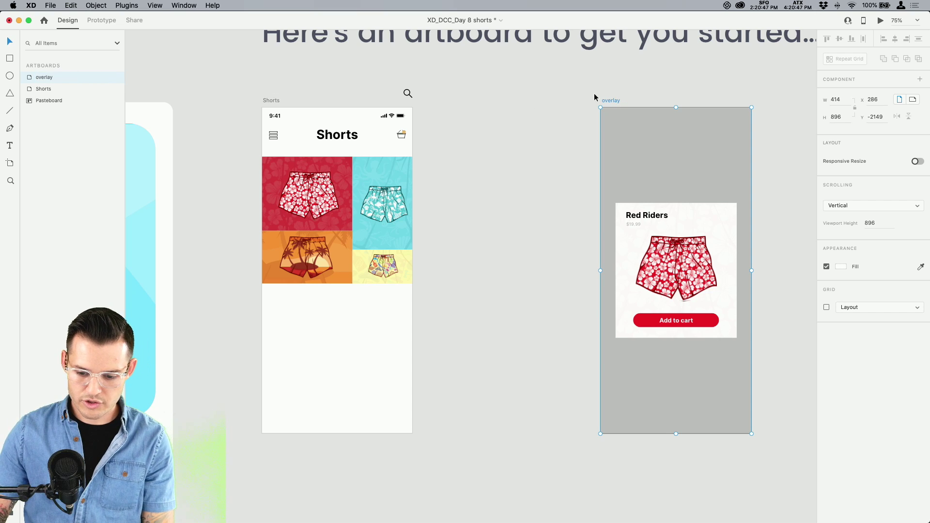
Place the overlay artboard just beside the Shorts artboard and round the product card's white background corners to 12
left_click_drag(612, 99, 447, 101)
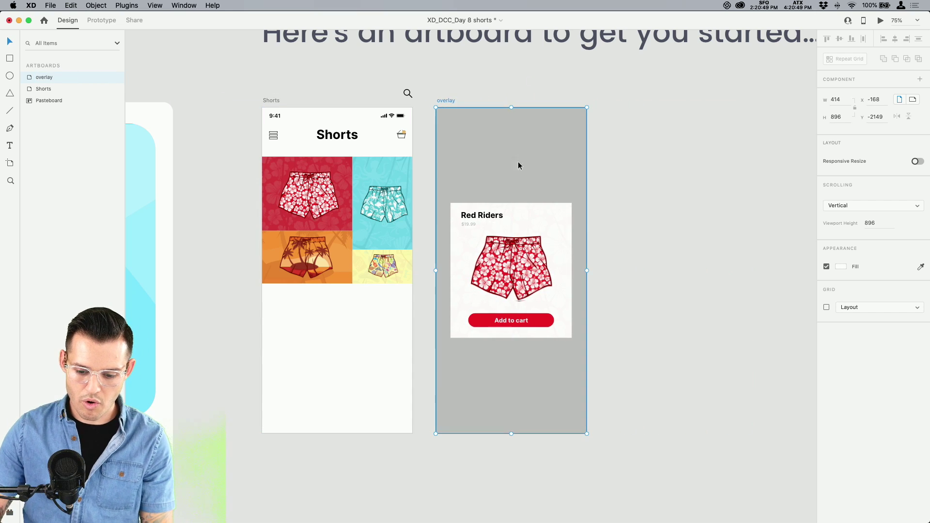
key("super+2")
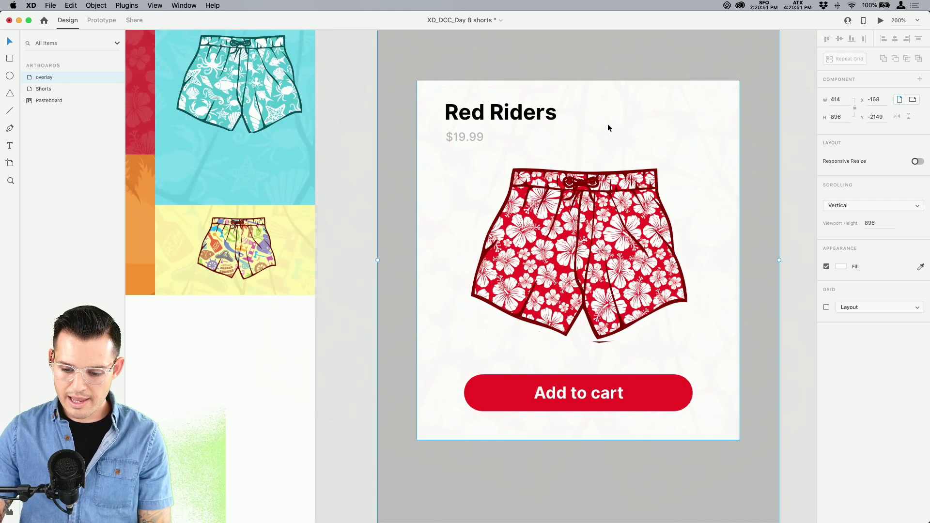
left_click(607, 123)
left_click(67, 158)
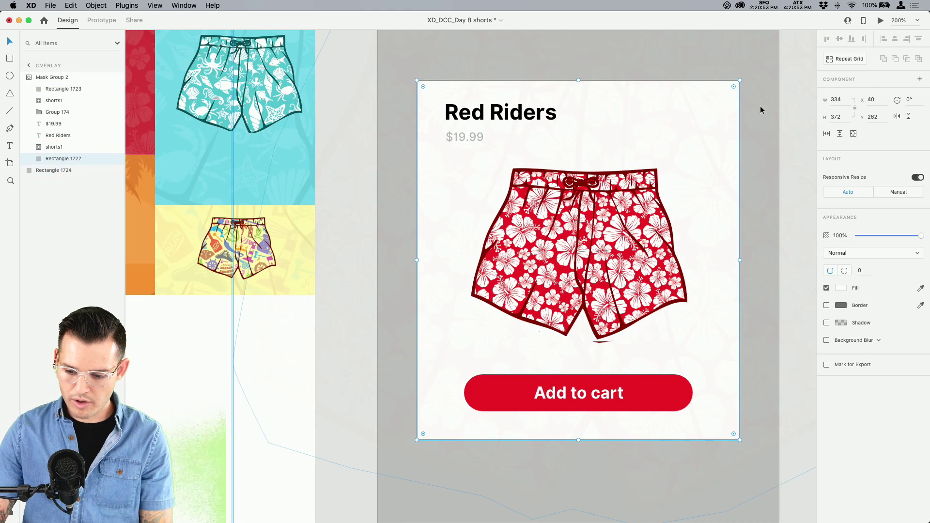
left_click_drag(733, 88, 727, 90)
Add a drop shadow with a blur of 16 to the product card's white background rectangle
left_click(826, 323)
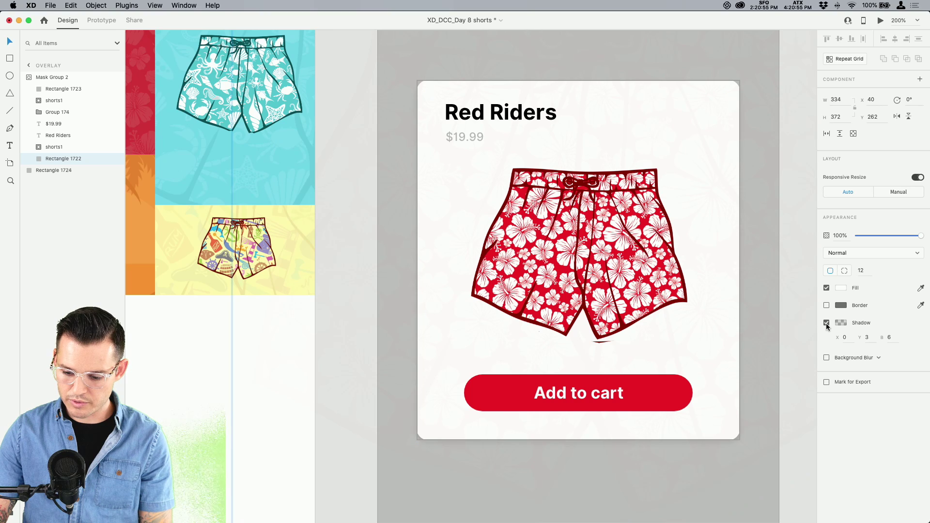
left_click(890, 338)
type("16")
key("Return")
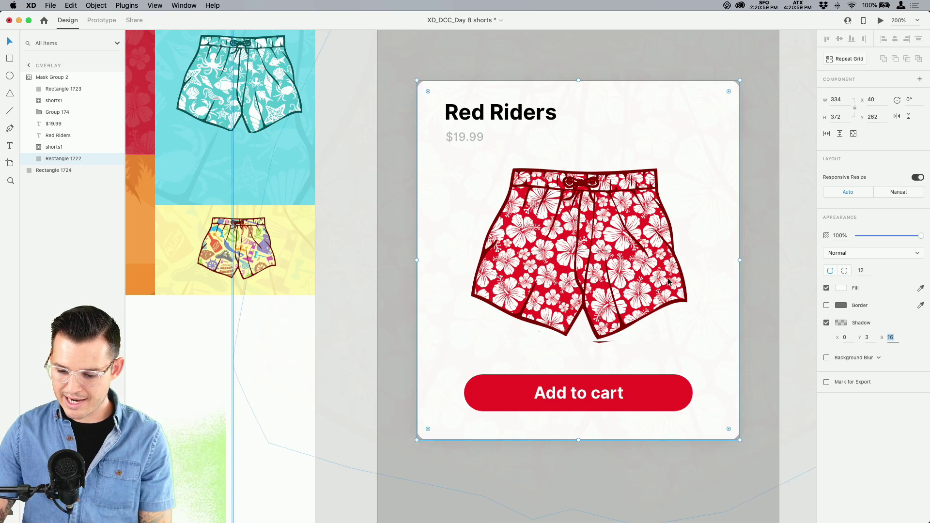
left_click(356, 205)
key("super+minus")
key("super+minus")
key("super+minus")
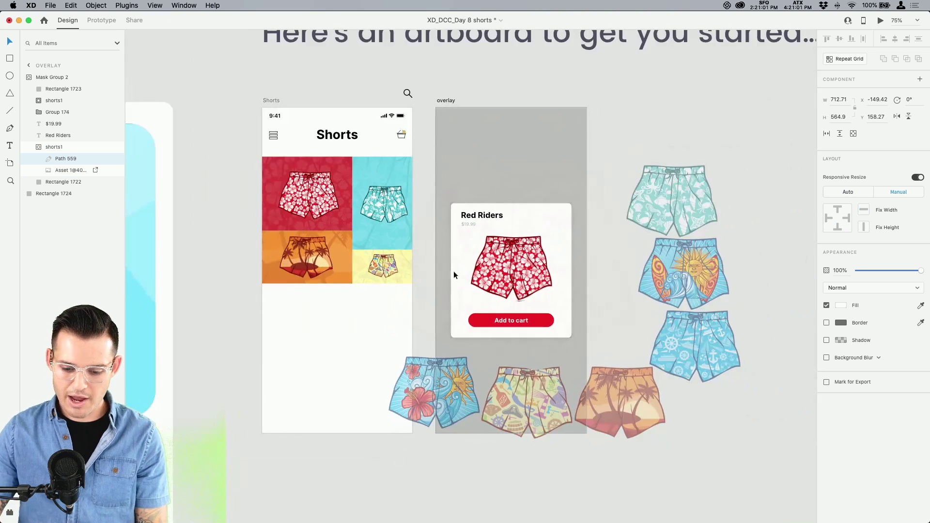
left_click(642, 116)
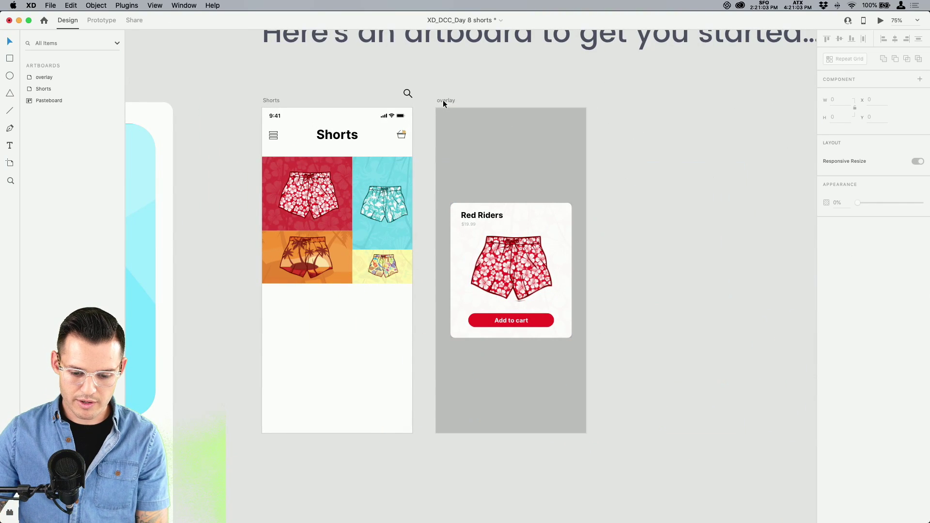
Wire the red shorts tile in the grid's default state to the overlay artboard as a tap-triggered Overlay action with Dissolve animation
left_click(309, 200)
double_click(308, 200)
left_click(102, 20)
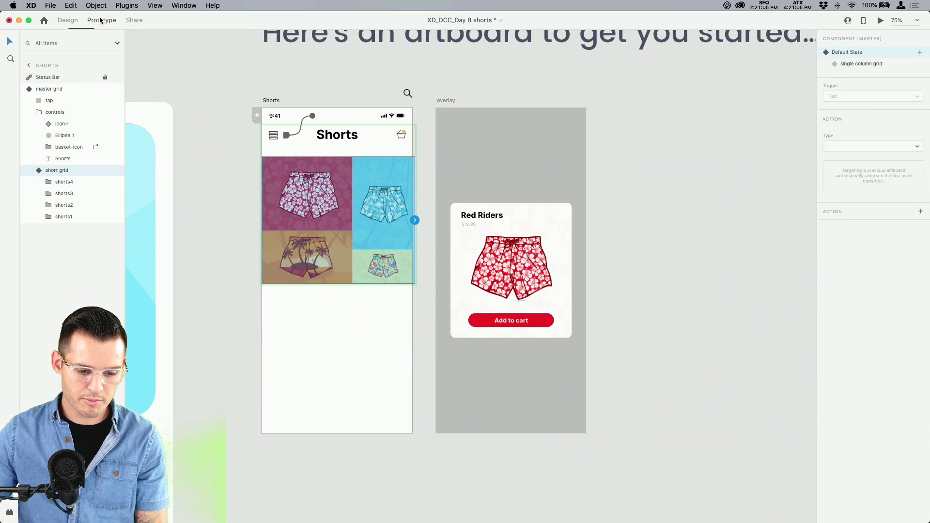
left_click(340, 176)
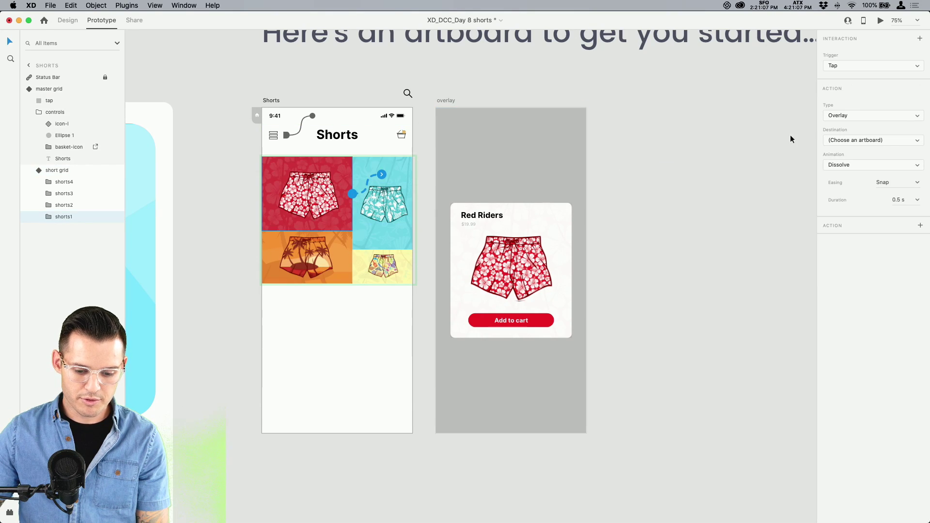
left_click(857, 141)
left_click(854, 153)
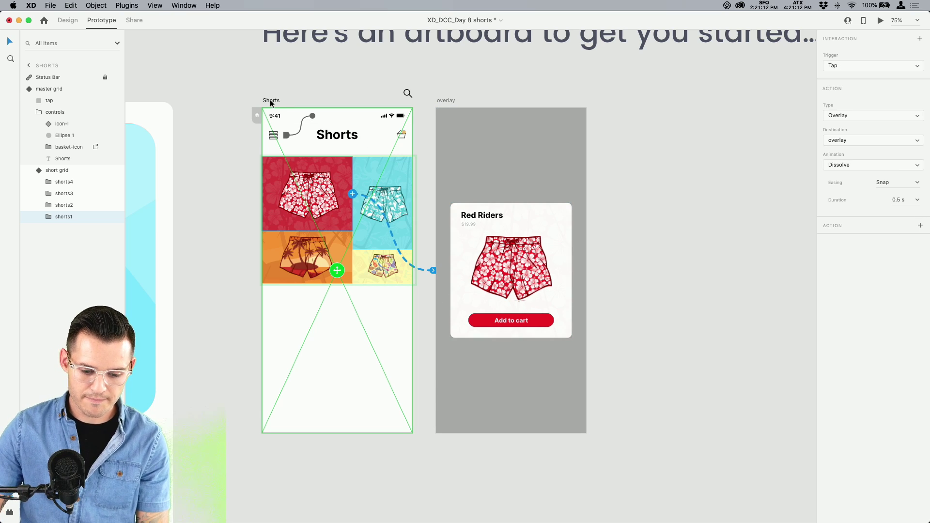
Preview the prototype from the Shorts artboard and open the product overlay from the red shorts tile
left_click(271, 101)
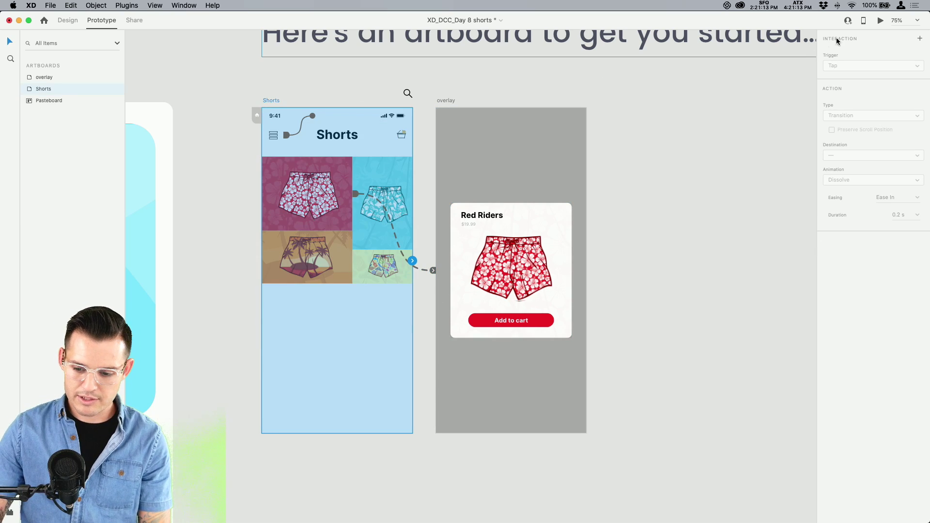
left_click(881, 21)
left_click(334, 141)
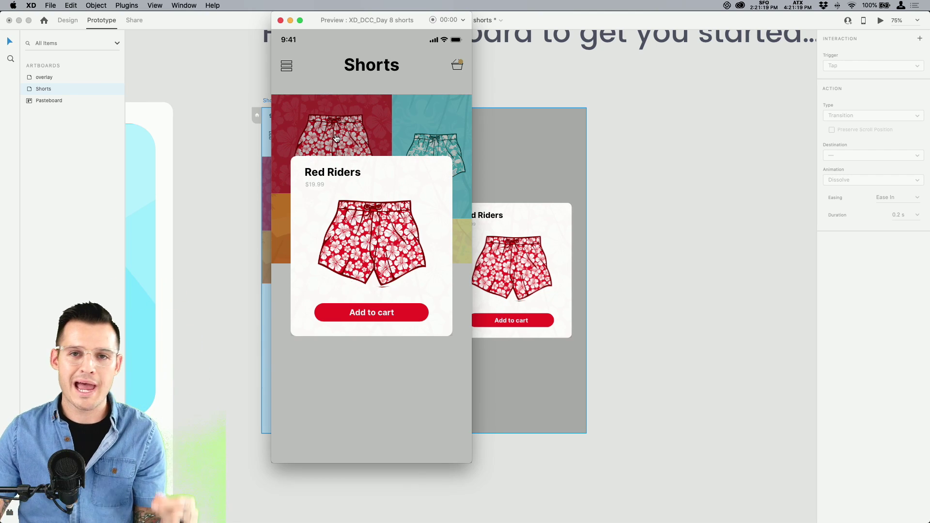
left_click(281, 21)
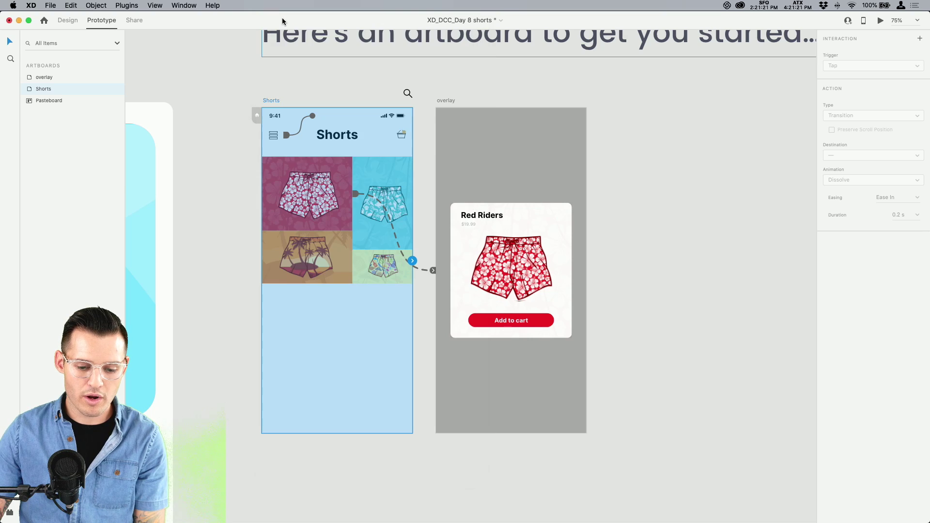
Set the full-screen black rectangle's opacity to 55% and preview the overlay artboard
left_click(497, 146)
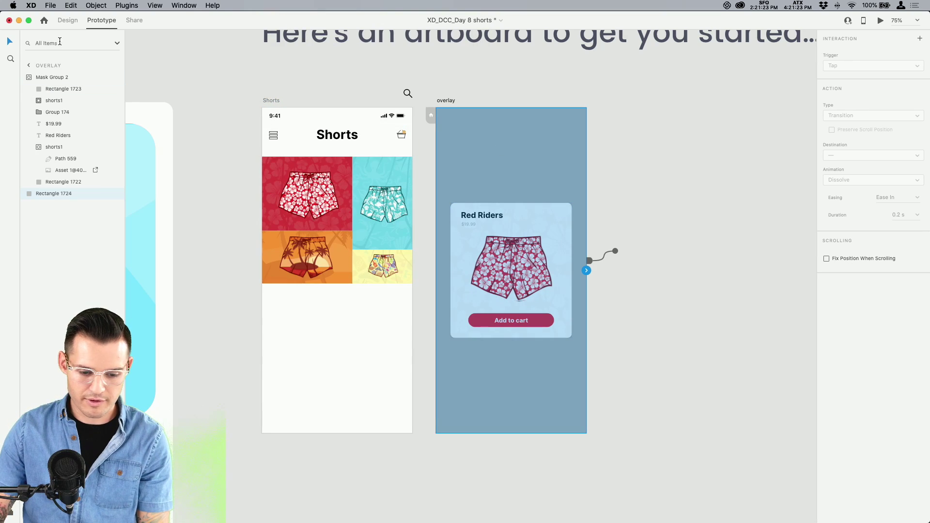
left_click(68, 22)
left_click_drag(873, 246, 892, 246)
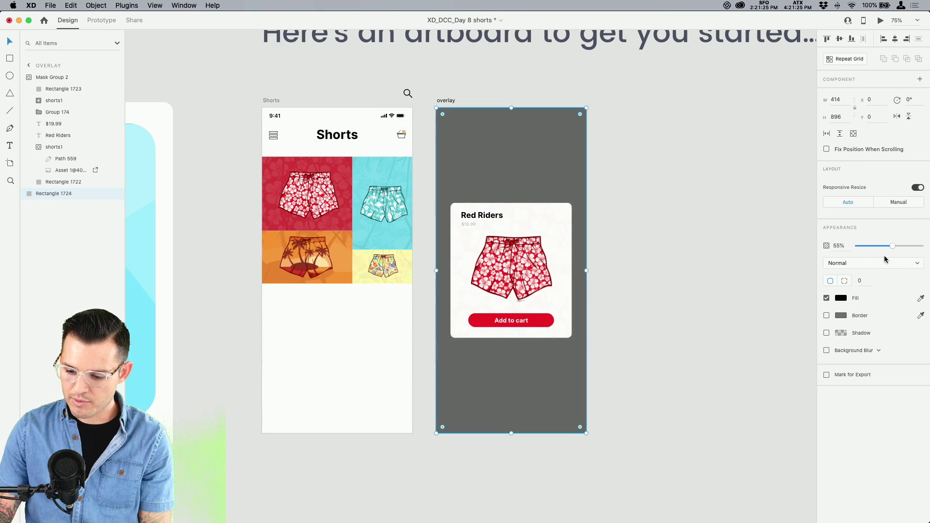
left_click(880, 20)
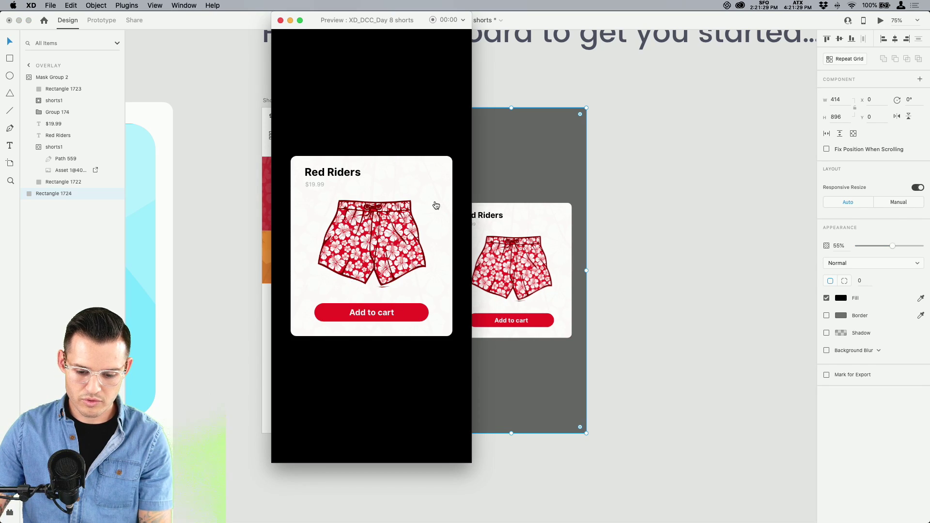
left_click(280, 20)
Preview the Shorts artboard, opening and dismissing the red shorts overlay several times and toggling the grid layout both ways
left_click(307, 167)
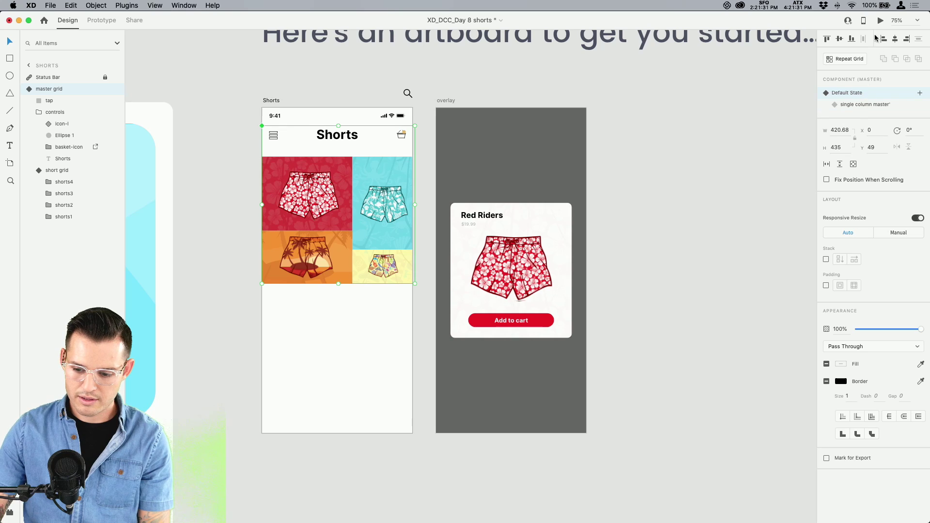
left_click(108, 22)
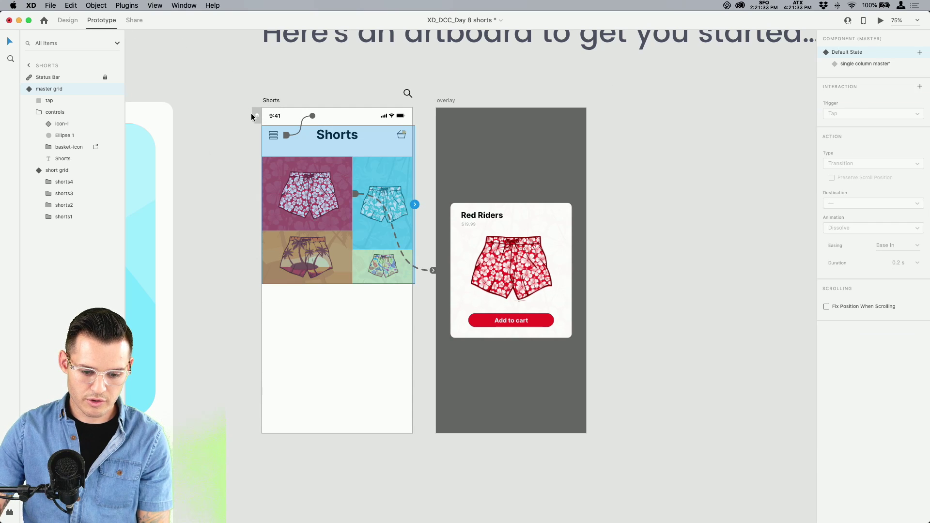
left_click(68, 19)
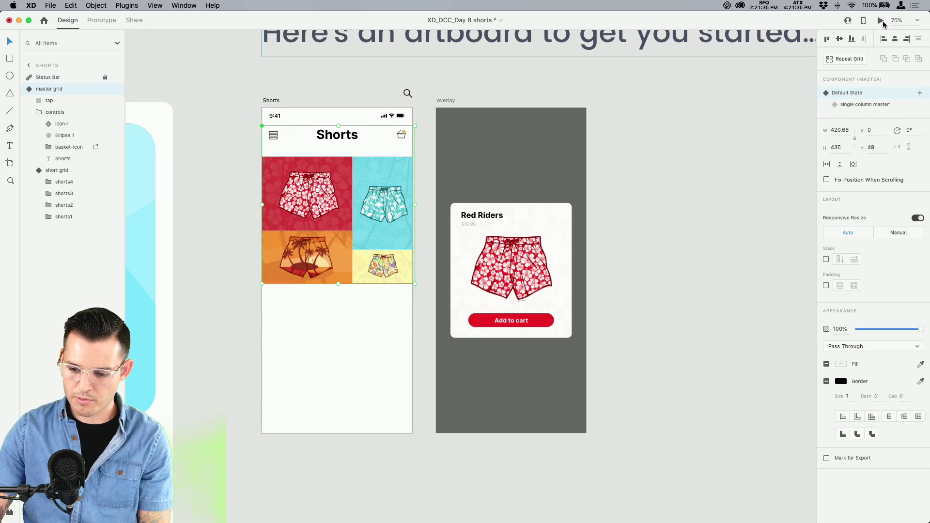
left_click(880, 21)
left_click(329, 140)
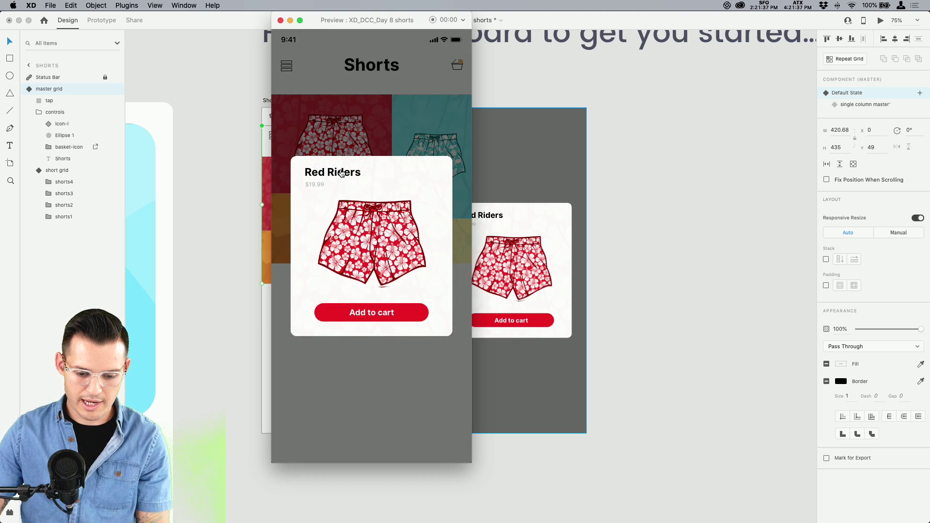
left_click(344, 140)
left_click(344, 141)
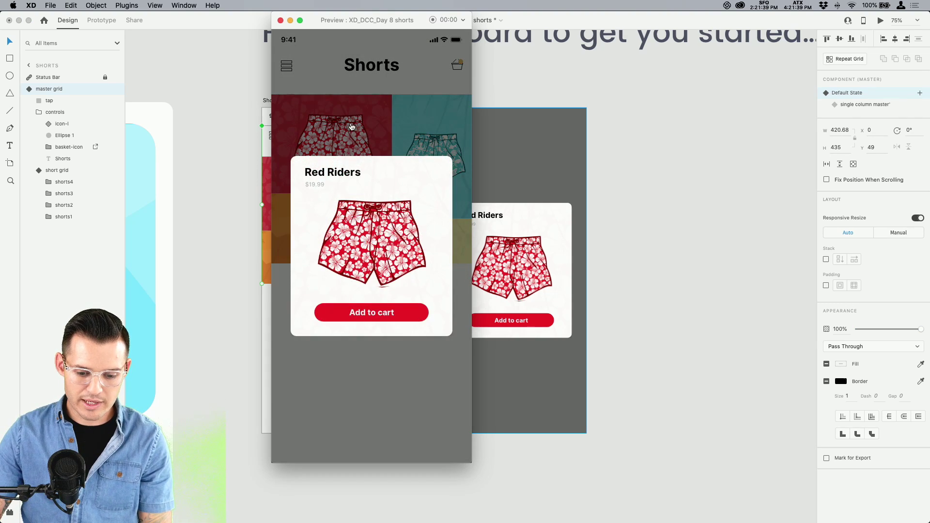
left_click(364, 97)
left_click(349, 152)
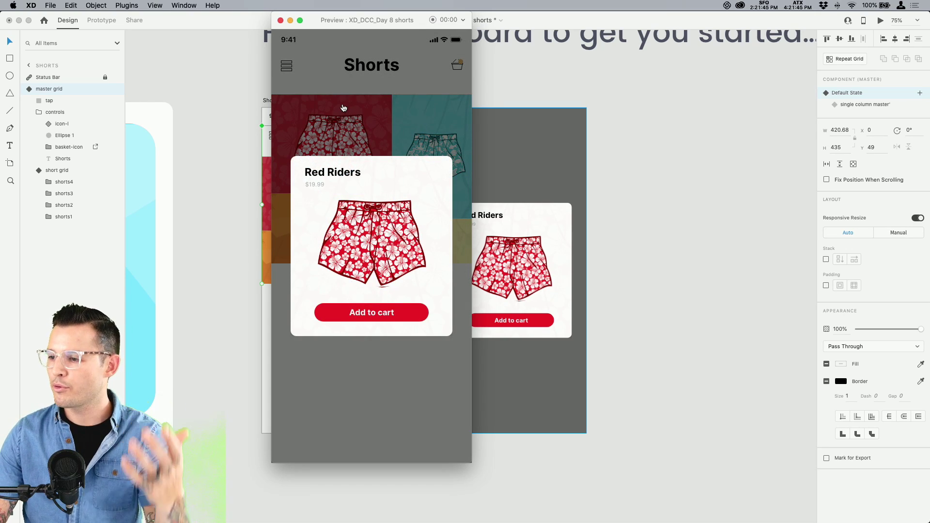
left_click(343, 108)
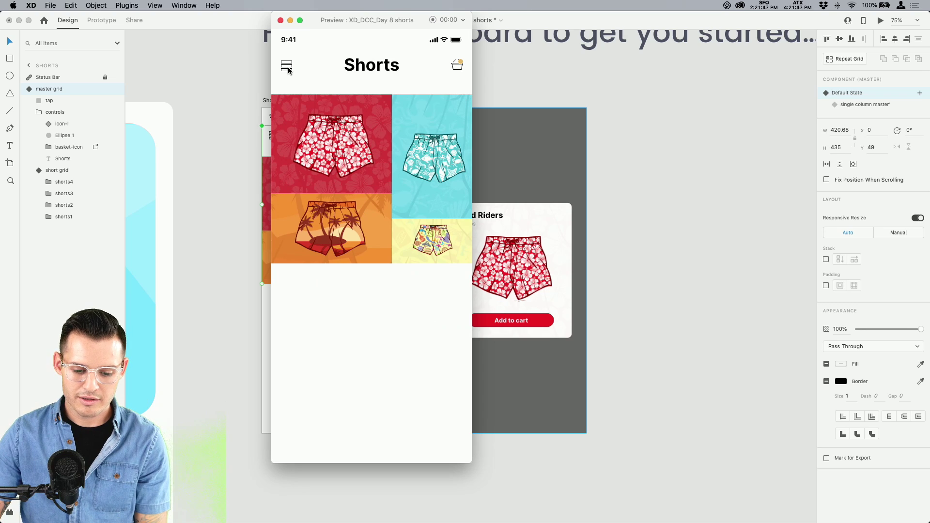
left_click(287, 71)
left_click(288, 70)
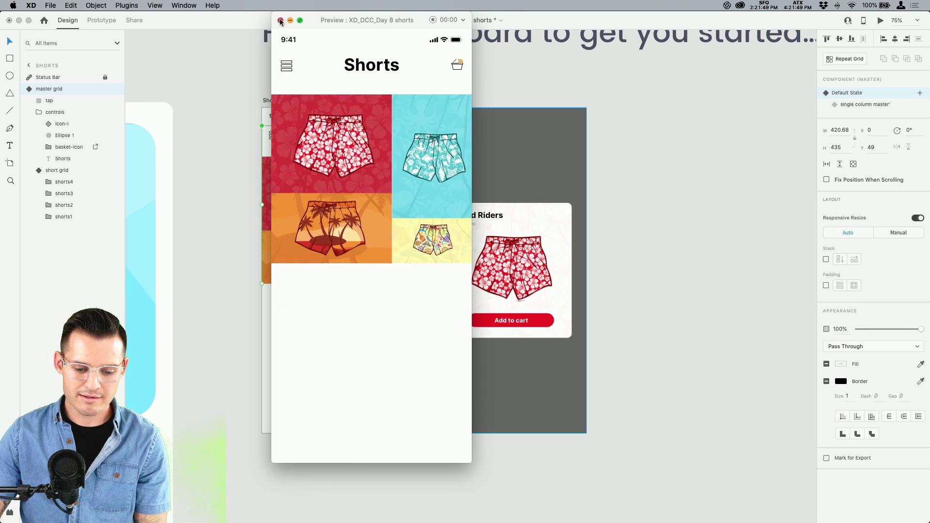
left_click(280, 21)
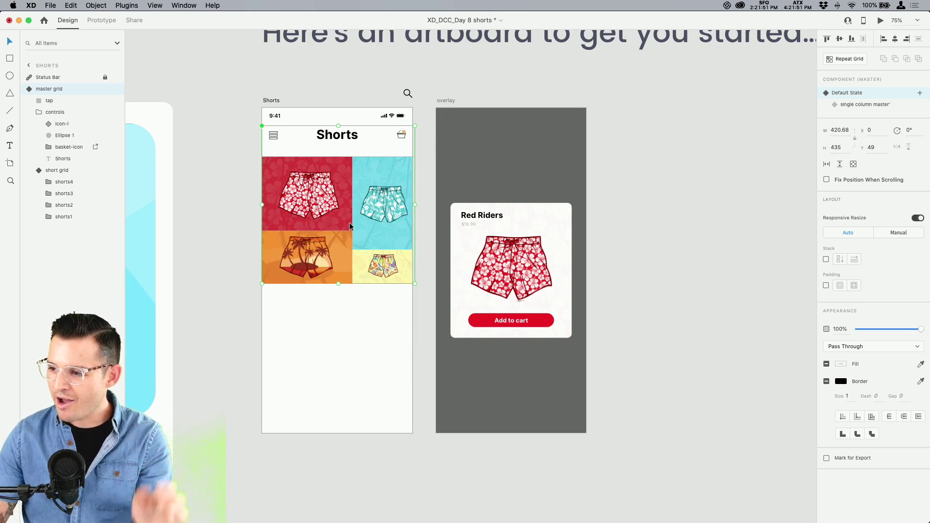
In the master grid's single column state, wire the red shorts tile to open the overlay artboard as an Overlay on tap
left_click(864, 104)
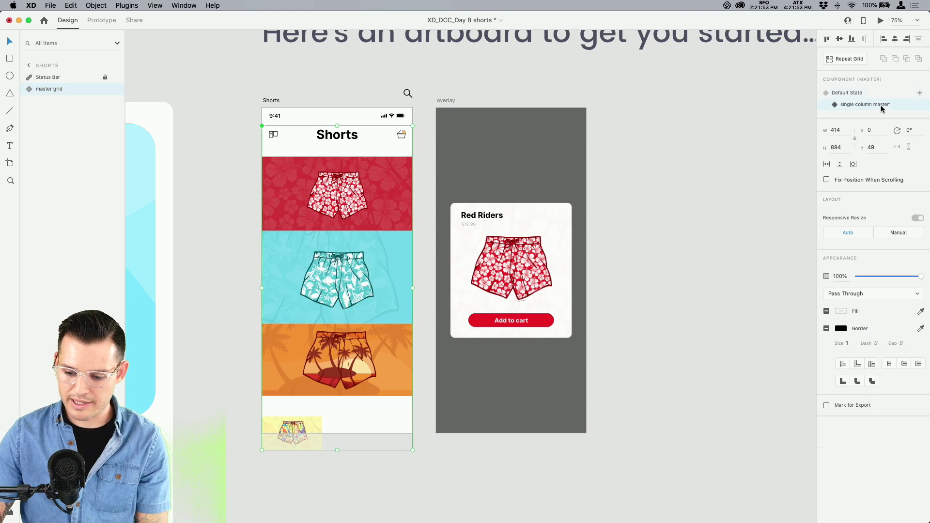
left_click(102, 20)
double_click(333, 181)
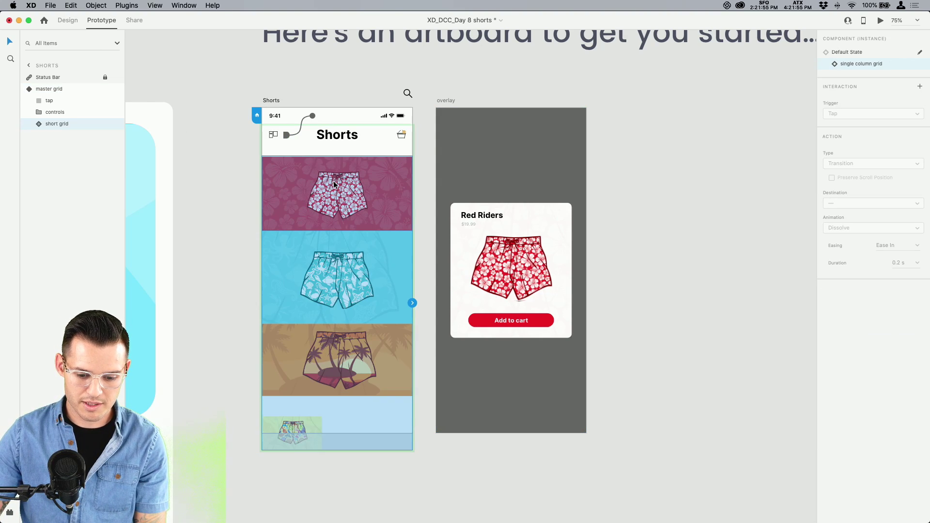
double_click(334, 181)
left_click(412, 193)
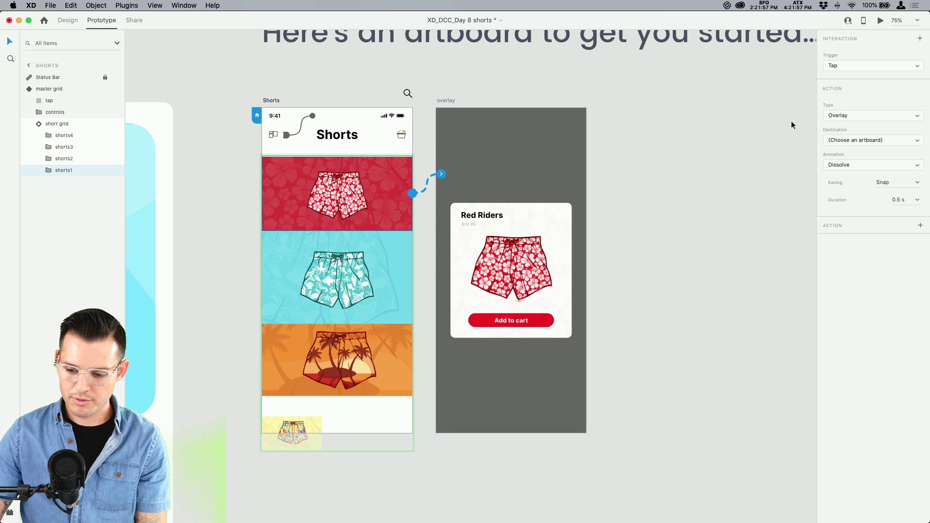
left_click(848, 141)
left_click(847, 151)
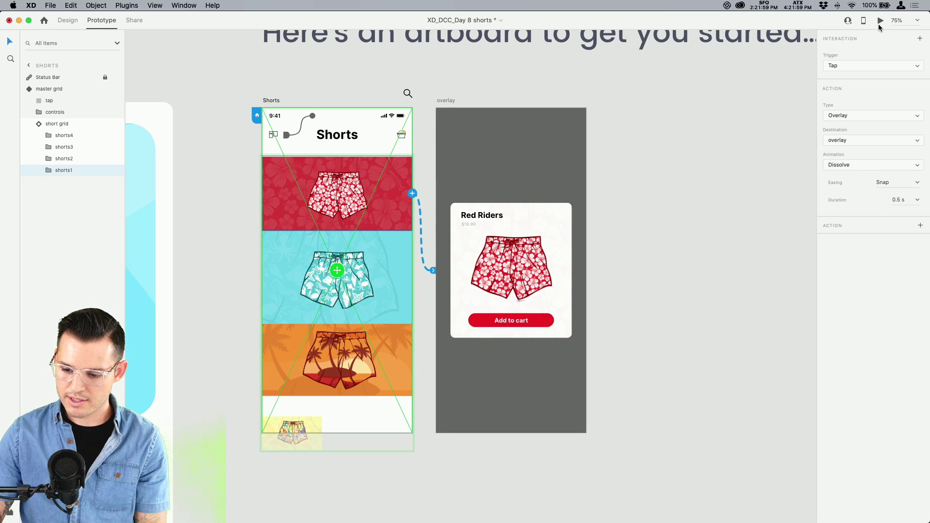
Preview the Shorts artboard and test opening and dismissing the red shorts overlay in both the single-column and grid layouts
left_click(271, 98)
left_click(880, 20)
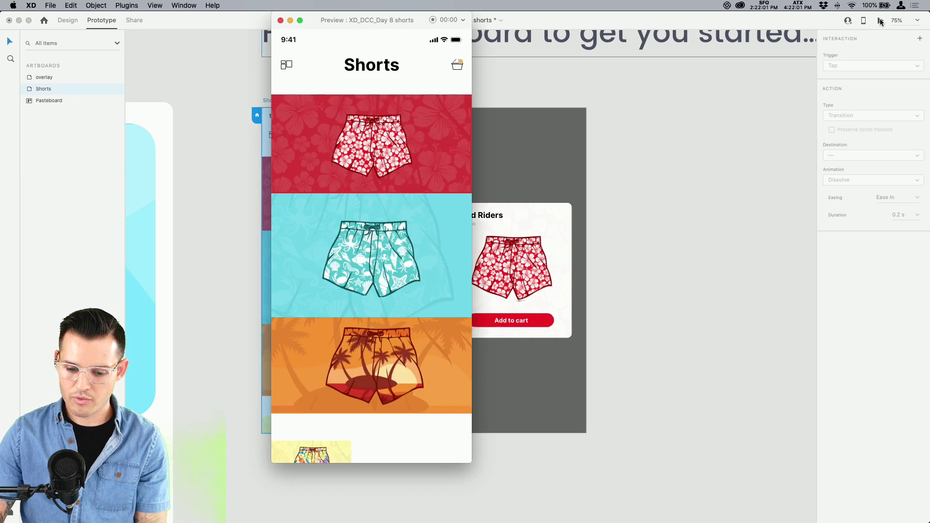
left_click(289, 69)
left_click(288, 68)
left_click(358, 112)
left_click(342, 119)
left_click(291, 70)
left_click(351, 123)
left_click(341, 130)
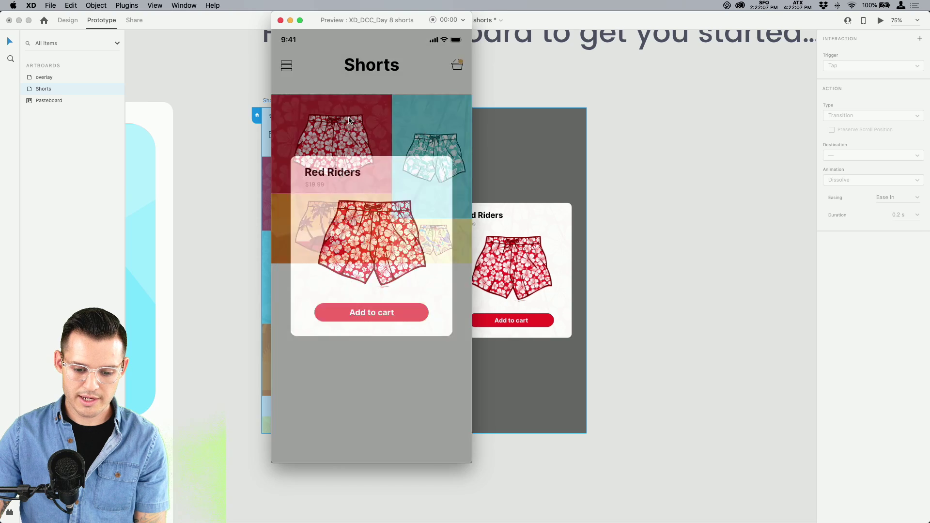
Toggle the layout repeatedly in the preview and examine the layout icon's animation up close
left_click(289, 67)
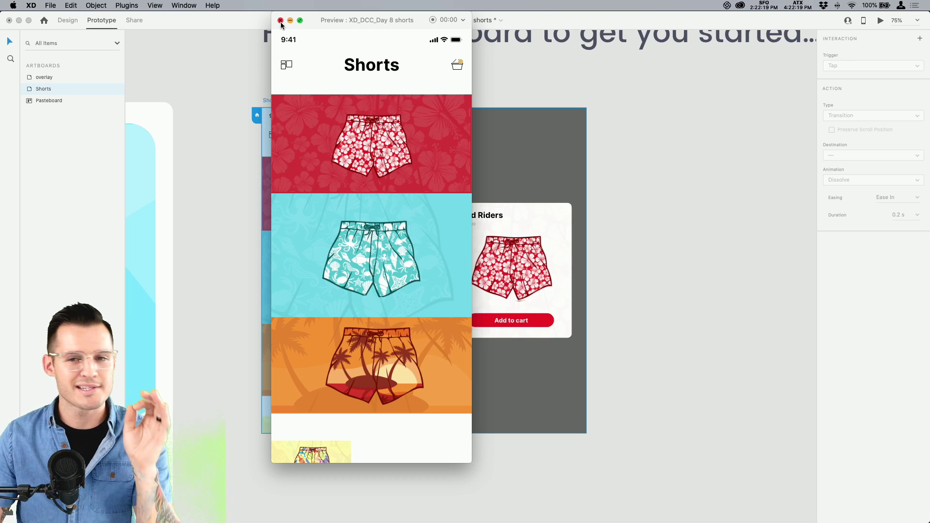
left_click(288, 65)
scroll(288, 66, "up", 5)
left_click(288, 66)
left_click(288, 66)
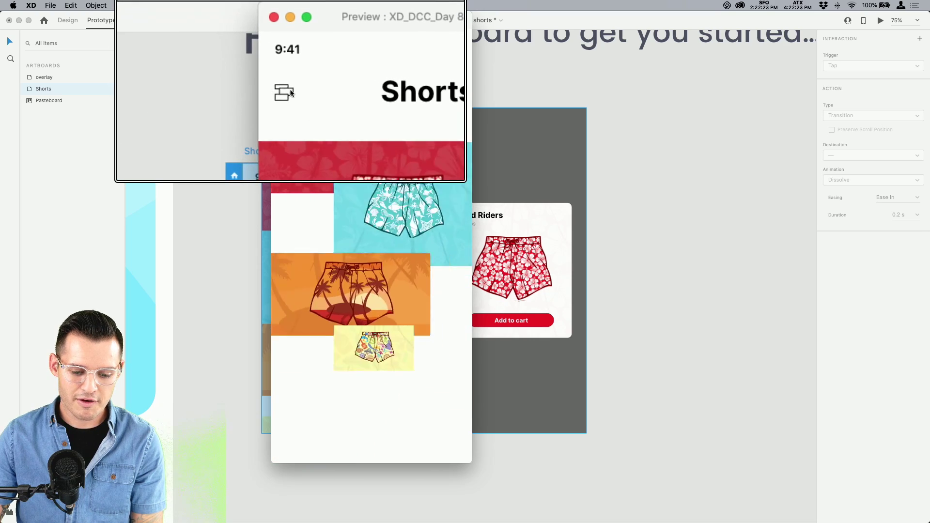
left_click(280, 20)
scroll(356, 88, "down", 5)
Switch to Chrome and open the "XD Daily Challenge: July 7 - 17" Behance page
key("super+Tab")
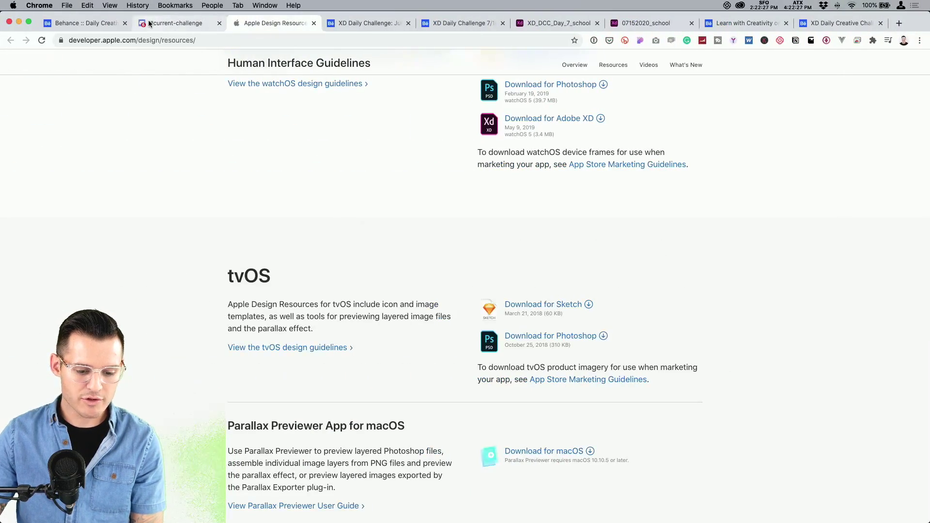
left_click(364, 28)
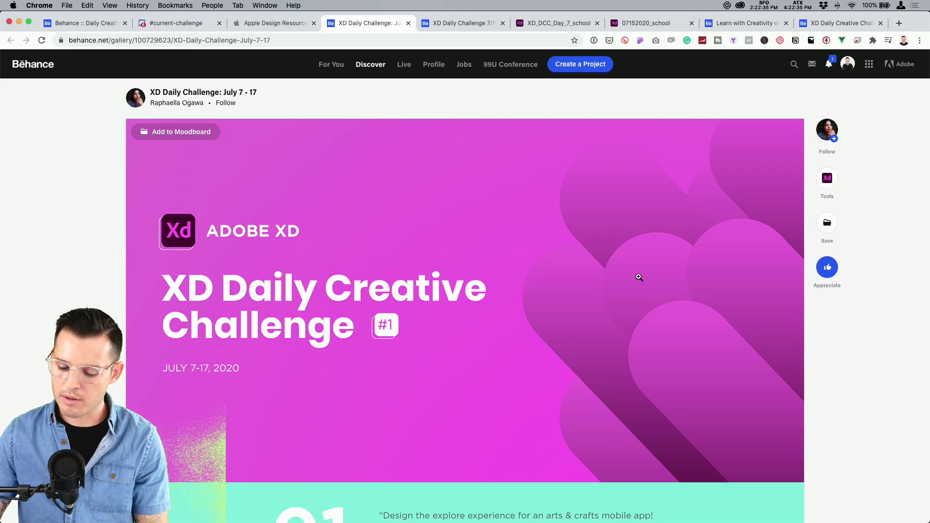
Look through the "XD Daily Challenge: July 7 - 17" project, examining the July 7 arts & crafts app and the July 8 burger builder brief
scroll(907, 166, "down", 8)
left_click_drag(927, 148, 928, 168)
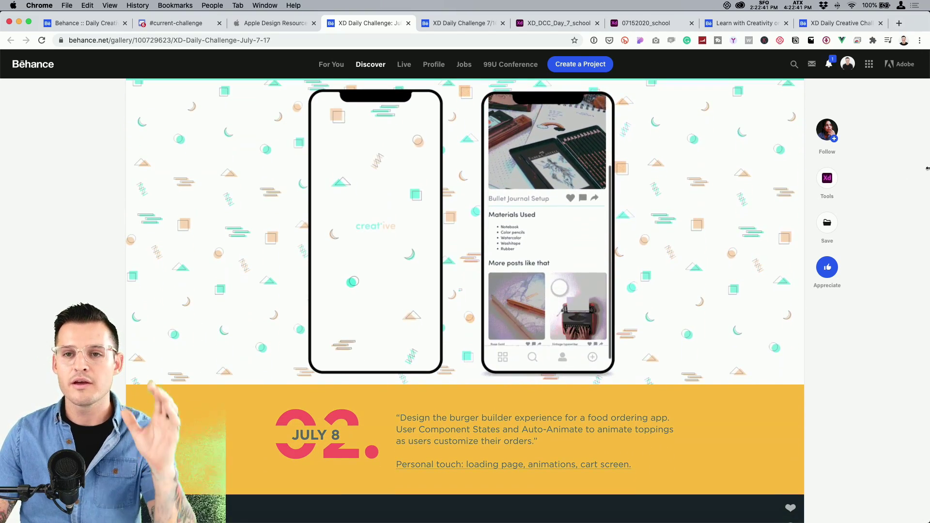
scroll(927, 168, "down", 1)
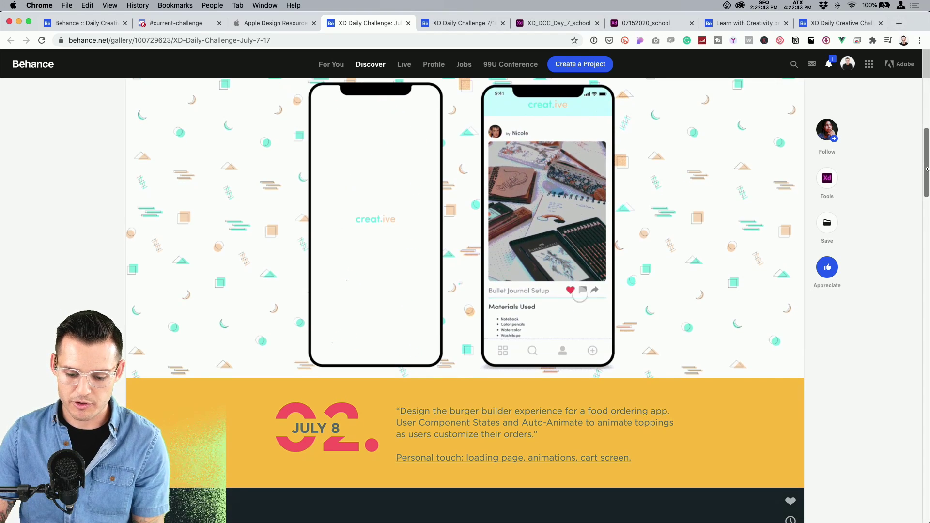
scroll(928, 168, "down", 2)
scroll(927, 160, "up", 5)
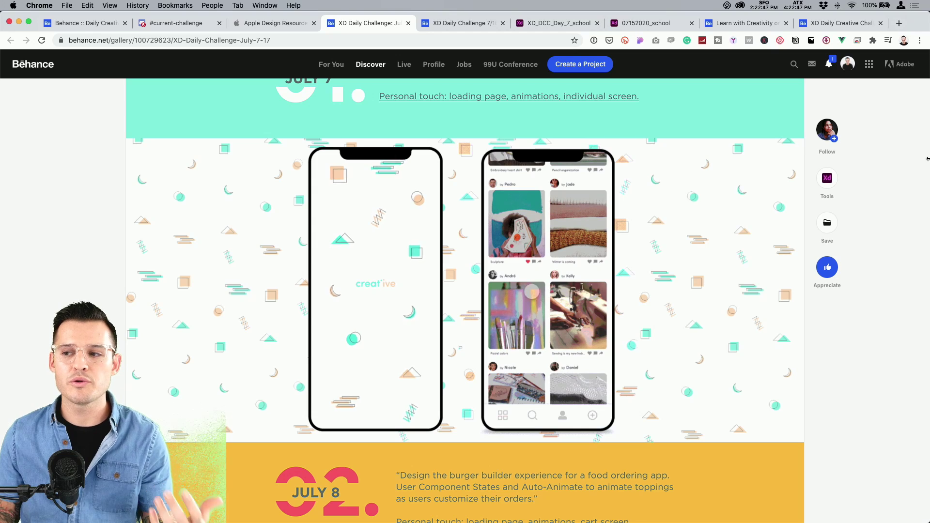
scroll(928, 158, "down", 3)
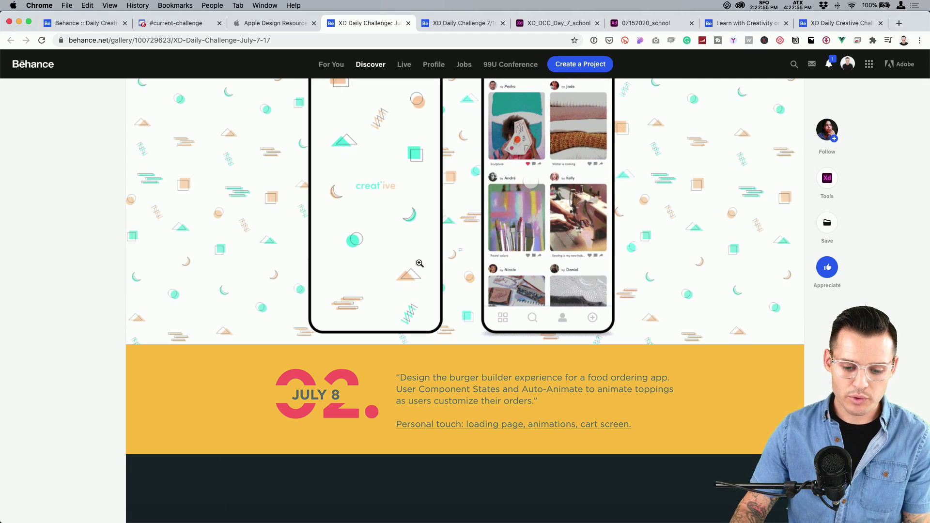
scroll(289, 294, "up", 9)
scroll(313, 394, "down", 3)
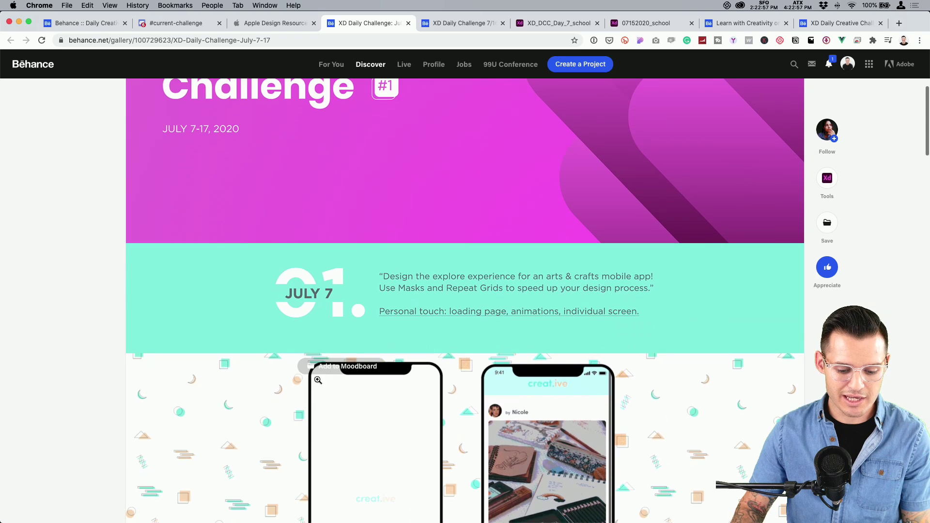
scroll(313, 394, "down", 10)
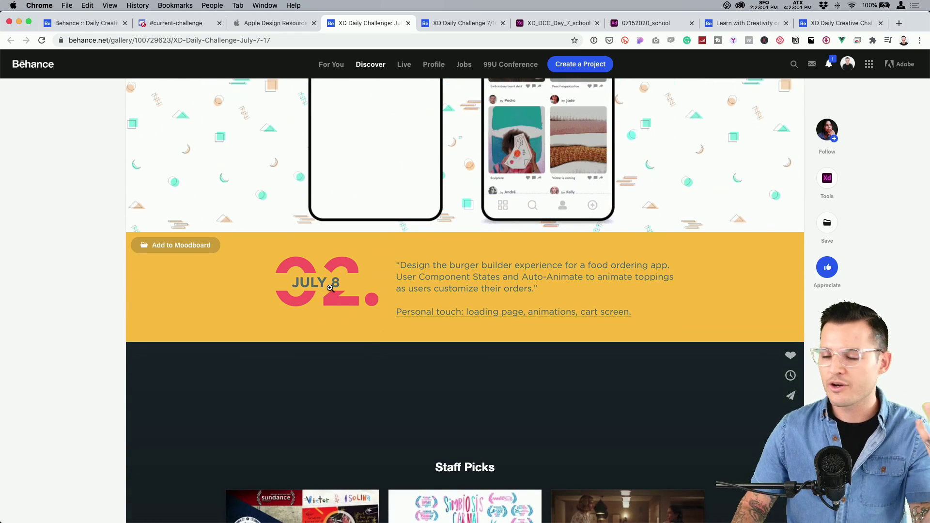
Find the July 9 Pt. II solar system video and replay it to review the planet navigation prototype
scroll(330, 288, "down", 10)
scroll(332, 293, "down", 10)
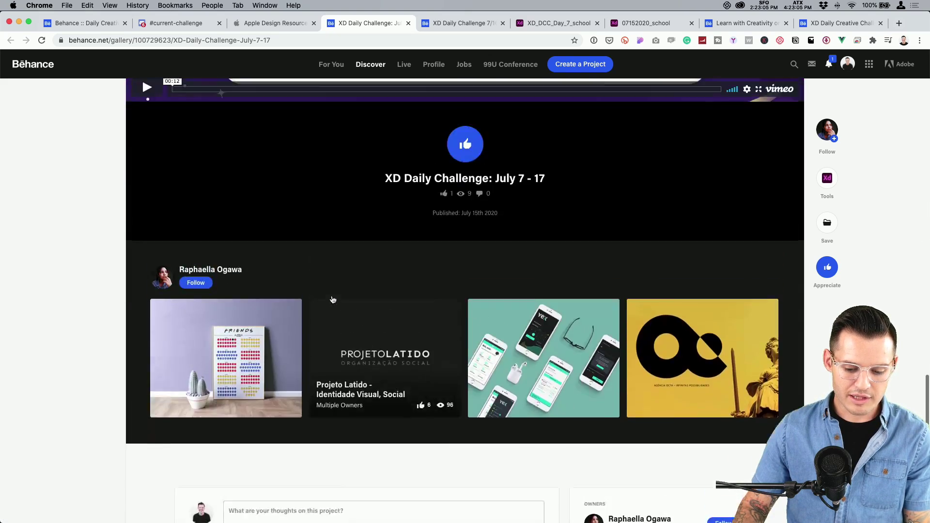
scroll(332, 300, "up", 8)
scroll(182, 454, "down", 1)
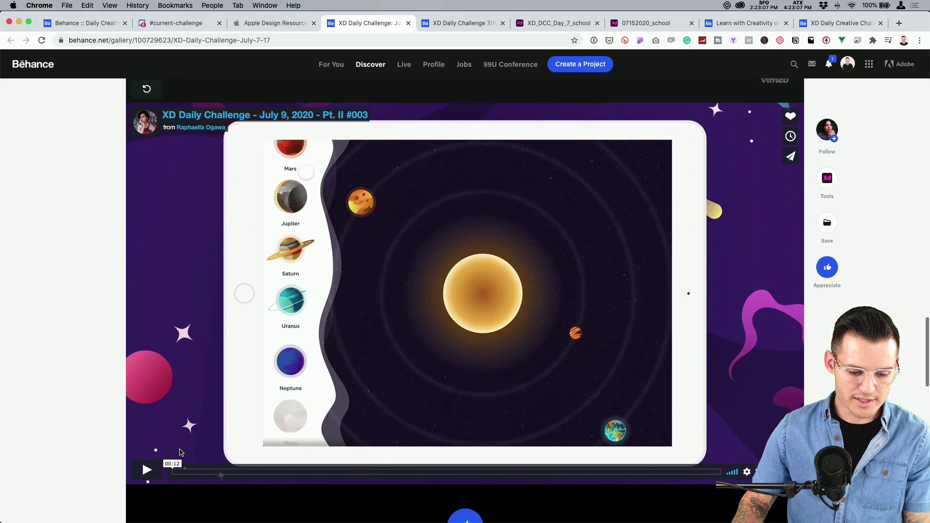
left_click(146, 469)
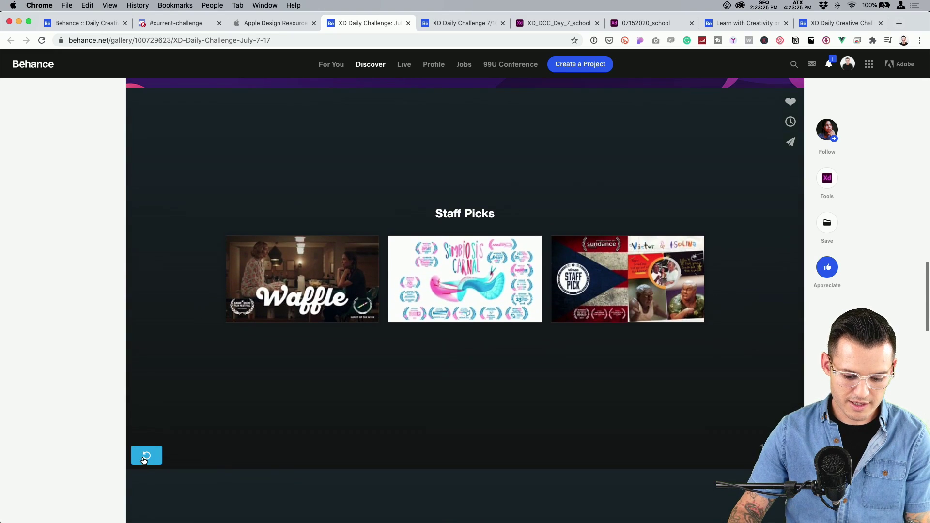
left_click(147, 453)
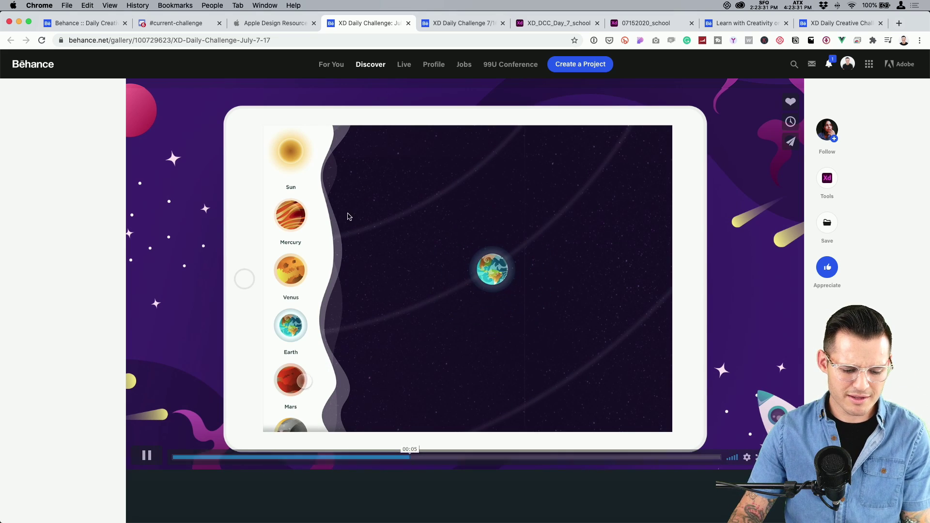
Open the "XD Daily Challenge 7/16 - Sightseeing App" project, review its museum screens and play the Museum App preview video
left_click(464, 23)
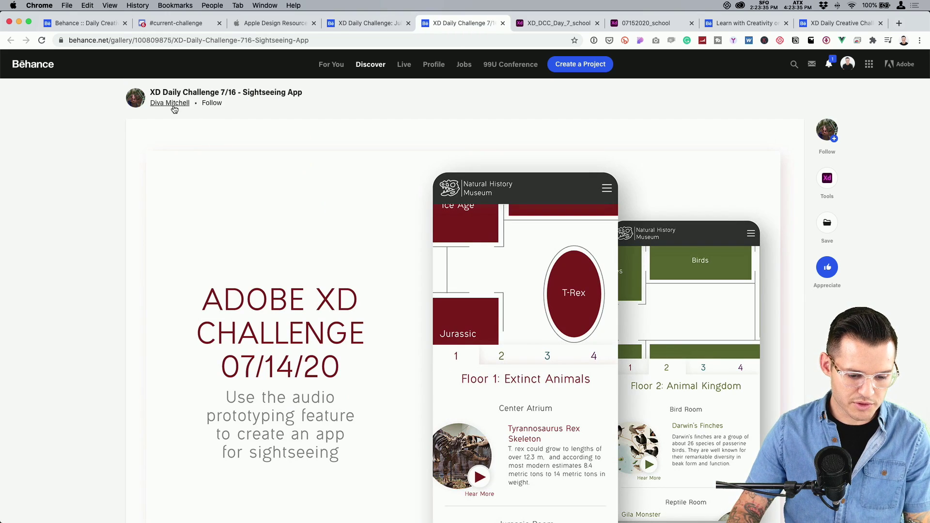
scroll(332, 256, "down", 2)
scroll(334, 267, "up", 3)
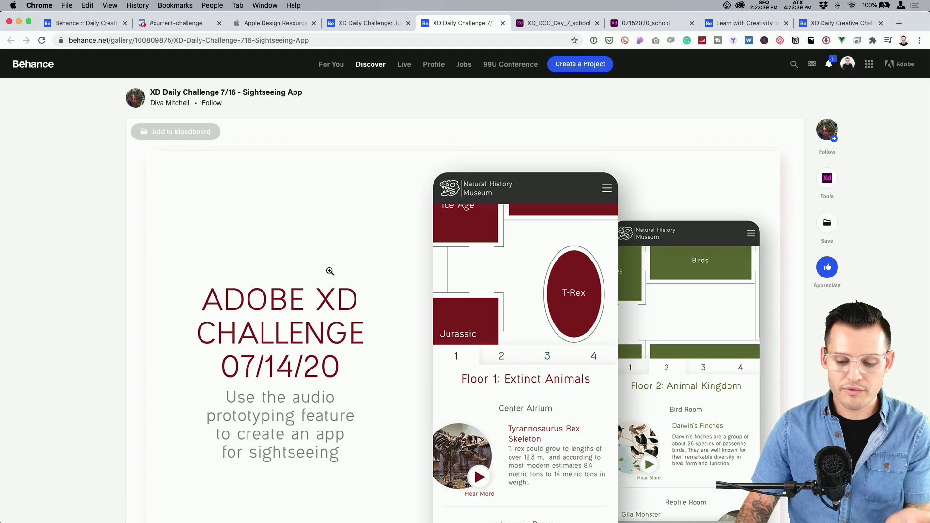
scroll(329, 269, "down", 3)
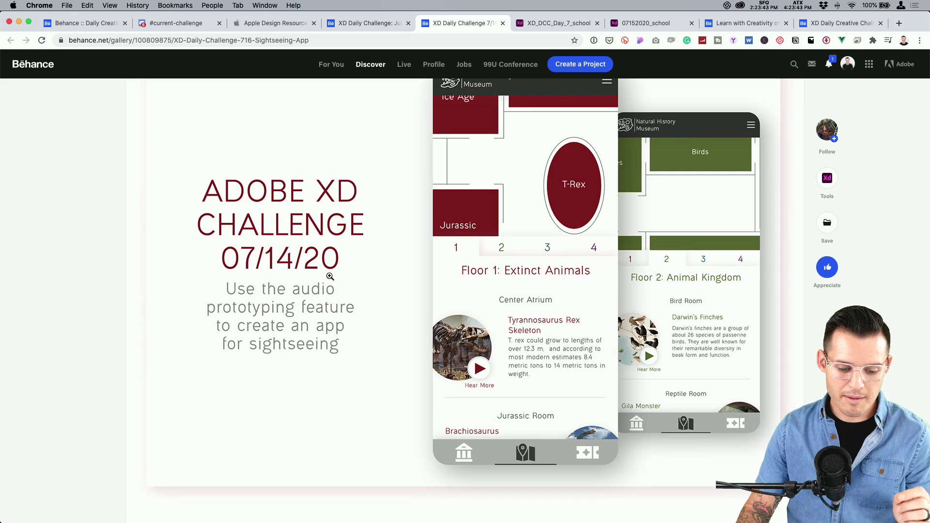
scroll(330, 276, "down", 8)
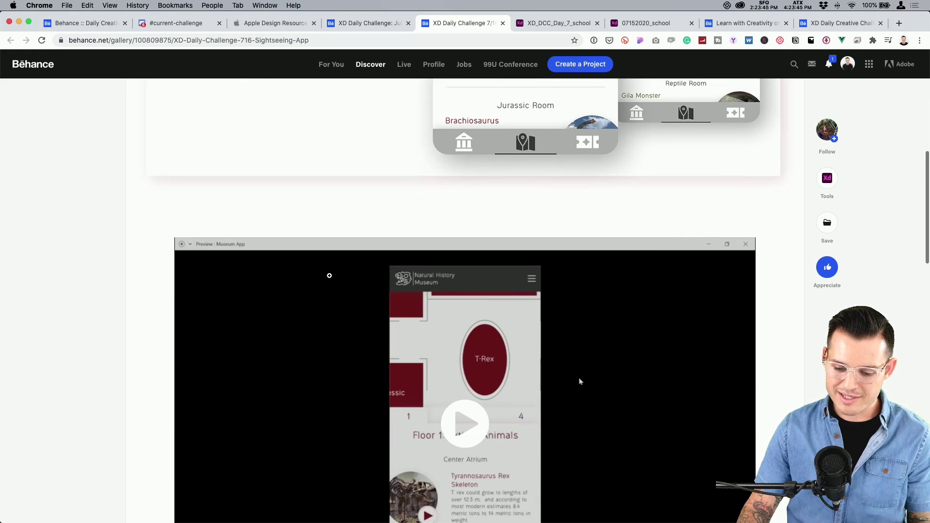
scroll(329, 275, "down", 3)
left_click(461, 286)
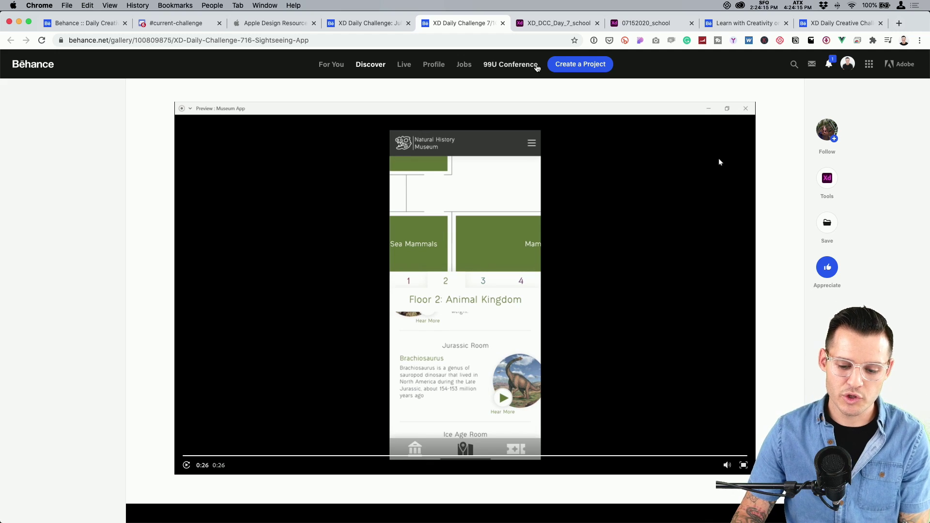
Check the XD_DCC_Day_7_school prototype's post in Discord's current-challenge channel, reading through the Day 7 submissions and feedback
left_click(546, 25)
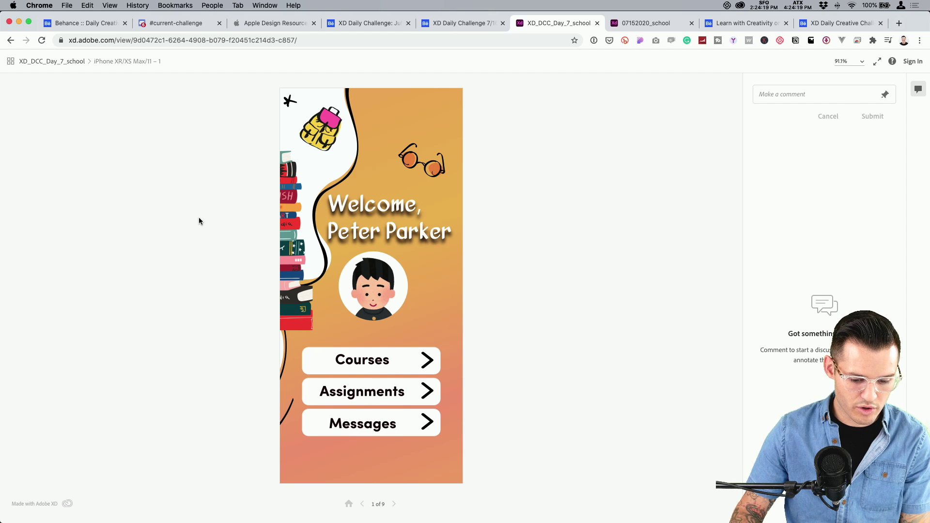
left_click(194, 25)
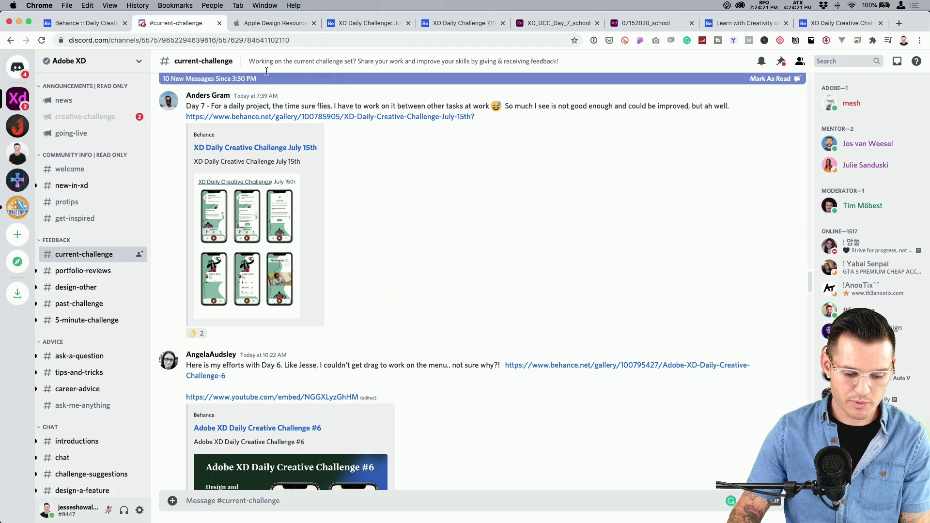
scroll(366, 248, "down", 20)
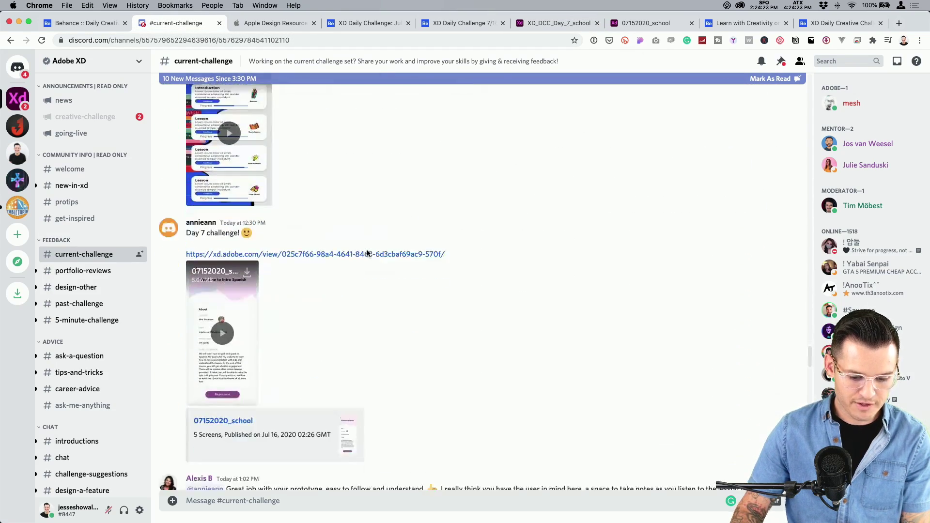
scroll(367, 253, "down", 8)
scroll(205, 207, "up", 3)
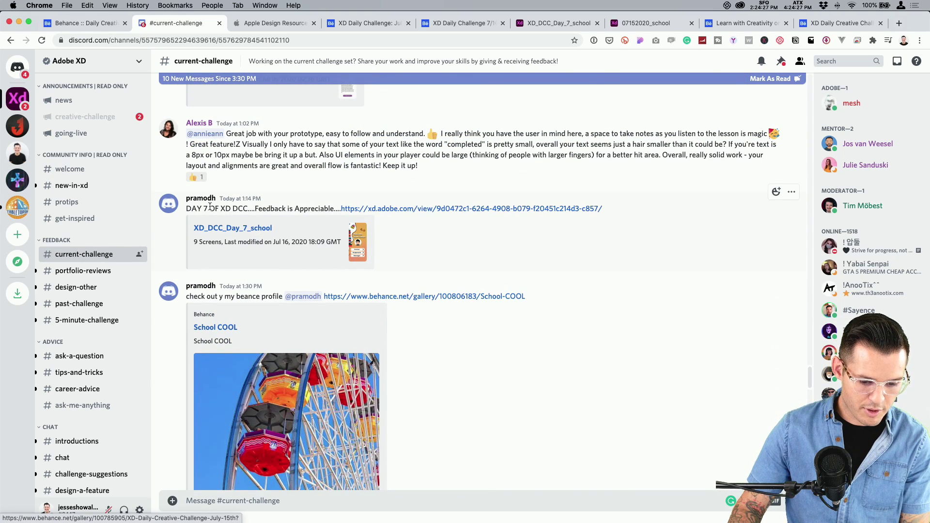
left_click(368, 24)
left_click(466, 25)
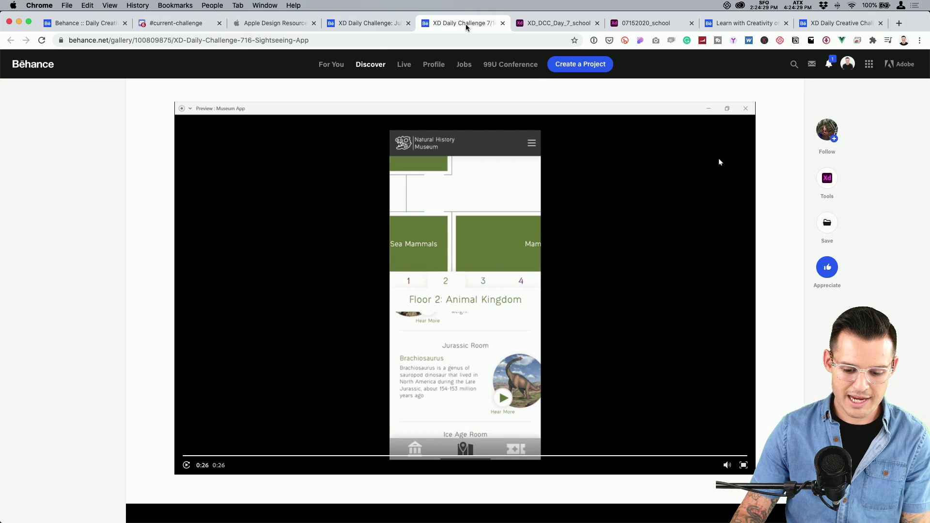
Test the XD_DCC_Day_7_school prototype by opening Courses and its English chapters, returning to the welcome screen and entering another section
left_click(552, 24)
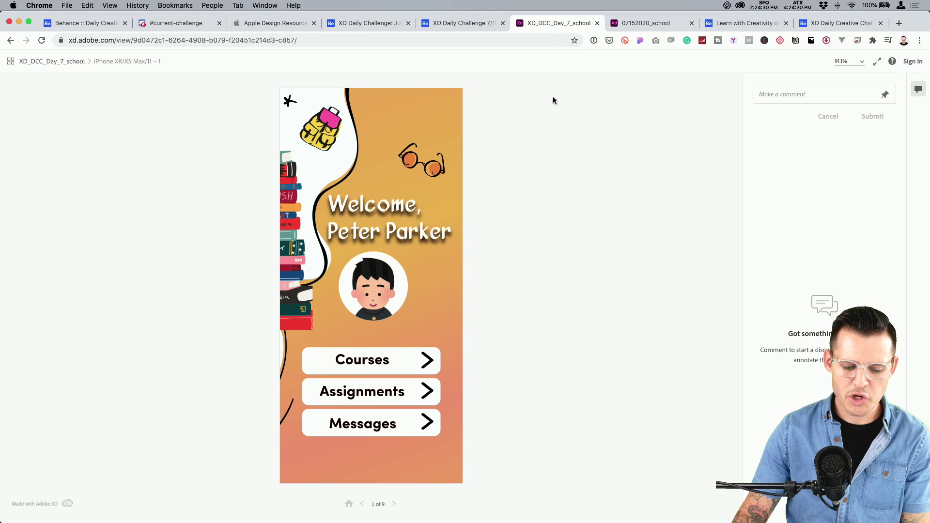
left_click(375, 363)
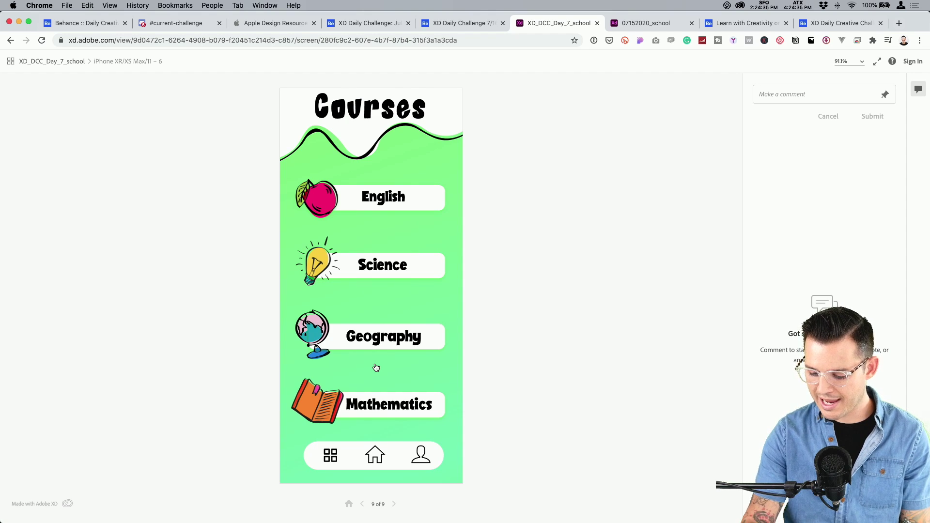
left_click(375, 455)
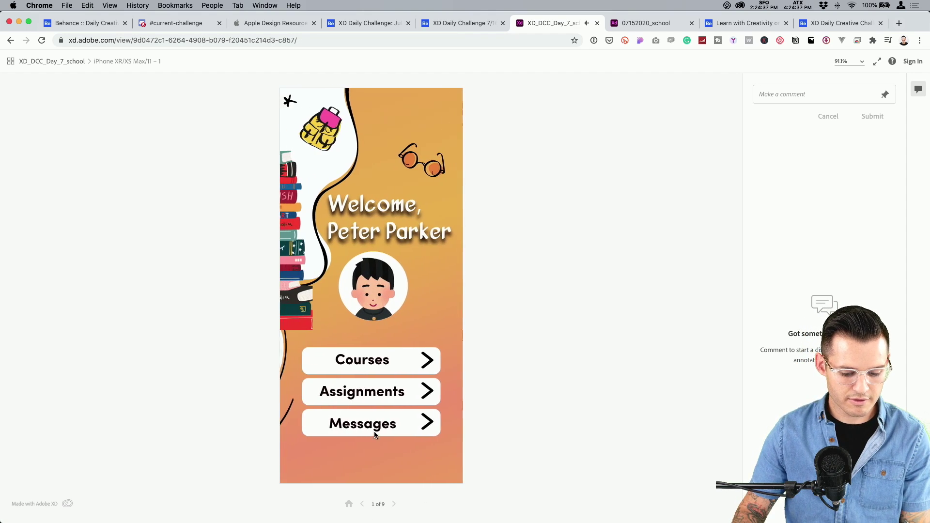
left_click(374, 363)
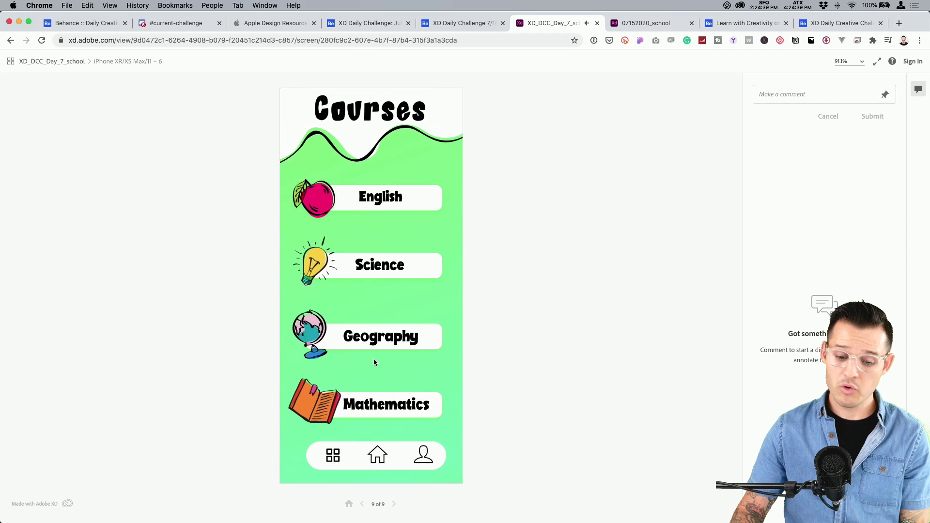
left_click(386, 200)
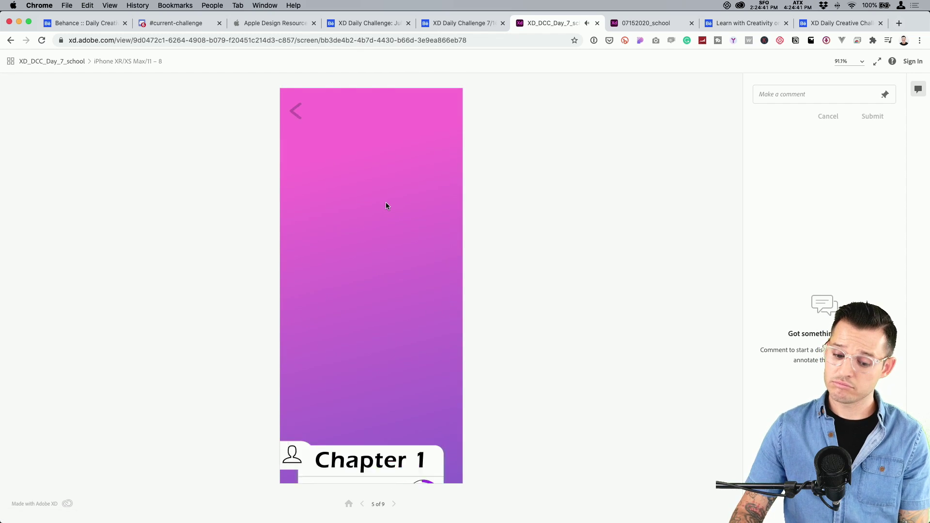
left_click(362, 211)
left_click(392, 309)
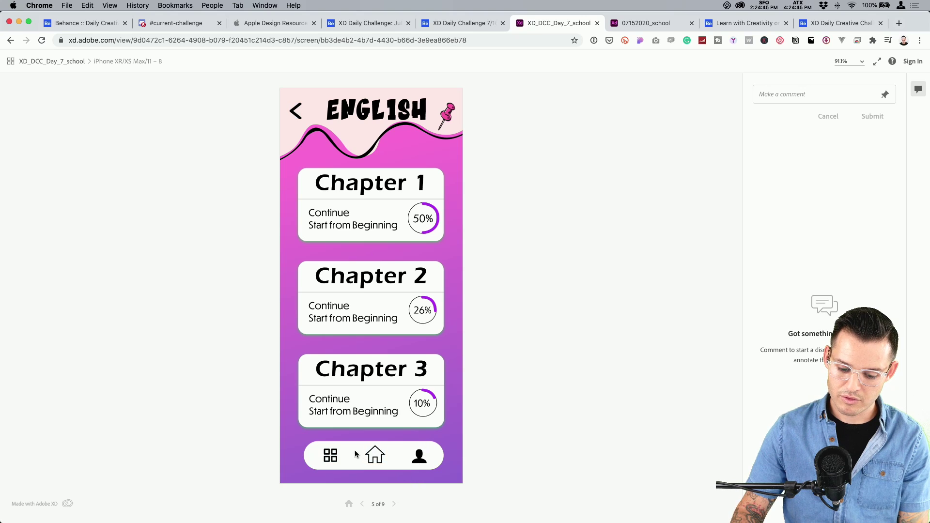
left_click(380, 456)
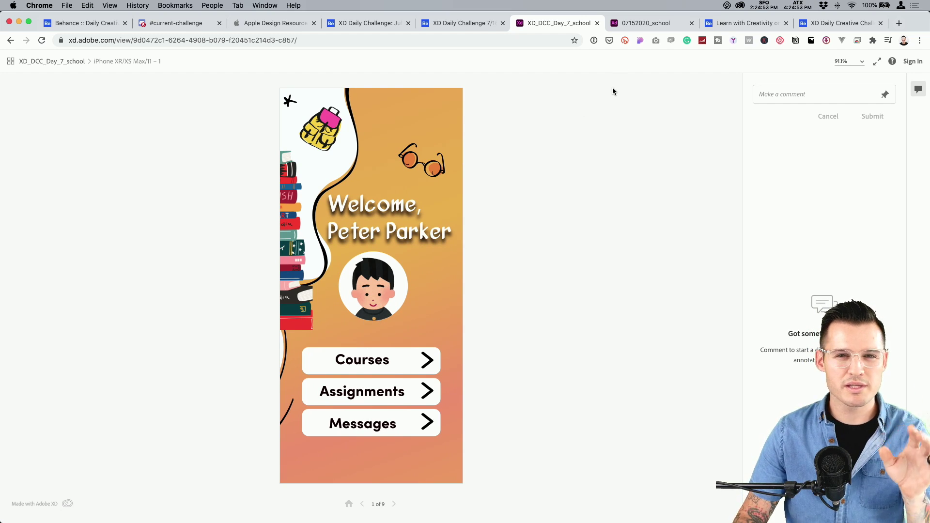
left_click(385, 369)
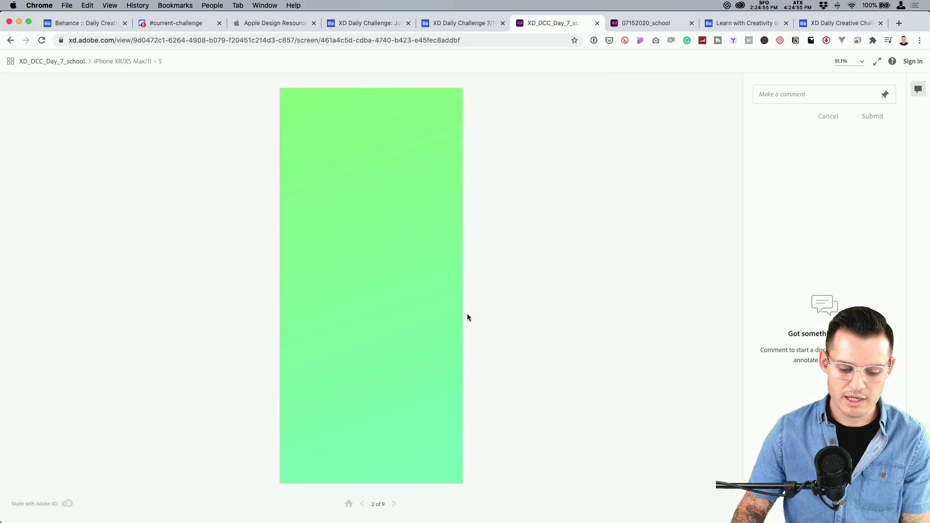
View the 07152020_school prototype's start screen, review the "Learn with Creativity" Behance project's screens and play its preview video
left_click(646, 24)
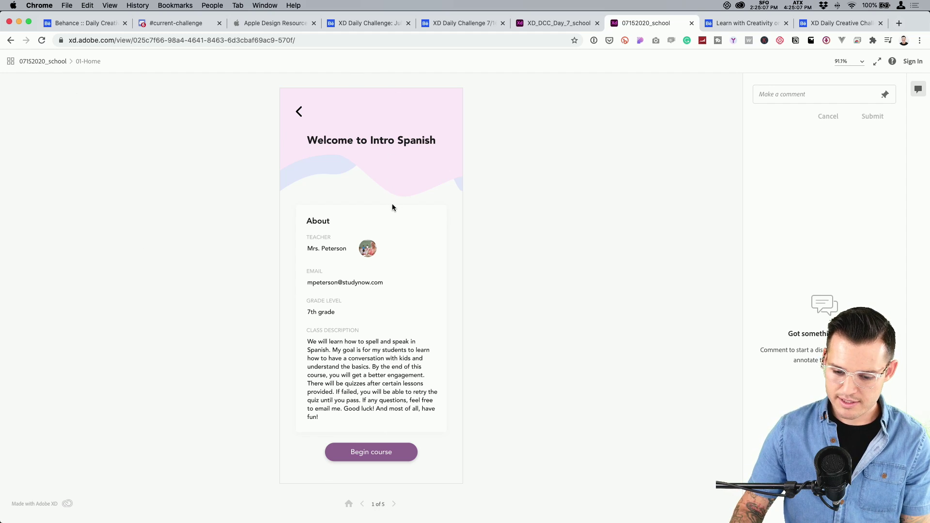
left_click(745, 22)
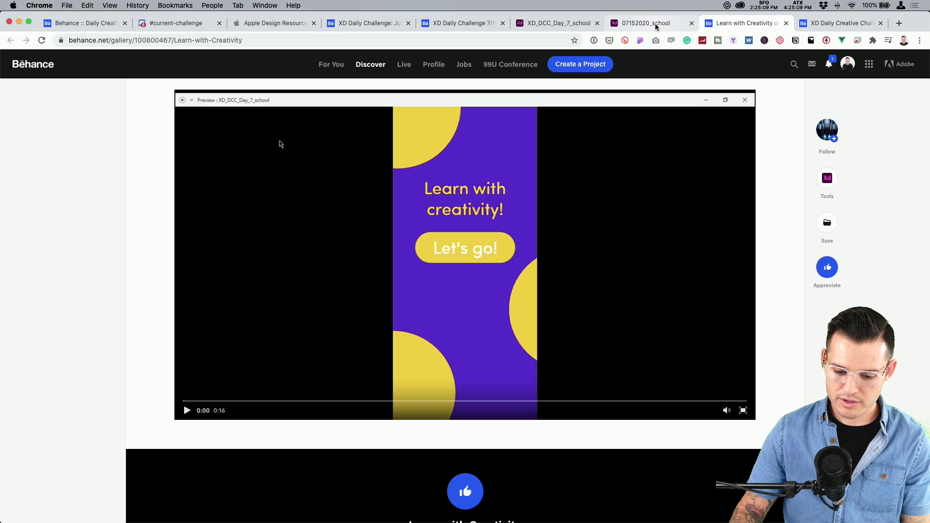
scroll(602, 137, "up", 15)
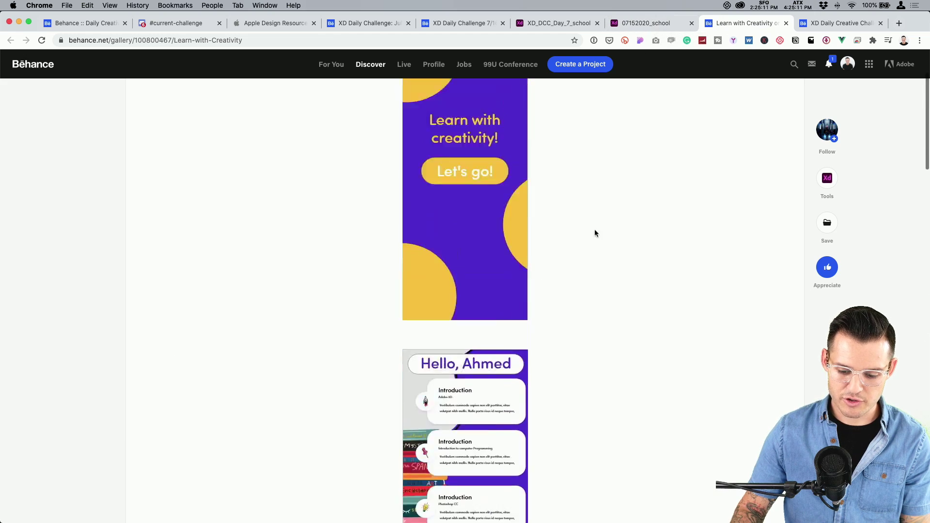
scroll(561, 322, "down", 10)
scroll(562, 323, "down", 8)
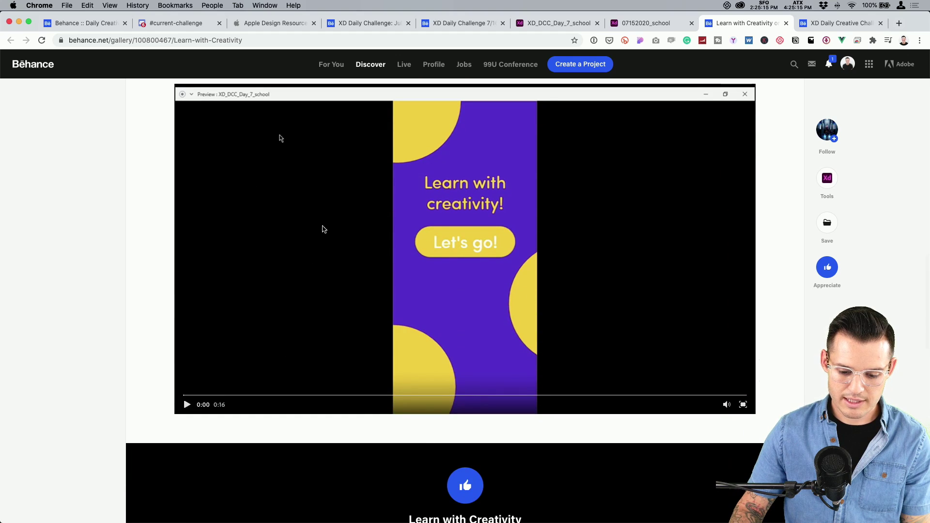
left_click(186, 411)
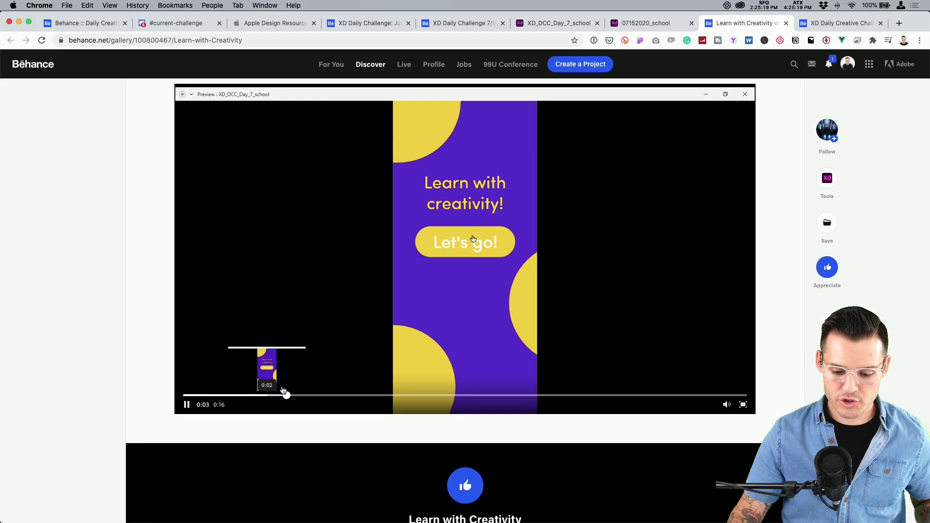
scroll(262, 386, "up", 1)
scroll(262, 385, "up", 2)
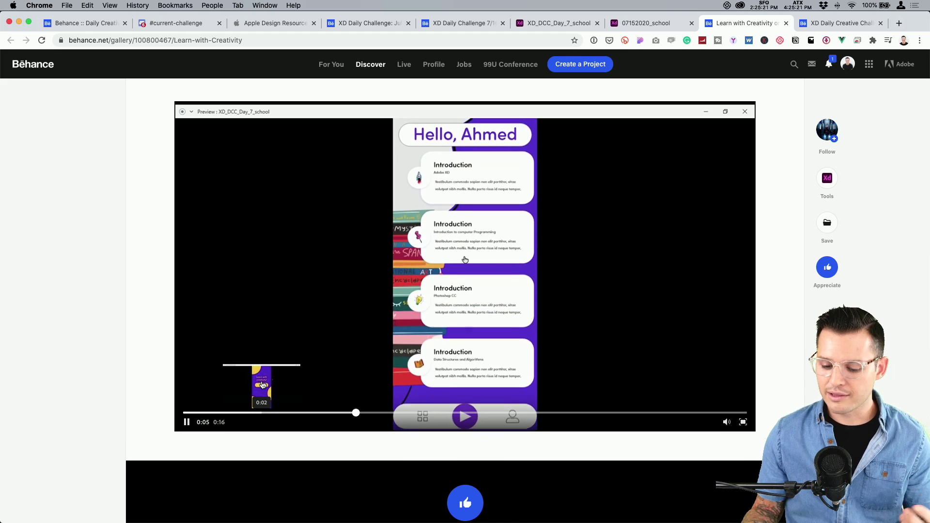